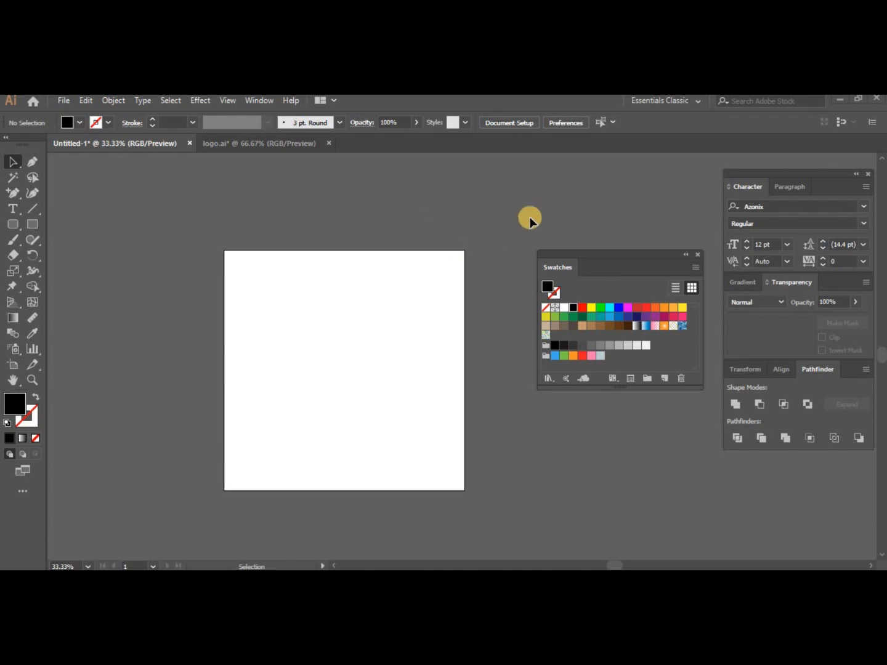
# - Write the text "AG" in the Azonix font on the artboard and enlarge it to about 247.5 pt
pyautogui.click(19, 214)
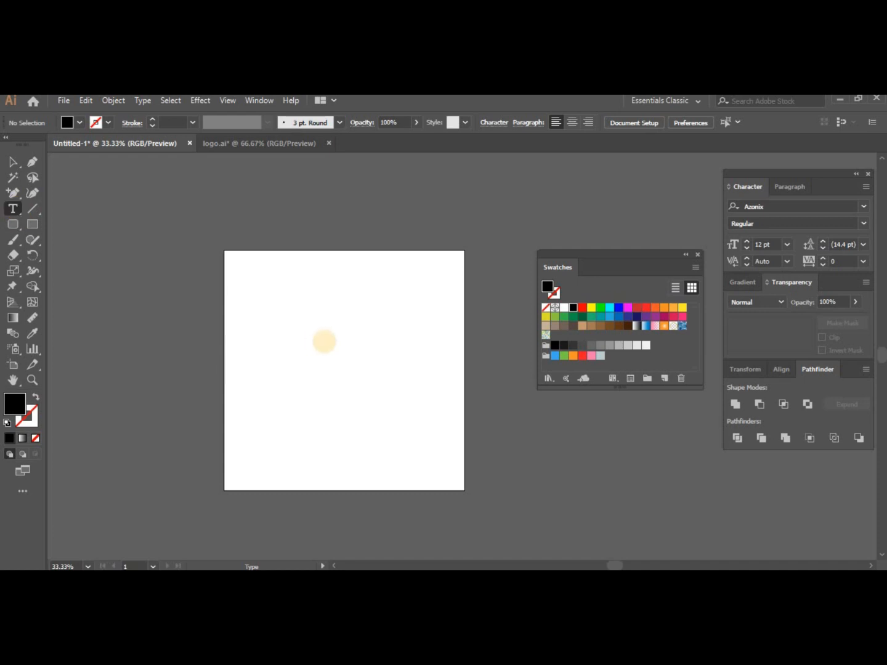
pyautogui.click(317, 356)
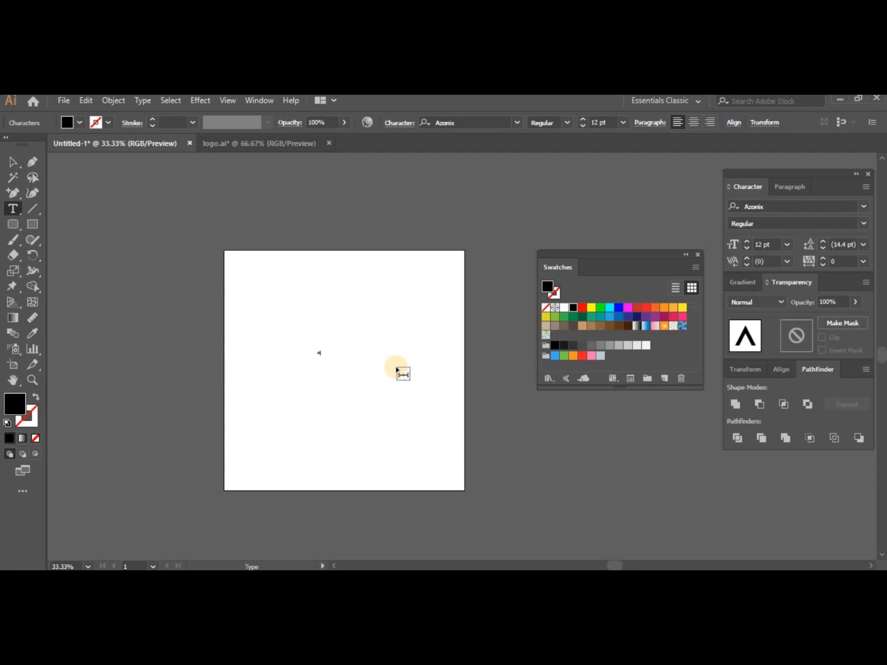
pyautogui.click(12, 163)
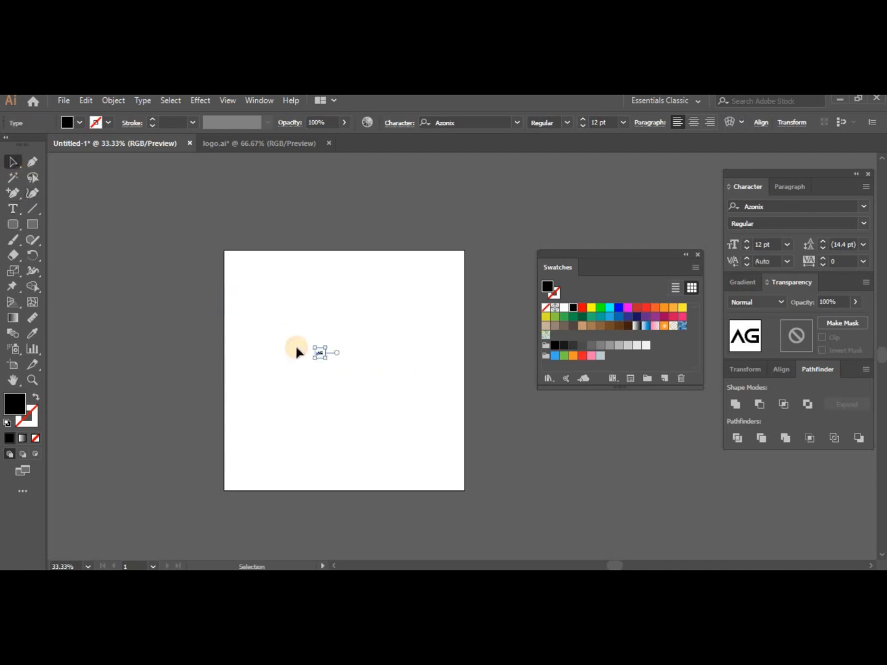
pyautogui.moveTo(326, 357); pyautogui.dragTo(380, 388)
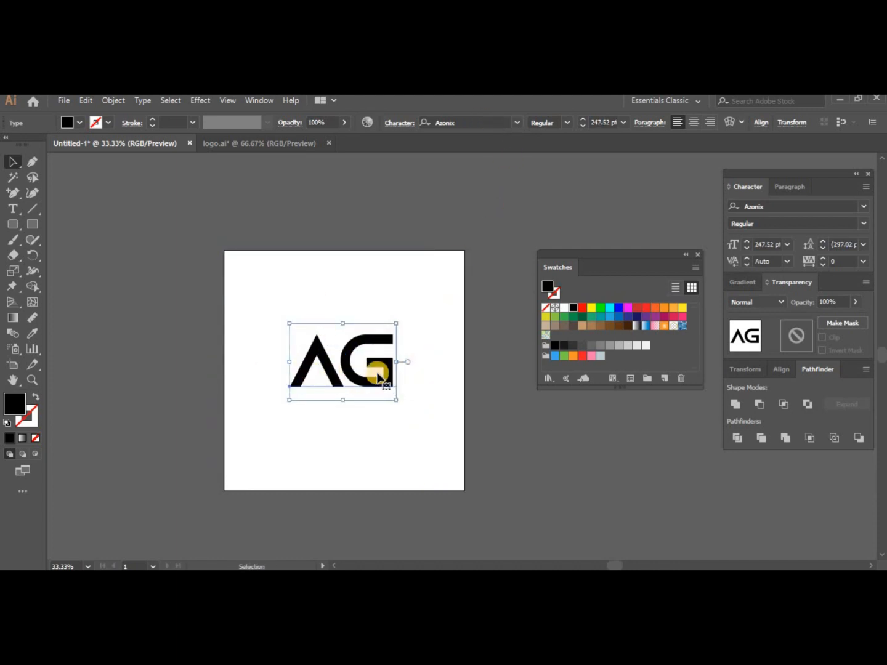
# - Place a copy of the AG text outside the artboard and convert the text on the artboard to outlines
pyautogui.moveTo(334, 374); pyautogui.dragTo(128, 231)
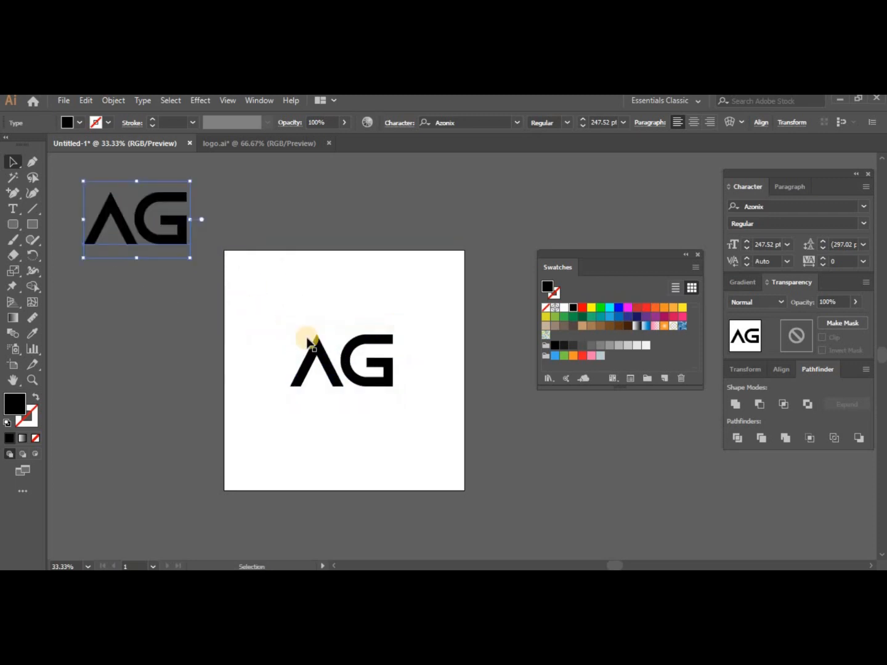
pyautogui.click(337, 375)
pyautogui.rightClick(337, 374)
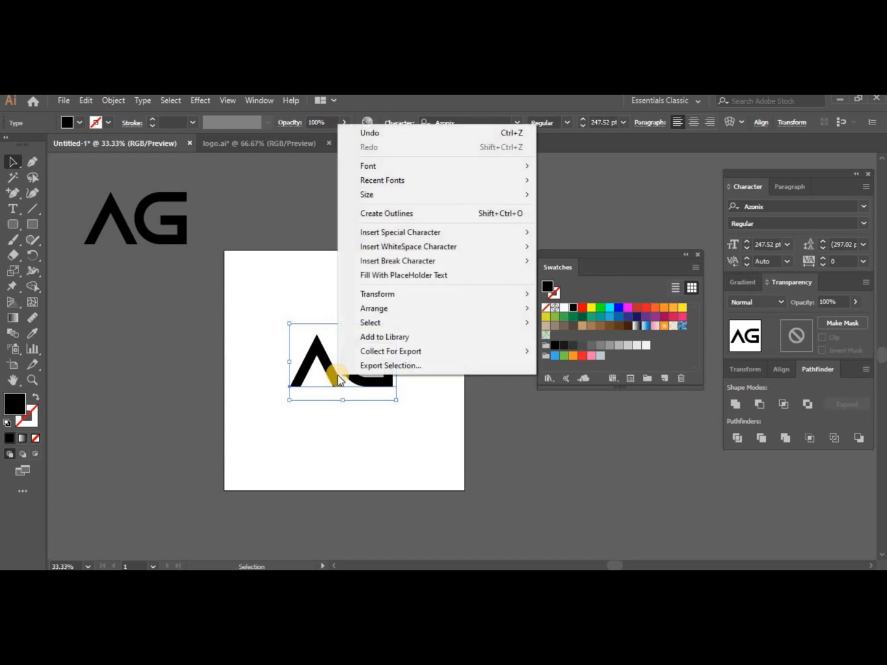
pyautogui.click(401, 220)
pyautogui.hotkey('ctrl', '+')
pyautogui.hotkey('ctrl', '+')
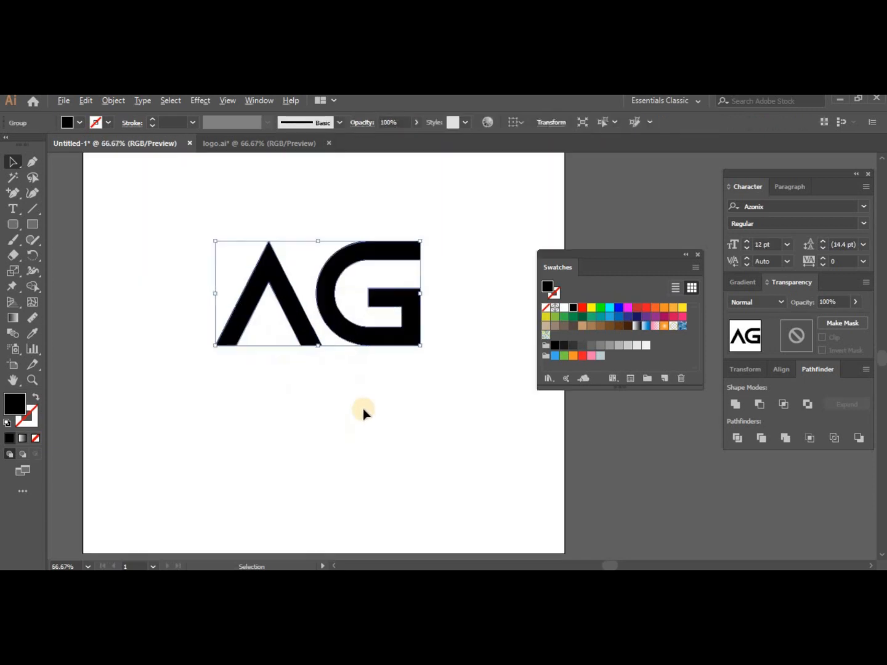
# - Ungroup the outlined letters and move the G over the lower part of the A, lining up their outer sides
pyautogui.scroll(-1, 386, 287)
pyautogui.rightClick(391, 274)
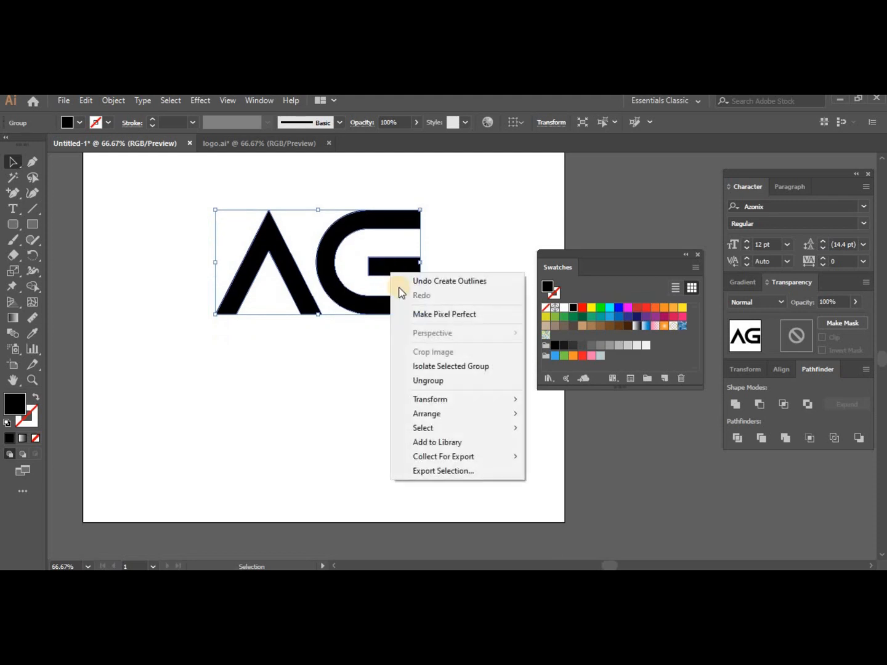
pyautogui.click(431, 379)
pyautogui.click(365, 334)
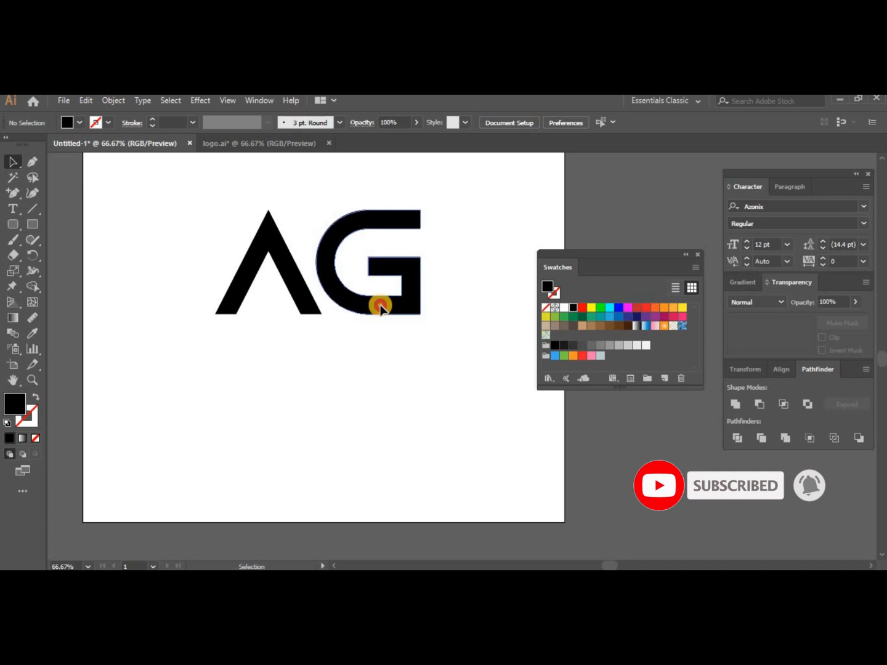
pyautogui.click(383, 308)
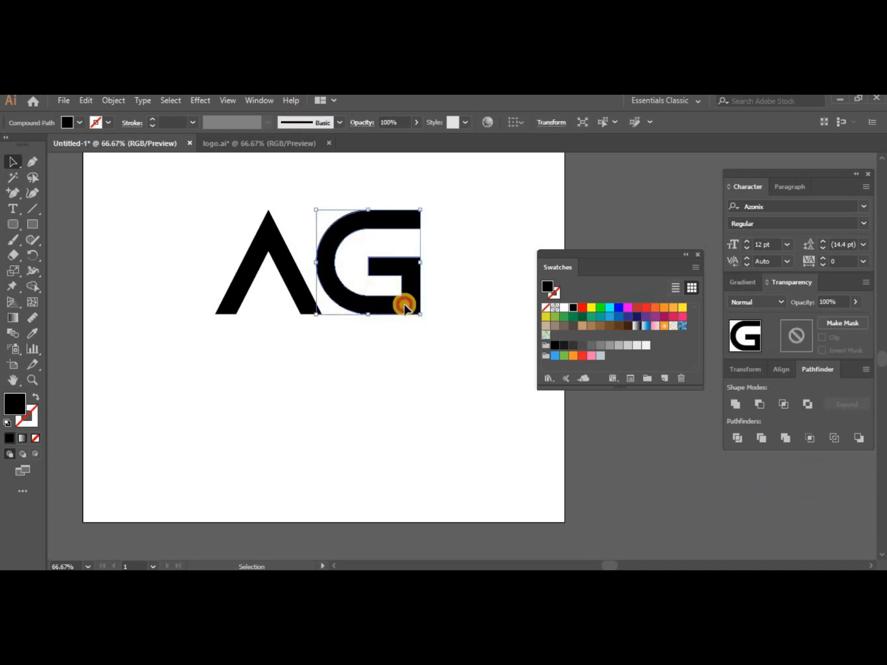
pyautogui.moveTo(404, 306); pyautogui.dragTo(301, 364)
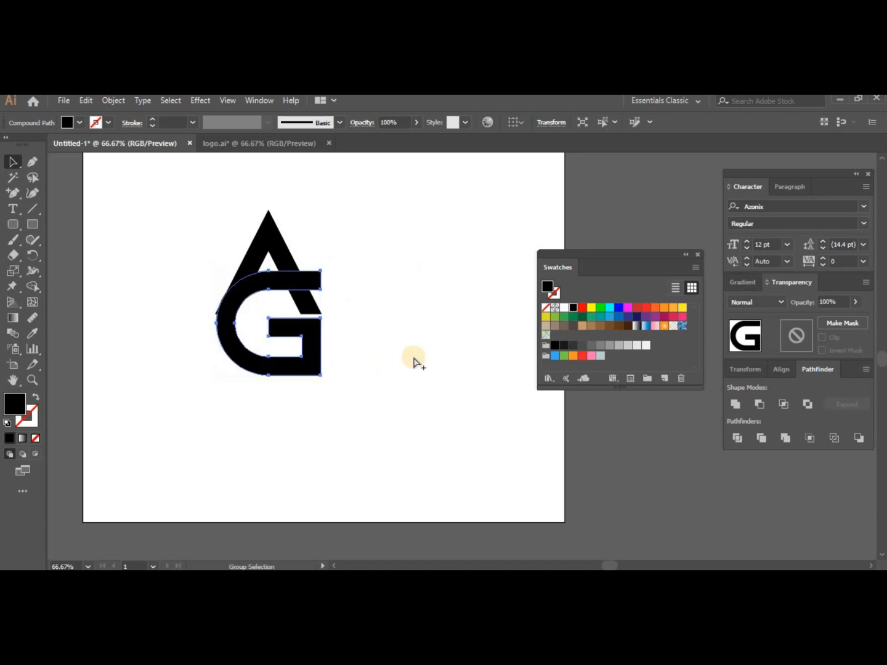
# - Switch to outline view and shift the G slightly down so its curves run closer along the A's left leg
pyautogui.hotkey('ctrl', 'y')
pyautogui.hotkey('ctrl', '=')
pyautogui.hotkey('ctrl', '=')
pyautogui.scroll(3, 352, 250)
pyautogui.scroll(1, 229, 257)
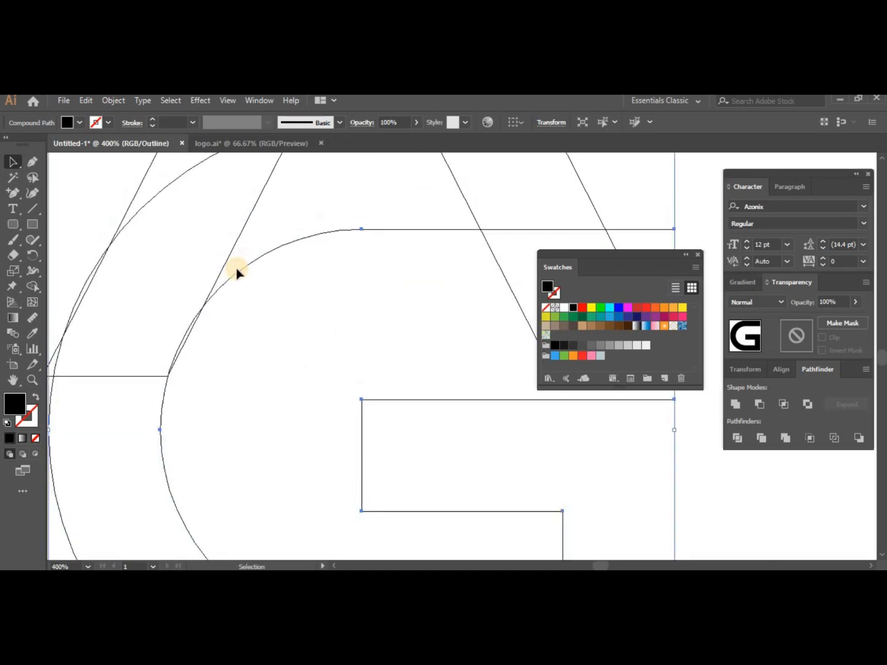
pyautogui.moveTo(240, 270)
pyautogui.mouseDown()
pyautogui.moveTo(245, 284)
pyautogui.moveTo(237, 284)
pyautogui.mouseUp()
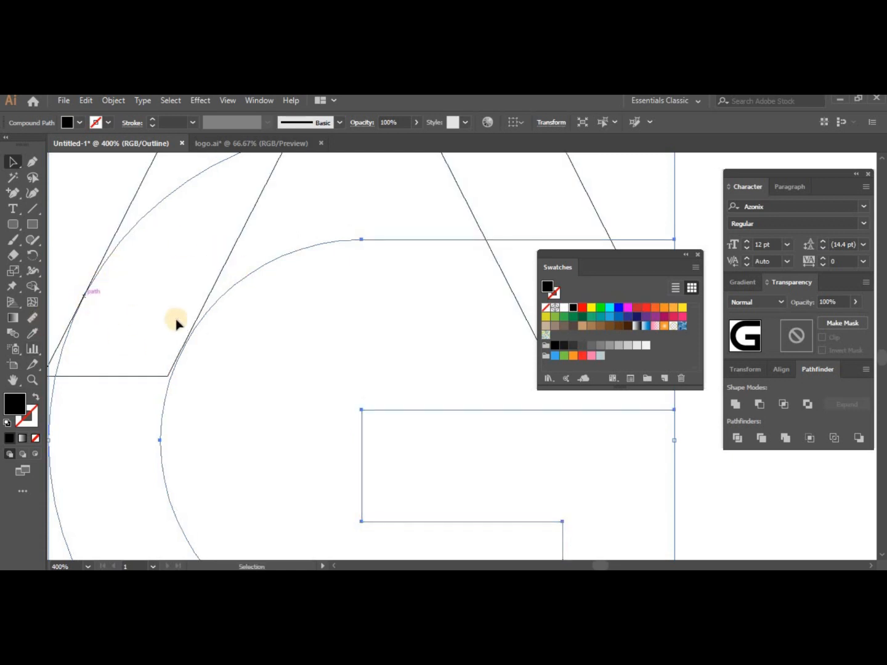
# - Fine-tune the G's position against the edges of the A's left leg and return to preview view
pyautogui.scroll(4, 70, 313)
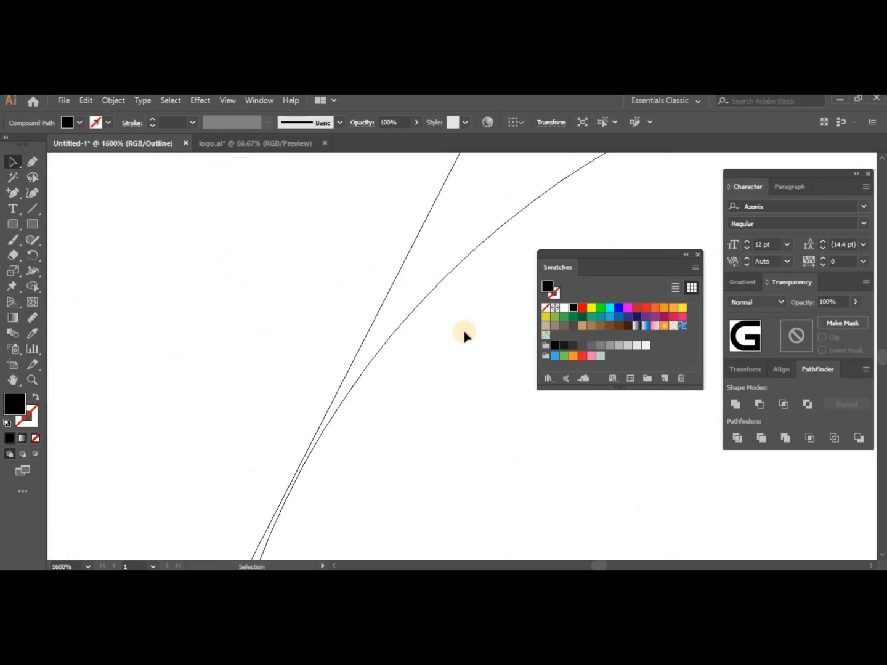
pyautogui.scroll(-2, 477, 333)
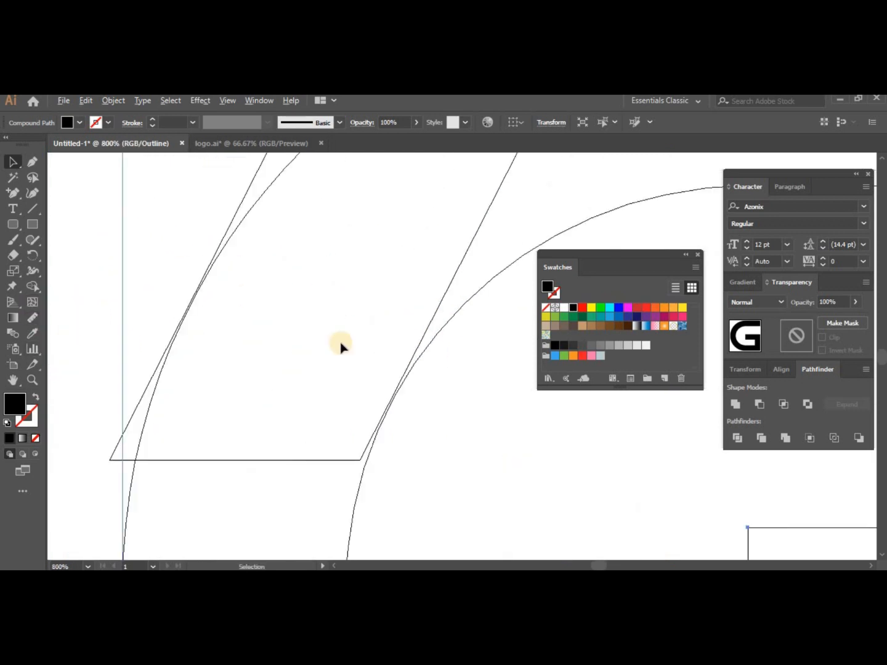
pyautogui.click(420, 360)
pyautogui.moveTo(420, 360); pyautogui.dragTo(416, 362)
pyautogui.scroll(-3, 156, 306)
pyautogui.scroll(-2, 252, 358)
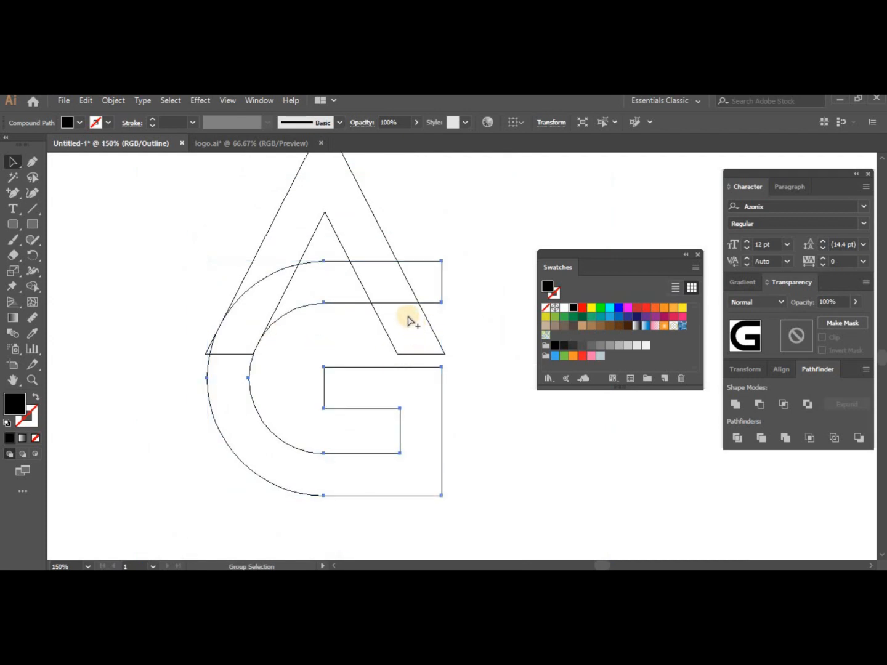
pyautogui.hotkey('ctrl', 'y')
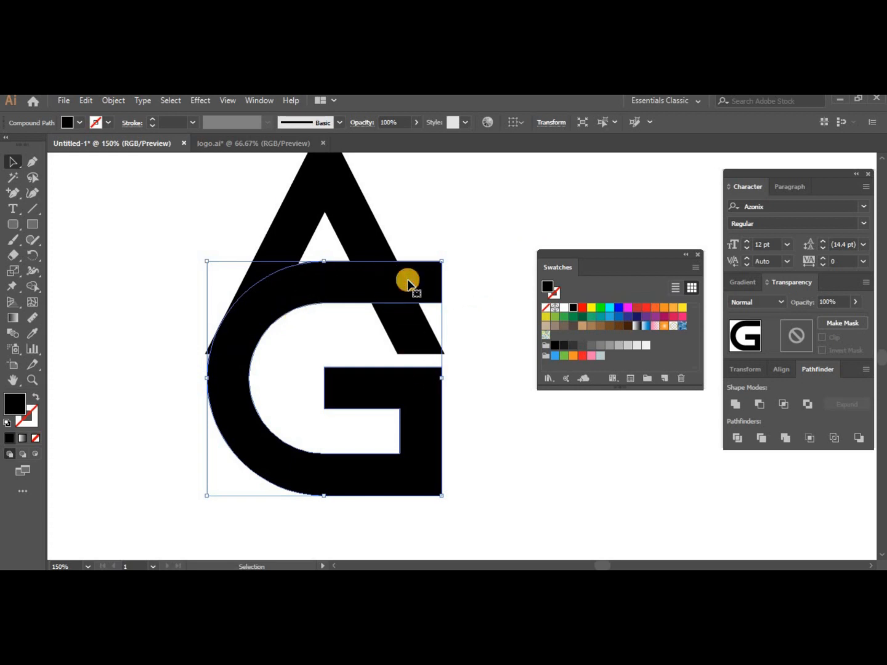
# - Copy the G to the clipboard and give the original a magenta stroke of 11 pt
pyautogui.hotkey('ctrl', 'c')
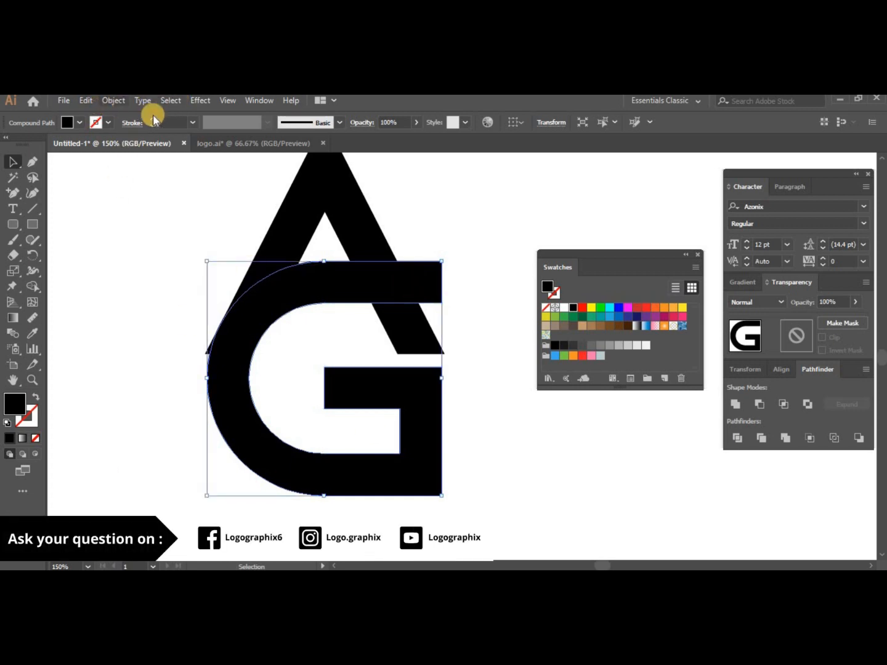
pyautogui.click(179, 123)
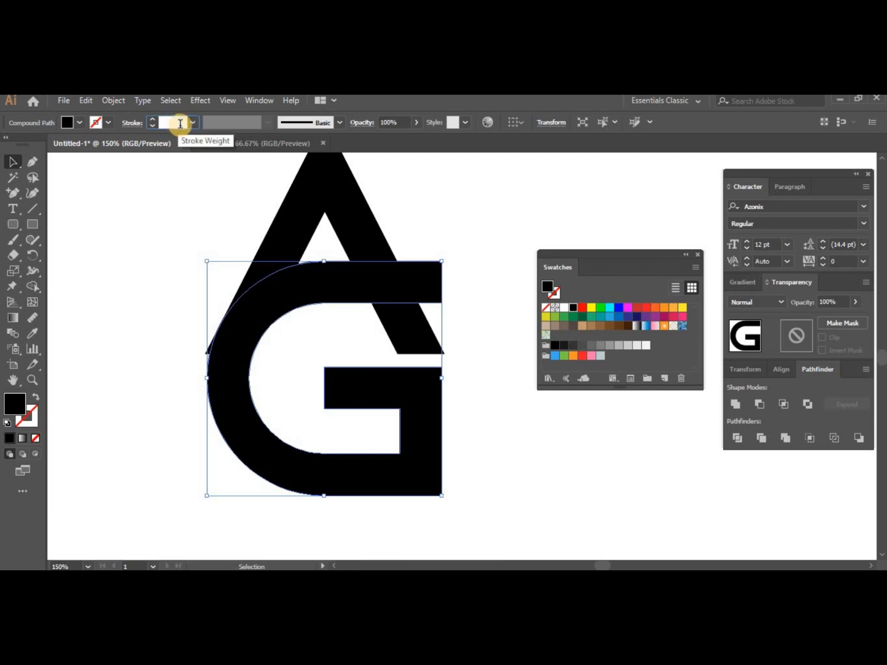
pyautogui.click(97, 122)
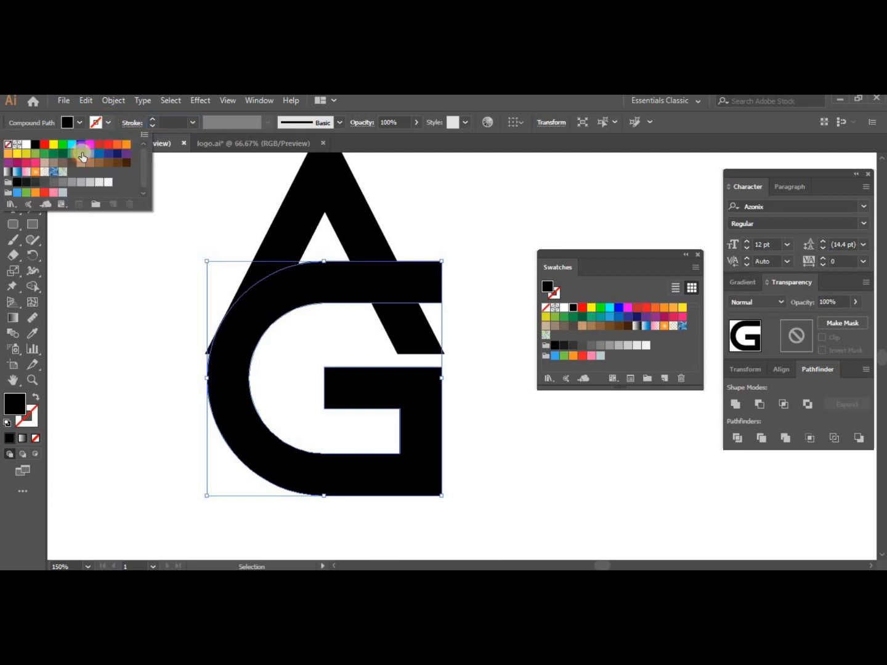
pyautogui.click(89, 147)
pyautogui.click(172, 122)
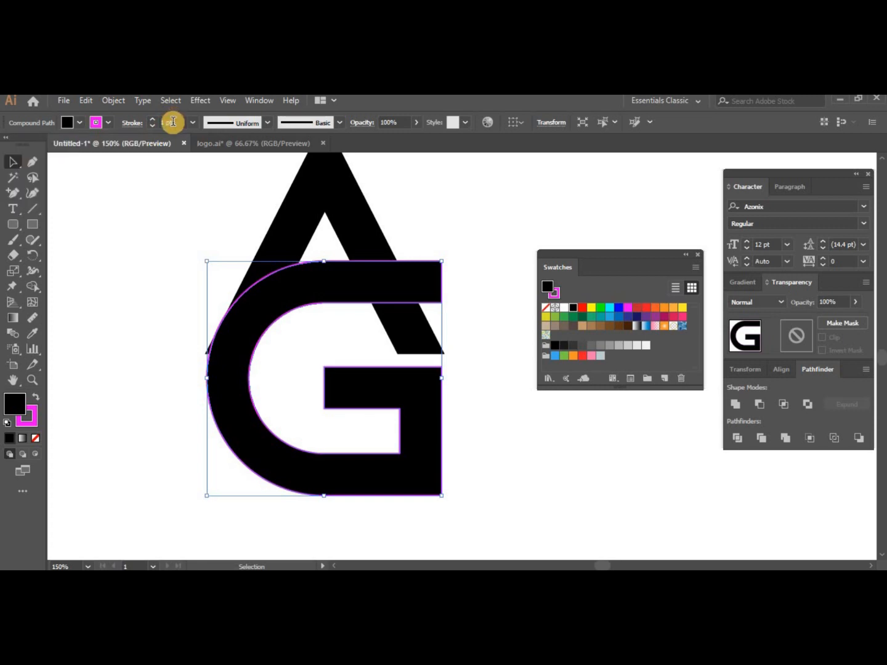
pyautogui.scroll(5, 172, 122)
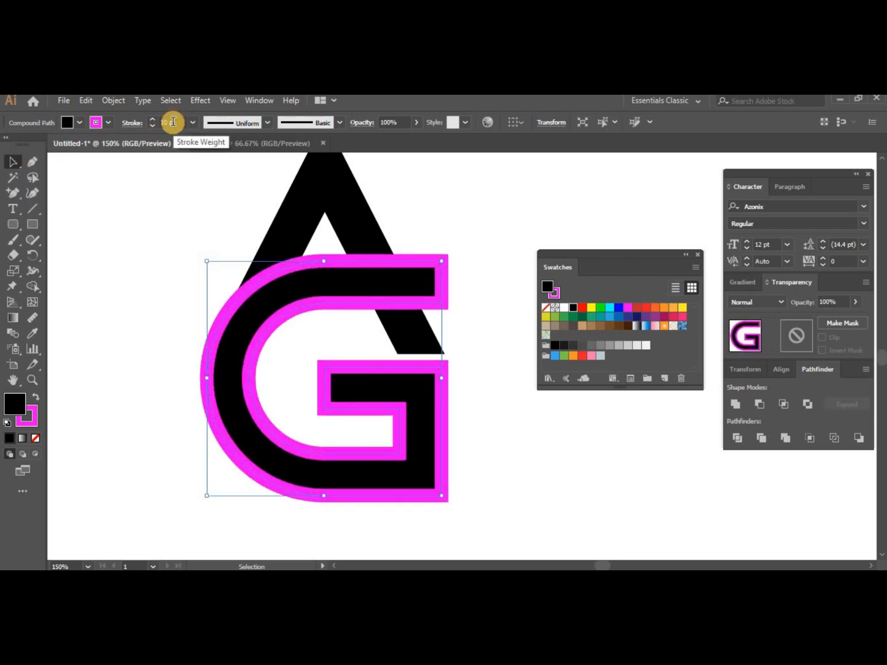
pyautogui.scroll(1, 173, 122)
pyautogui.scroll(-1, 173, 122)
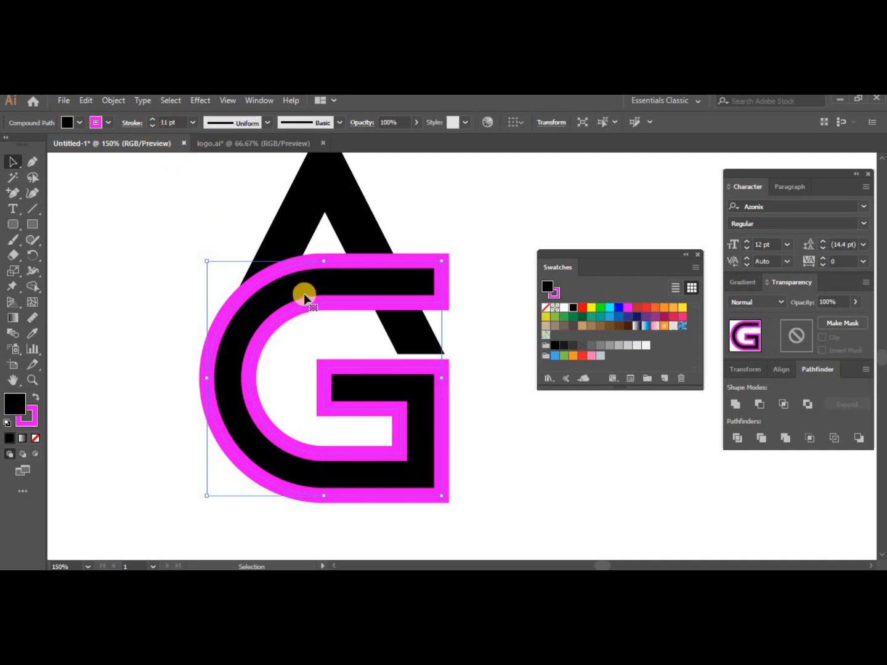
# - Expand the stroked G and unite its fill and outline into one solid magenta shape
pyautogui.click(113, 102)
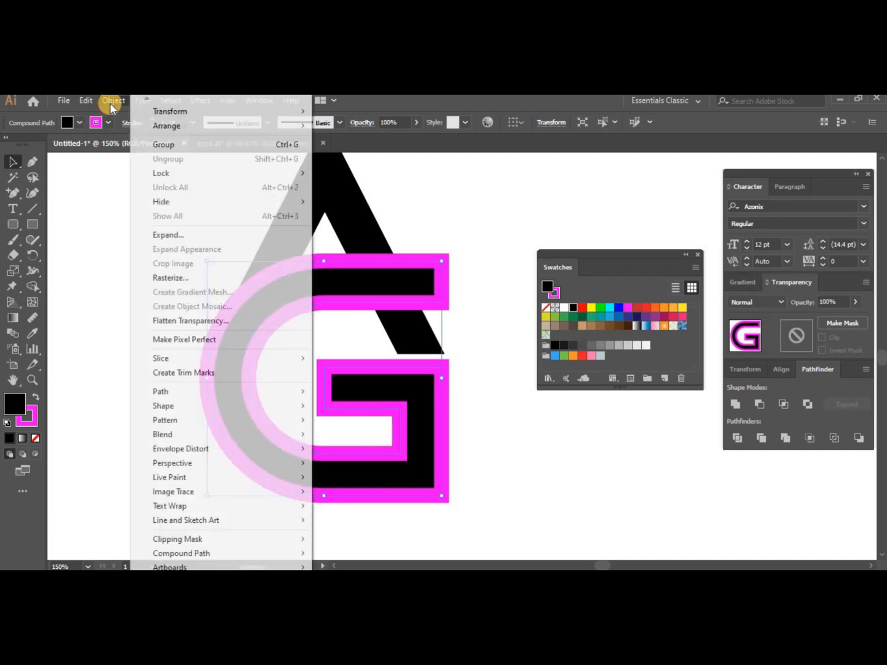
pyautogui.click(161, 240)
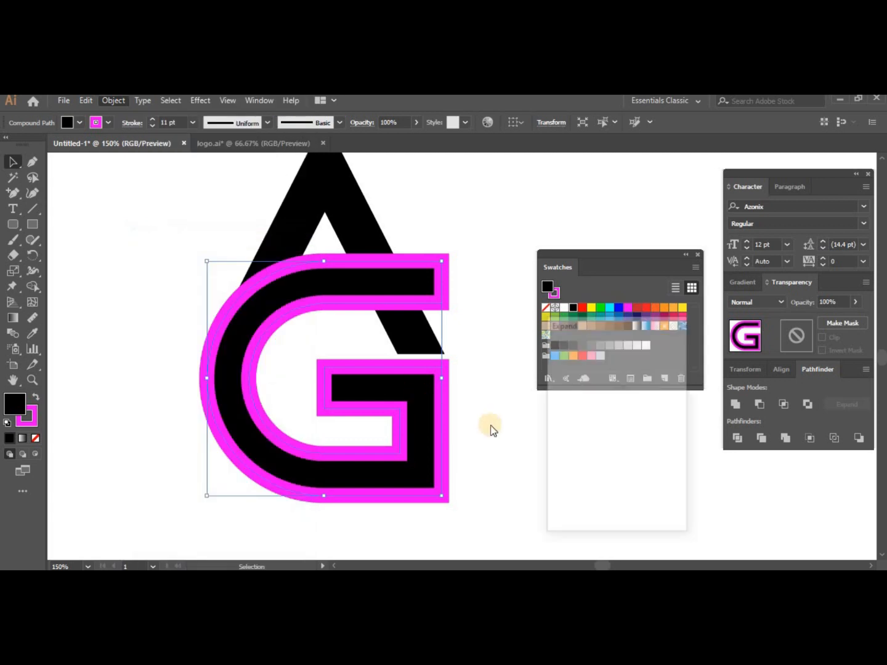
pyautogui.click(593, 507)
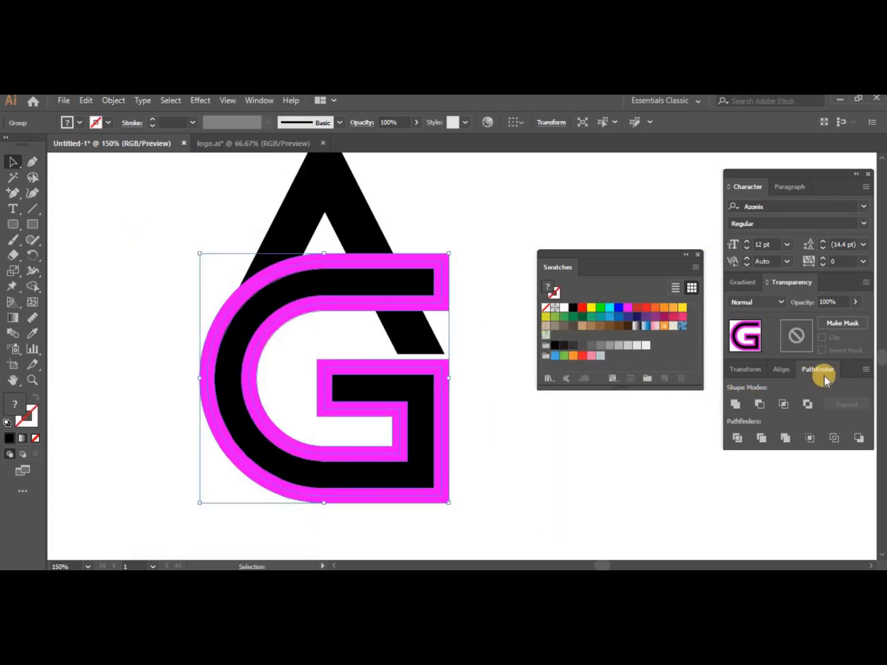
pyautogui.click(739, 406)
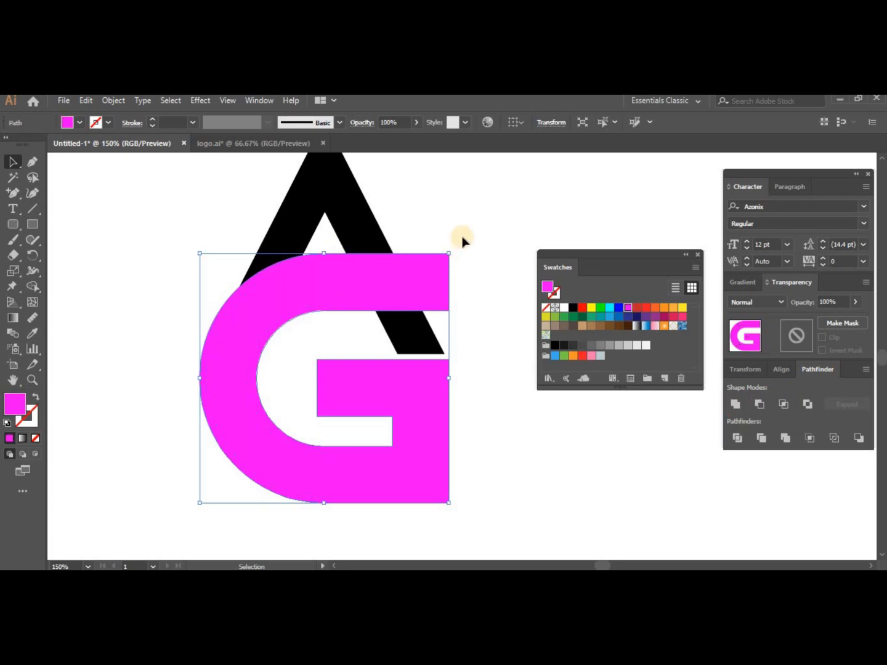
# - Merge all regions of the magenta G, including its overlaps with the A, into one shape using Shape Builder
pyautogui.moveTo(468, 223); pyautogui.dragTo(186, 466)
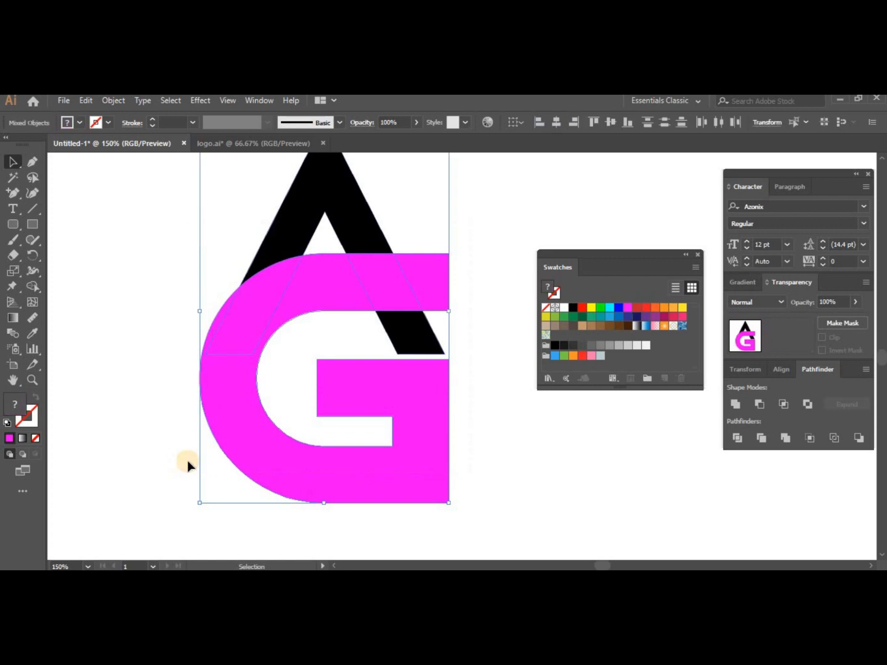
pyautogui.click(31, 287)
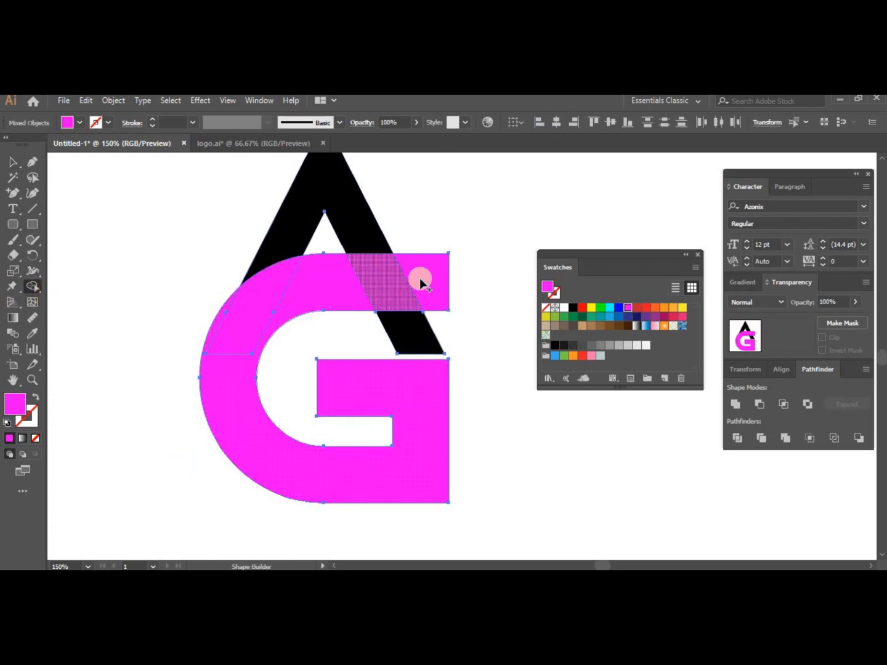
pyautogui.moveTo(360, 278); pyautogui.dragTo(291, 290)
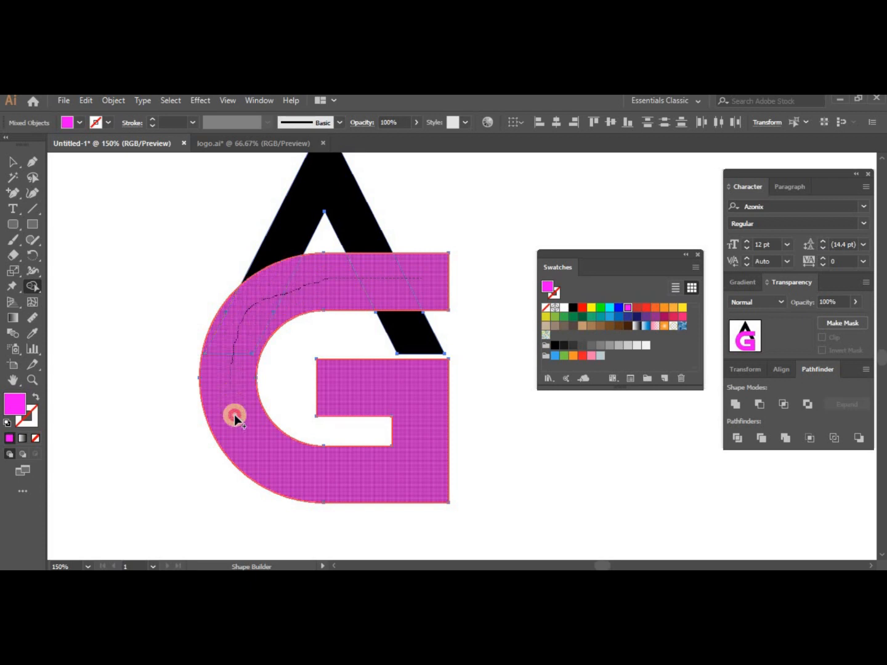
pyautogui.moveTo(307, 498); pyautogui.dragTo(307, 481)
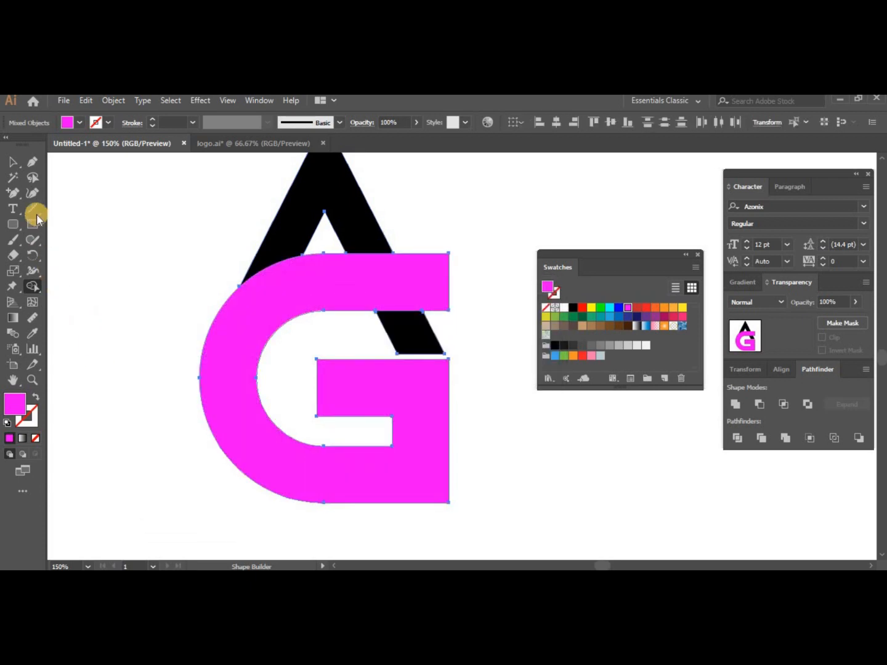
# - Delete the merged magenta G so only the cut pieces of the A remain
pyautogui.click(14, 165)
pyautogui.hotkey('ctrl', 'shift', 'a')
pyautogui.hotkey('ctrl', 'z')
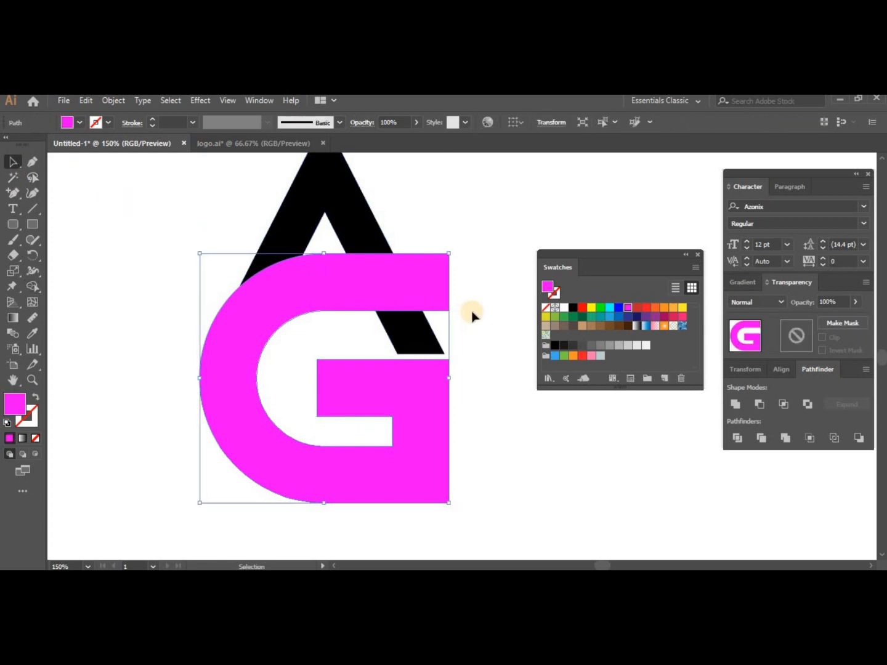
pyautogui.press('Delete')
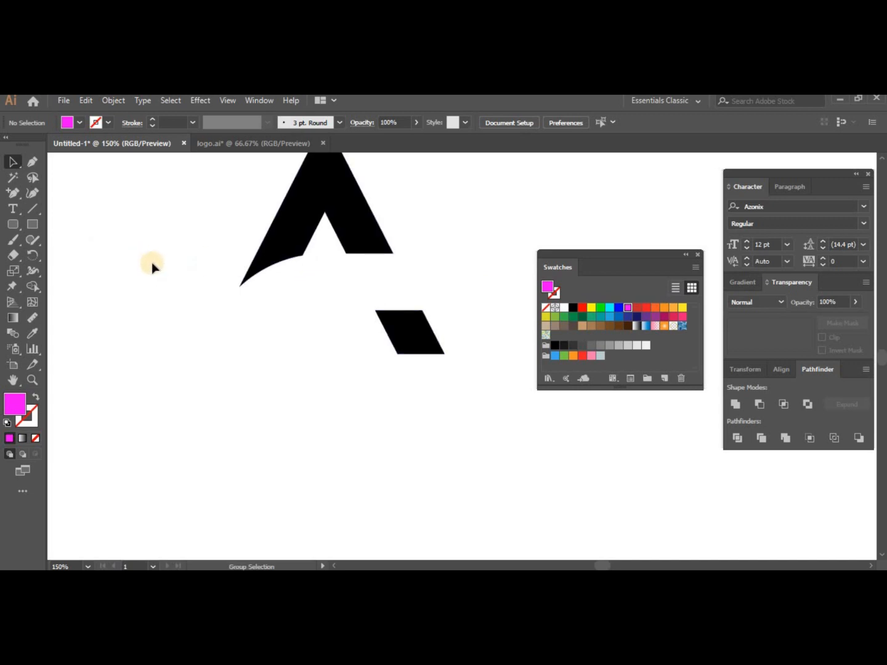
# - Paste the copied black G in its original place between the cut A pieces and deselect it
pyautogui.hotkey('ctrl', 'alt', '3')
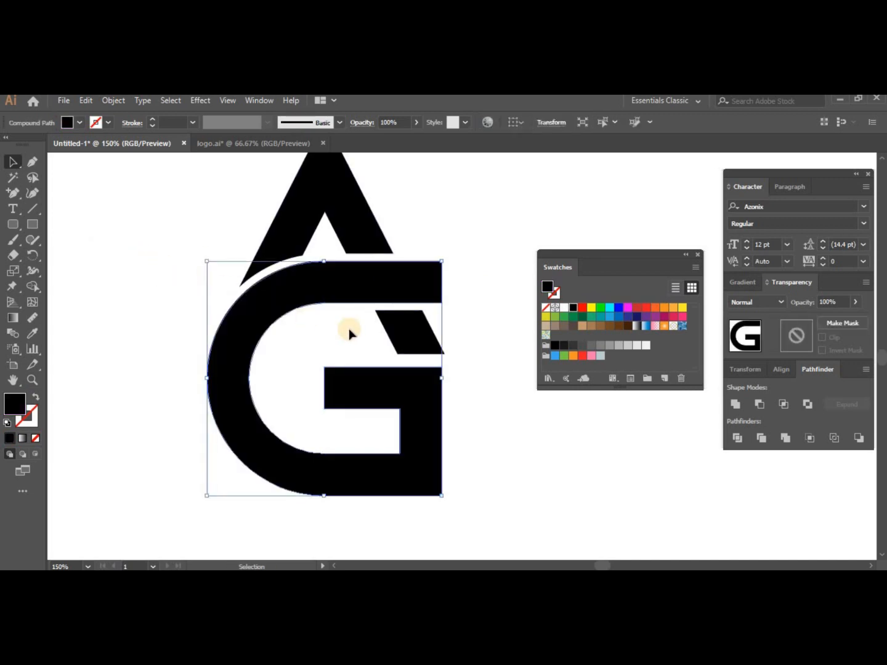
pyautogui.click(463, 358)
pyautogui.hotkey('ctrl', '-')
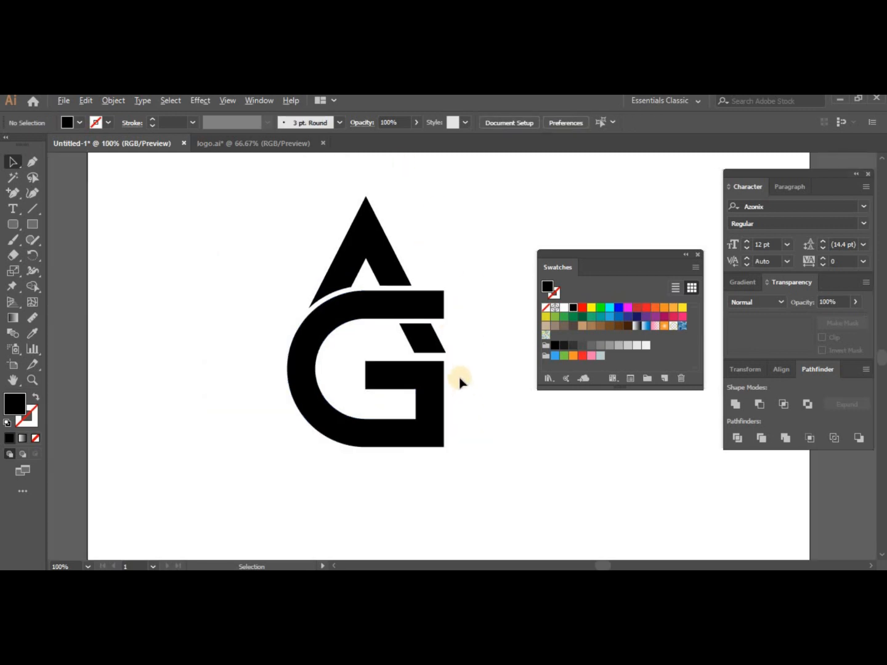
# - Draw a straight line along the A's slanted outer edge, crossing the end of the G's upper bar
pyautogui.scroll(1, 463, 389)
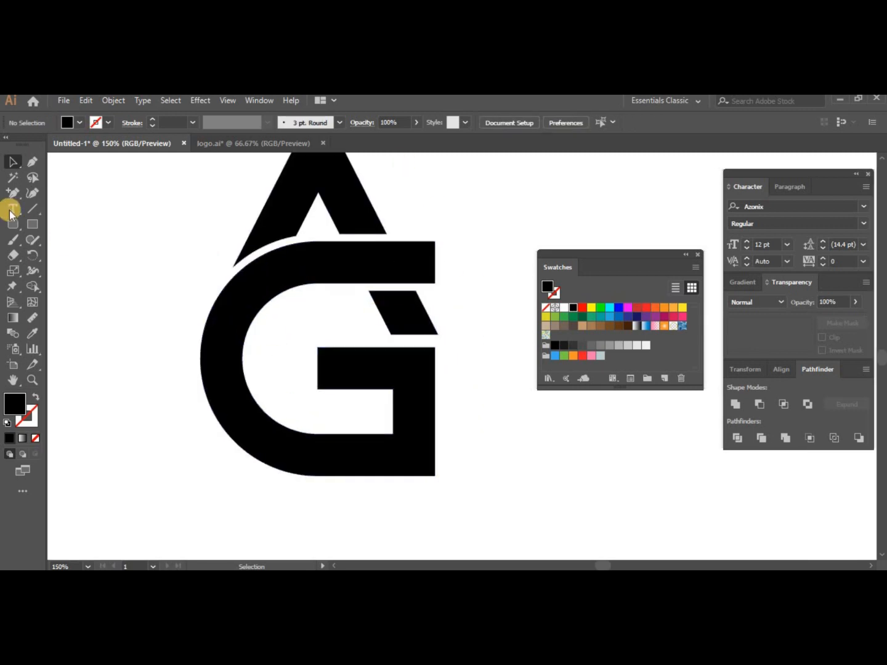
pyautogui.moveTo(17, 197); pyautogui.dragTo(71, 241)
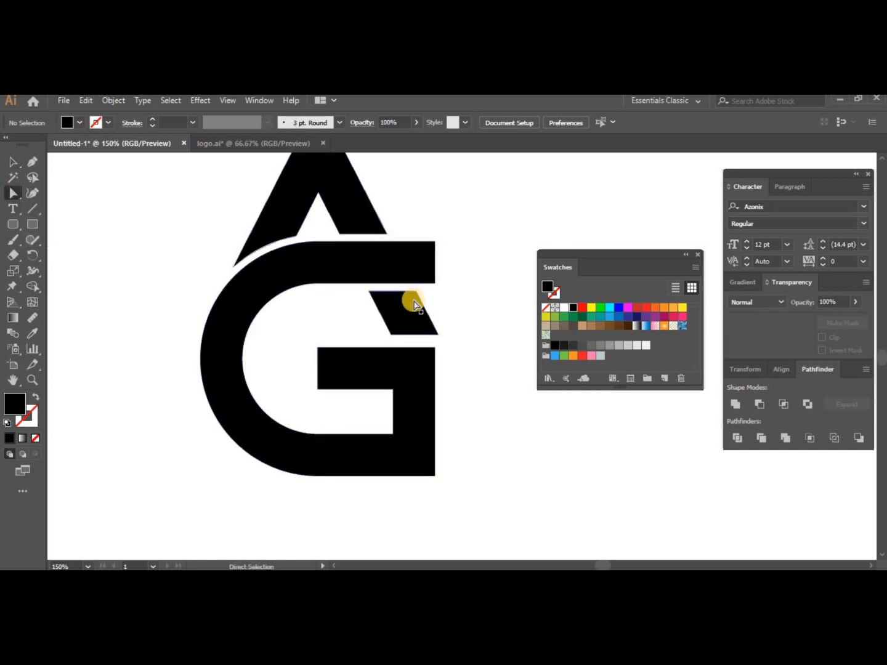
pyautogui.click(31, 208)
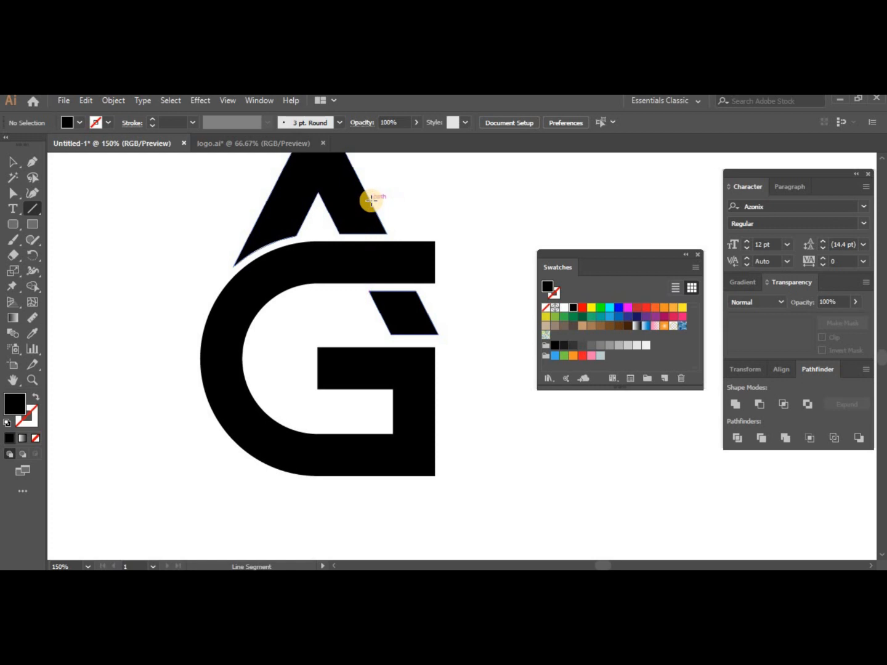
pyautogui.moveTo(369, 205); pyautogui.dragTo(423, 307)
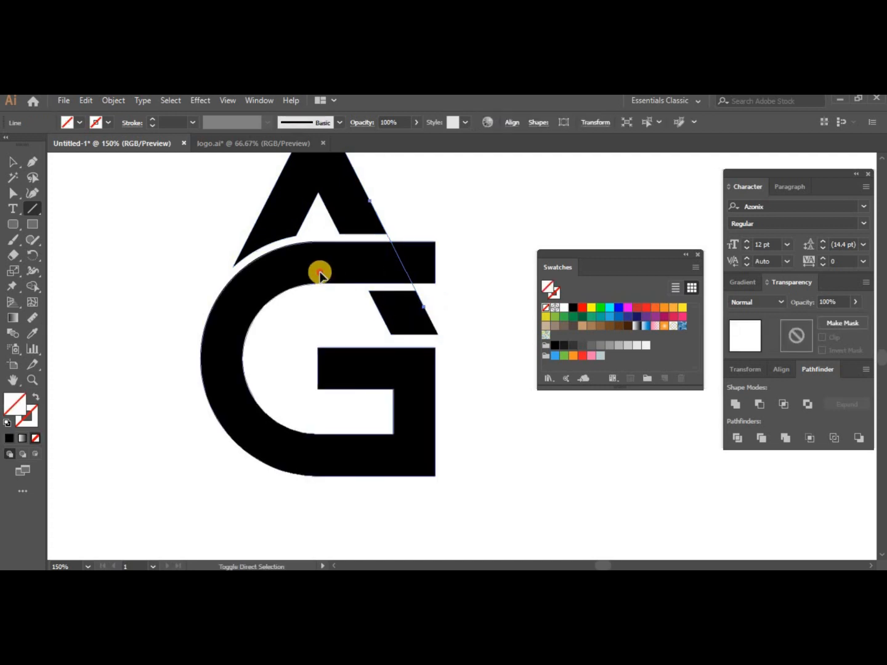
# - Select the G together with the slanted line and split off the bar's end beyond the line using Shape Builder
pyautogui.keyDown('ctrl'); pyautogui.keyDown('shift'); pyautogui.click(319, 274); pyautogui.keyUp('shift'); pyautogui.keyUp('ctrl')
pyautogui.click(33, 285)
pyautogui.press('/')
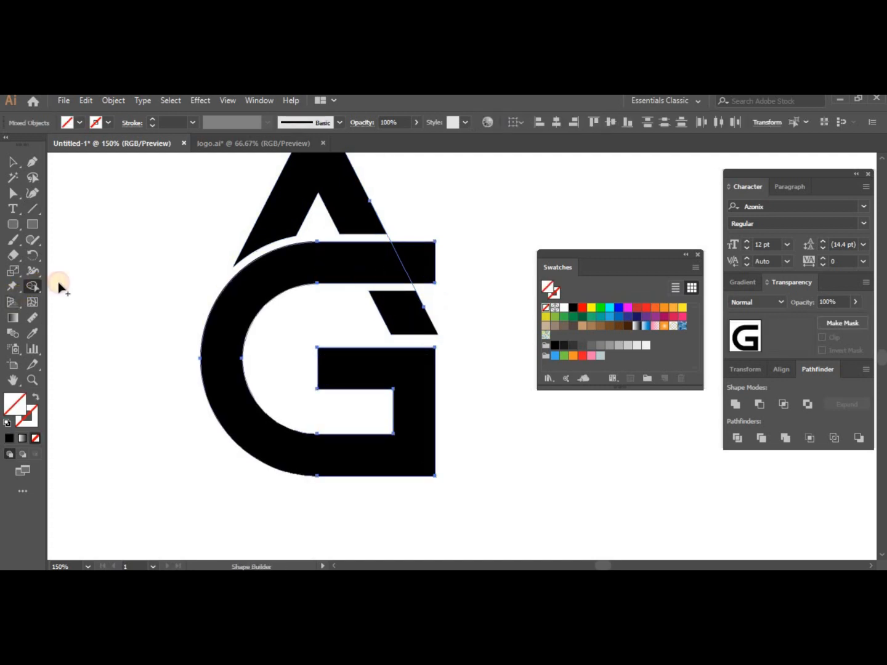
pyautogui.click(412, 260)
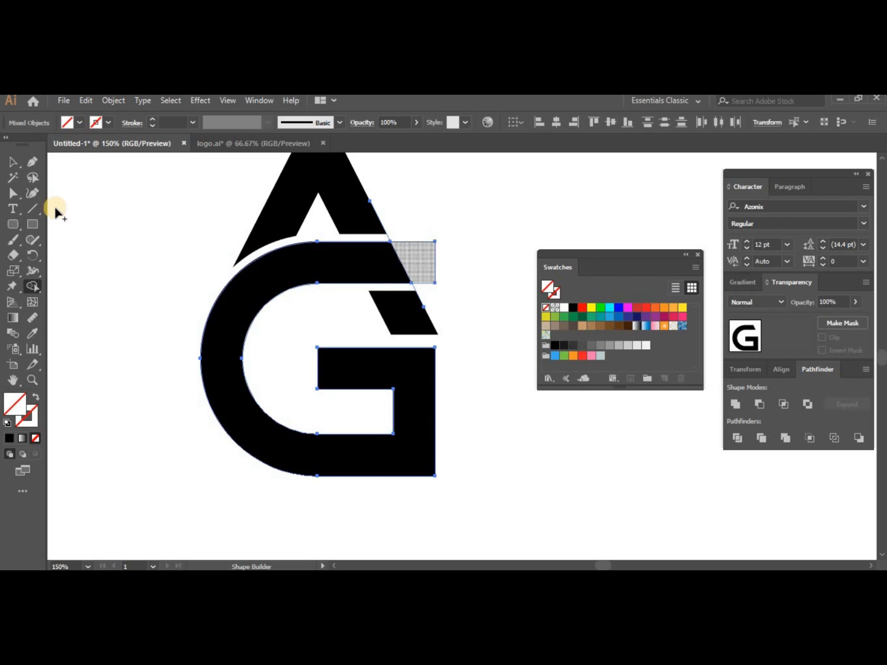
# - Delete the split-off end of the G's upper bar so the bar follows the A's slanted edge
pyautogui.click(20, 194)
pyautogui.moveTo(454, 242); pyautogui.dragTo(464, 295)
pyautogui.click(505, 308)
pyautogui.moveTo(412, 285); pyautogui.dragTo(390, 239)
pyautogui.click(434, 240)
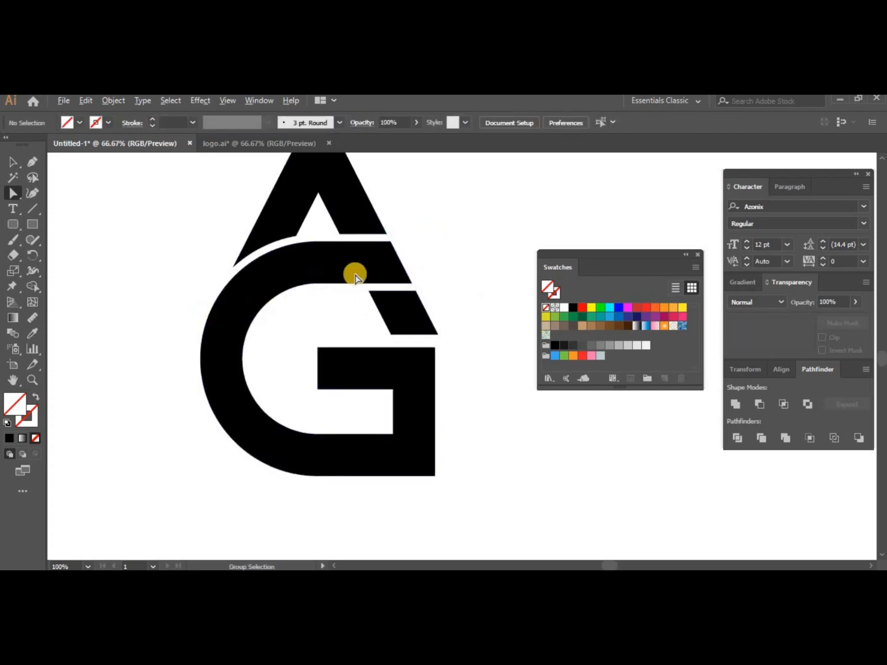
# - Scale the whole monogram down to about half its size and move it near the artboard's upper-left corner
pyautogui.hotkey('ctrl', '-')
pyautogui.hotkey('ctrl', '-')
pyautogui.click(12, 162)
pyautogui.moveTo(346, 206); pyautogui.dragTo(175, 416)
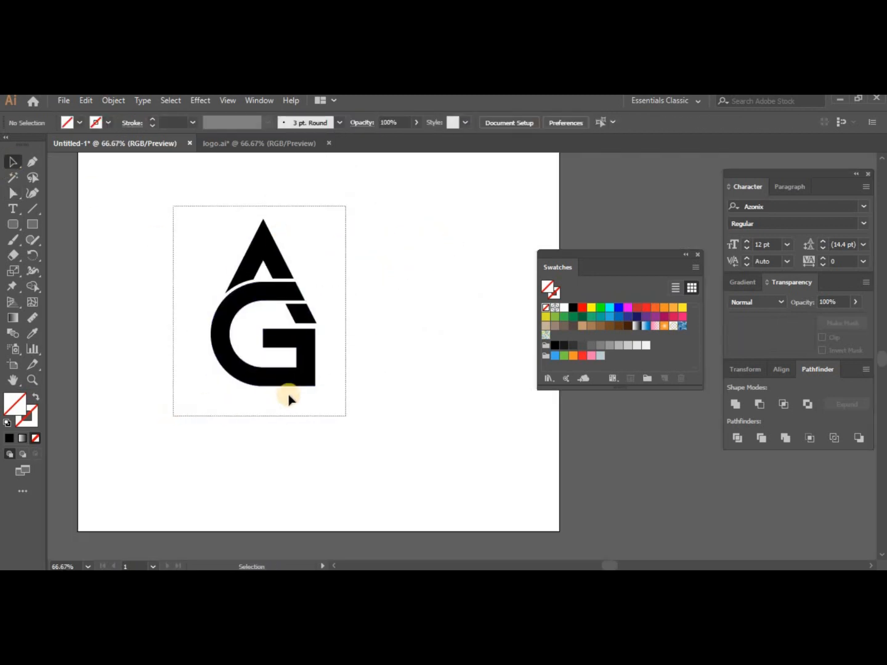
pyautogui.moveTo(264, 386); pyautogui.dragTo(264, 303)
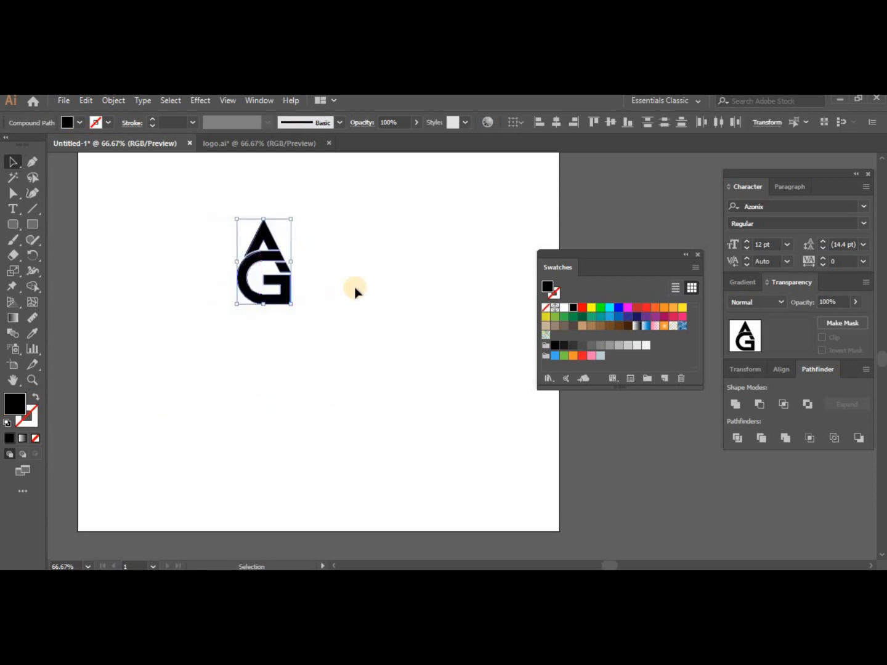
pyautogui.moveTo(251, 234); pyautogui.dragTo(144, 198)
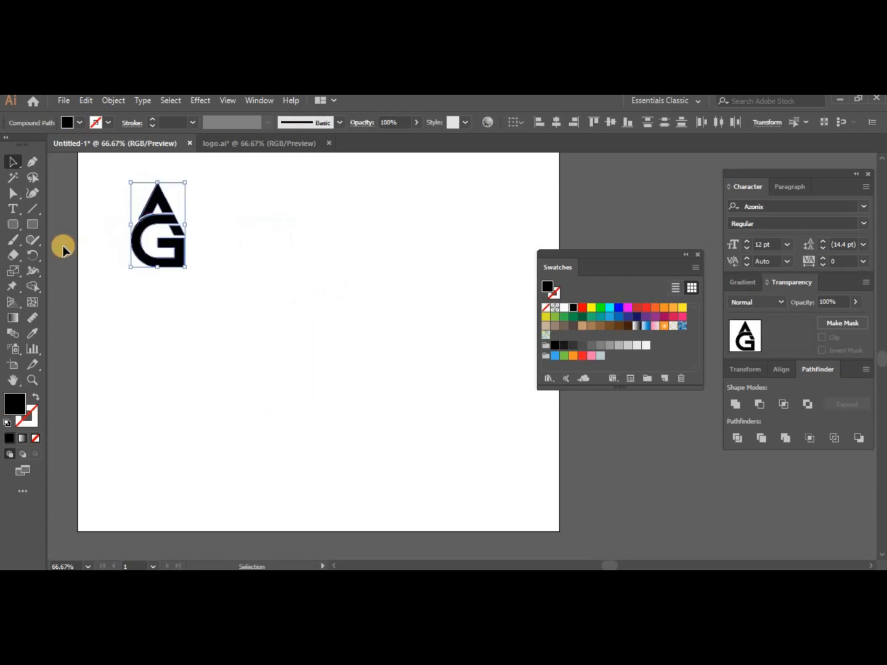
# - Draw a black square on the artboard and move the monogram closer beside it
pyautogui.click(31, 227)
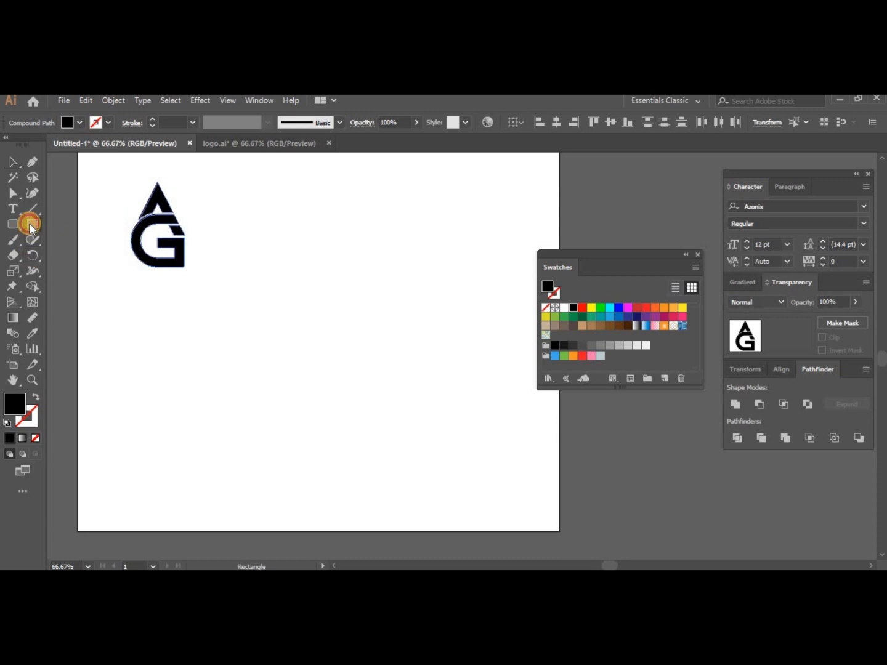
pyautogui.moveTo(284, 215); pyautogui.dragTo(380, 310)
pyautogui.click(12, 162)
pyautogui.moveTo(219, 193)
pyautogui.mouseDown()
pyautogui.moveTo(124, 302)
pyautogui.moveTo(100, 305)
pyautogui.mouseUp()
pyautogui.moveTo(167, 229); pyautogui.dragTo(230, 284)
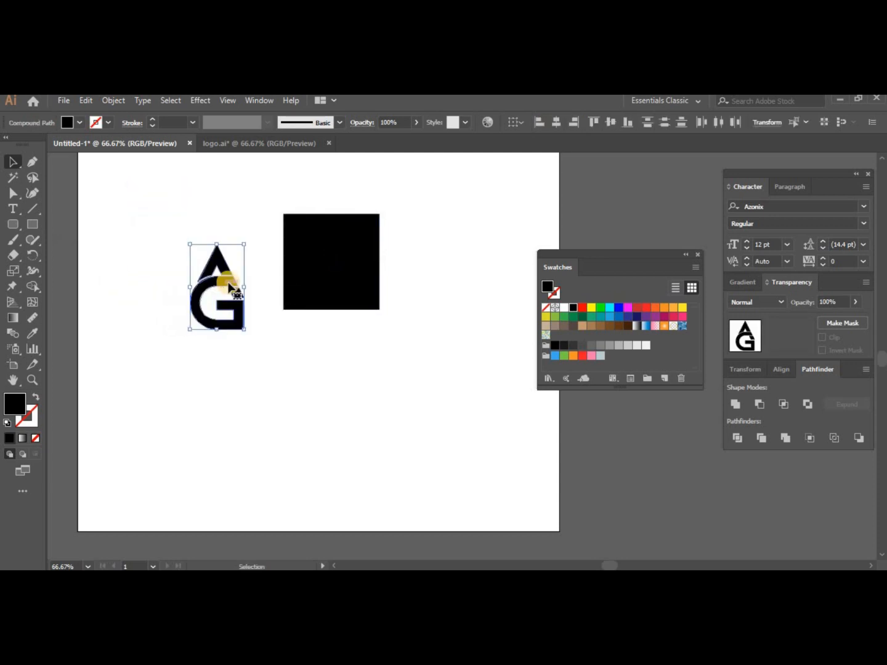
# - Unite the monogram's pieces with Pathfinder and send the black square to the back
pyautogui.click(736, 404)
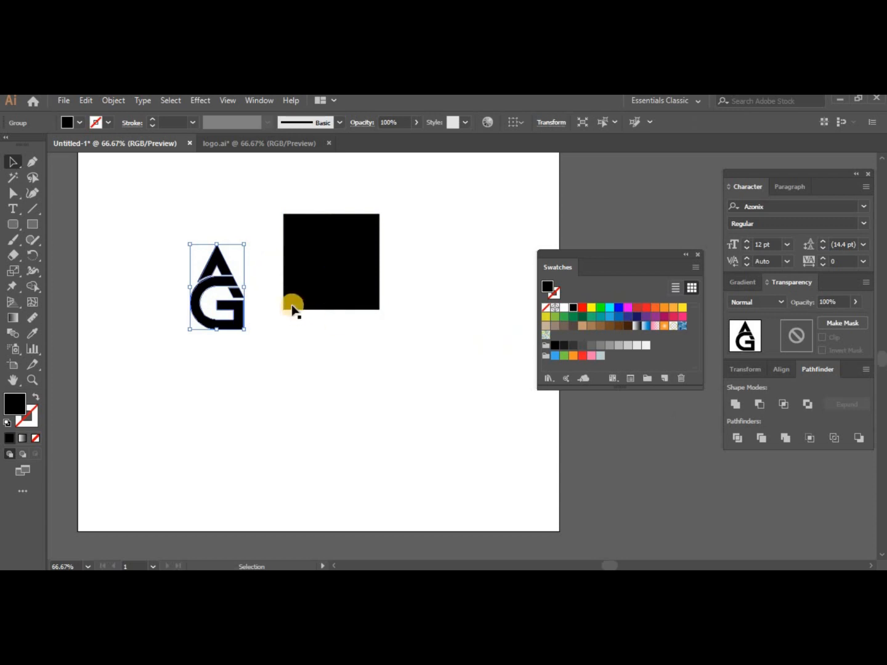
pyautogui.click(327, 269)
pyautogui.rightClick(326, 269)
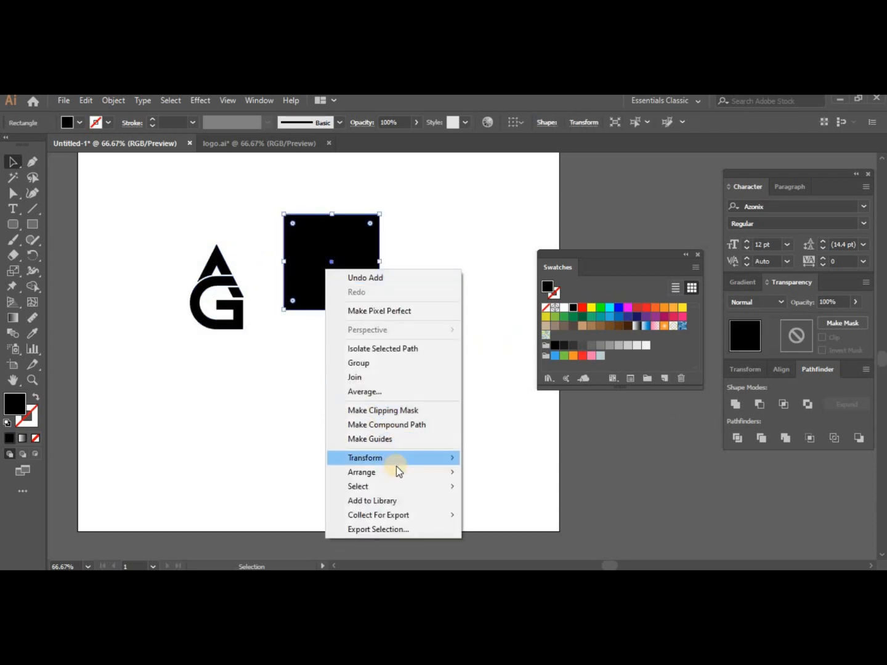
pyautogui.click(524, 518)
# - Fill the monogram with blue and deselect it
pyautogui.click(234, 310)
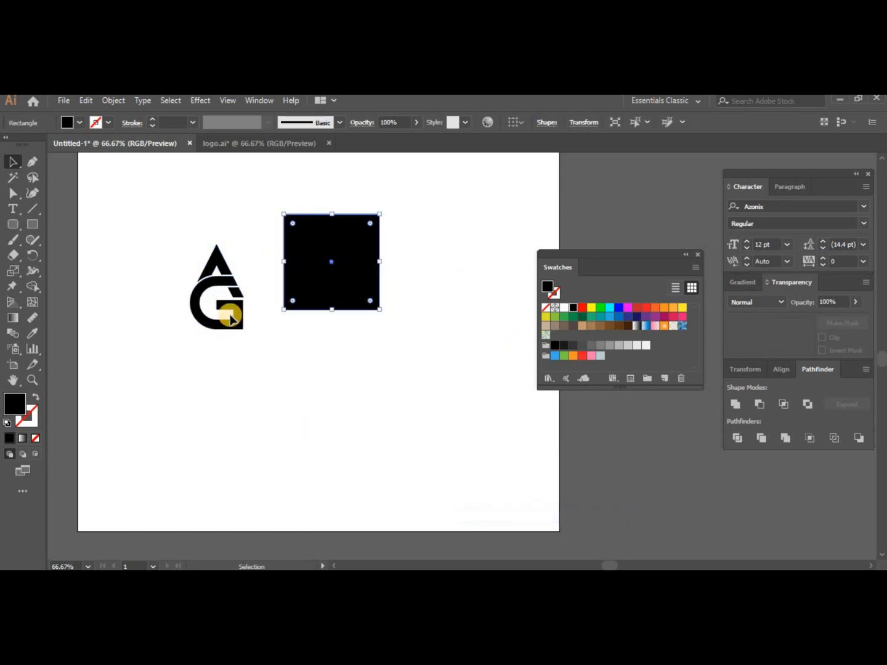
pyautogui.click(609, 316)
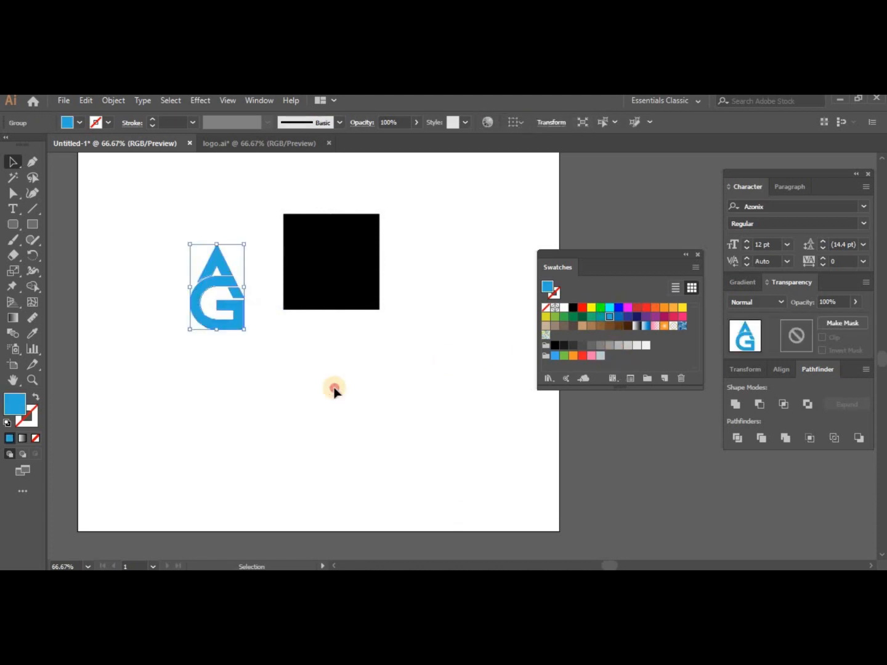
pyautogui.click(361, 240)
# - Center the monogram and the black square on each other horizontally and vertically
pyautogui.moveTo(404, 218); pyautogui.dragTo(147, 356)
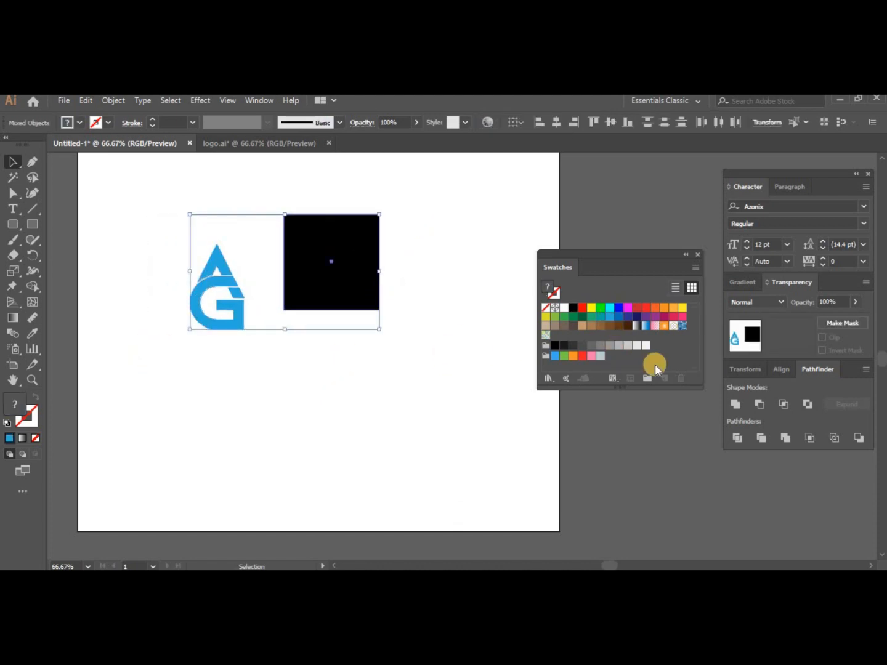
pyautogui.click(785, 369)
pyautogui.click(758, 404)
pyautogui.click(837, 406)
pyautogui.click(389, 429)
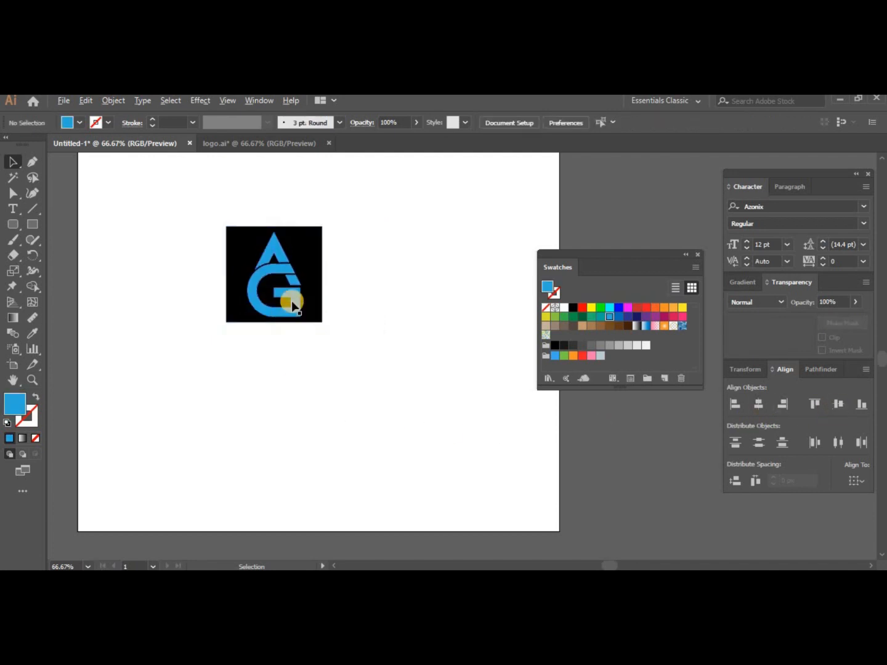
# - Scale the monogram to about 87 × 137 px within the black square and fill it with white
pyautogui.scroll(2, 292, 315)
pyautogui.scroll(3, 257, 250)
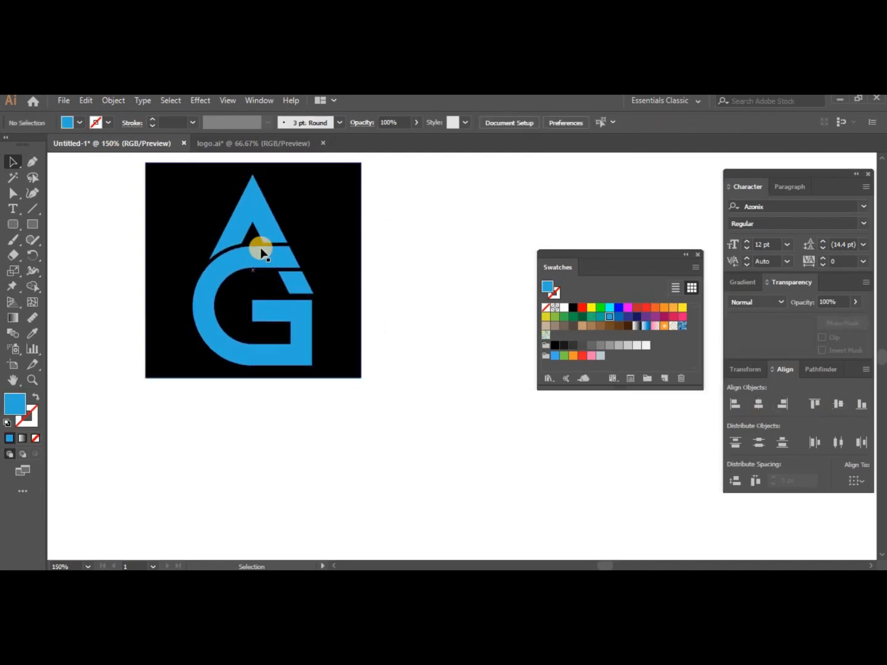
pyautogui.click(287, 217)
pyautogui.moveTo(311, 209); pyautogui.dragTo(486, 316)
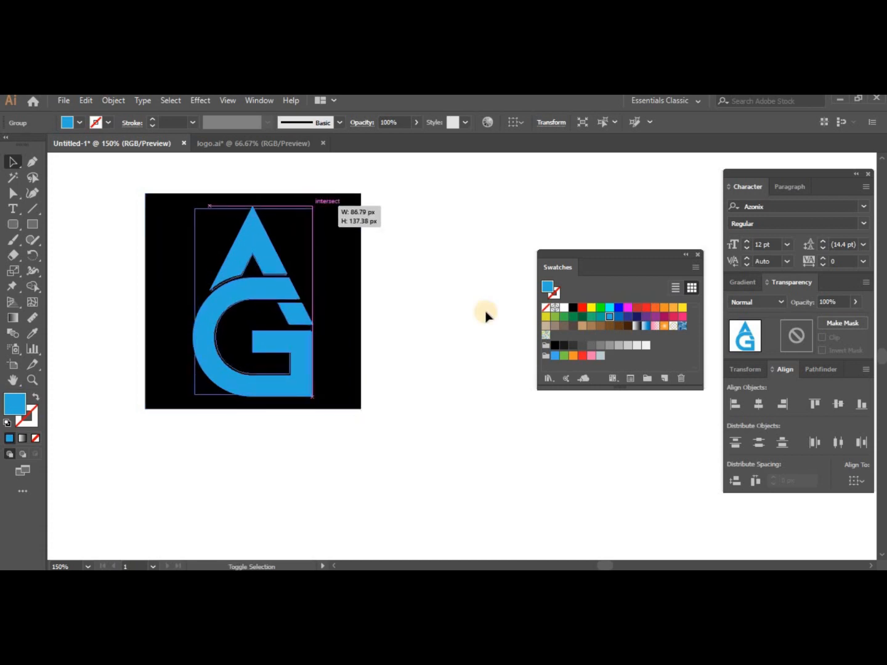
pyautogui.click(565, 307)
pyautogui.click(375, 295)
# - Move the white monogram and its black square together off the artboard, onto the pasteboard beside it
pyautogui.hotkey('ctrl', '0')
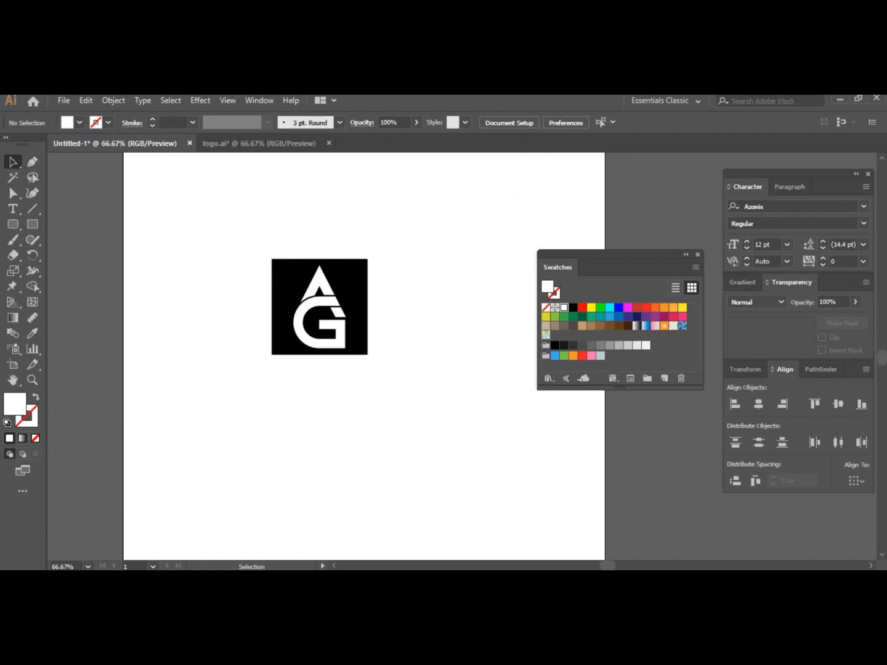
pyautogui.scroll(-1, 357, 304)
pyautogui.moveTo(392, 266); pyautogui.dragTo(297, 360)
pyautogui.moveTo(356, 300); pyautogui.dragTo(194, 251)
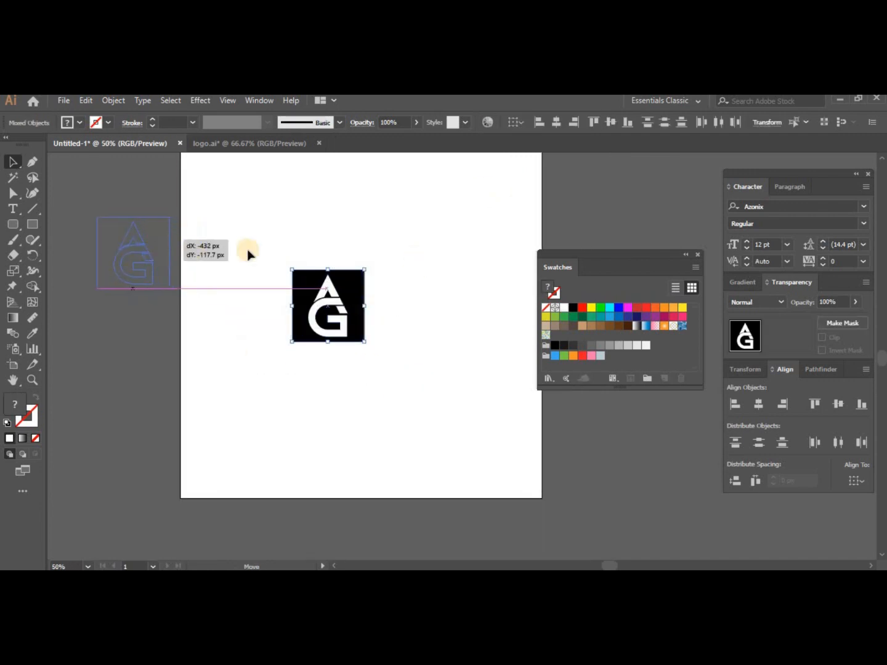
pyautogui.click(257, 251)
# - Add the text AG in Azonix, enlarge it to about 205.5 pt and place it near the artboard's middle
pyautogui.click(14, 209)
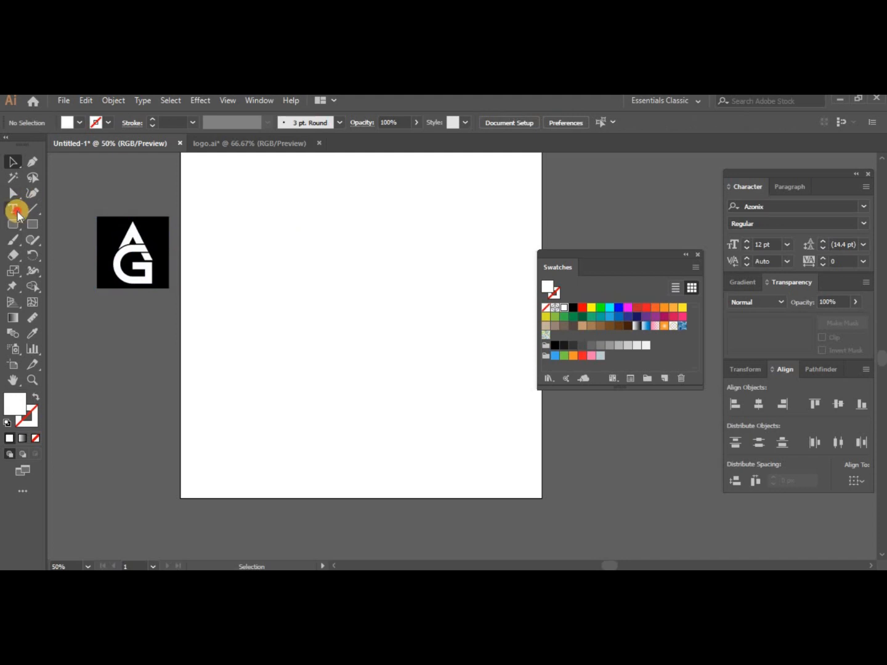
pyautogui.click(291, 277)
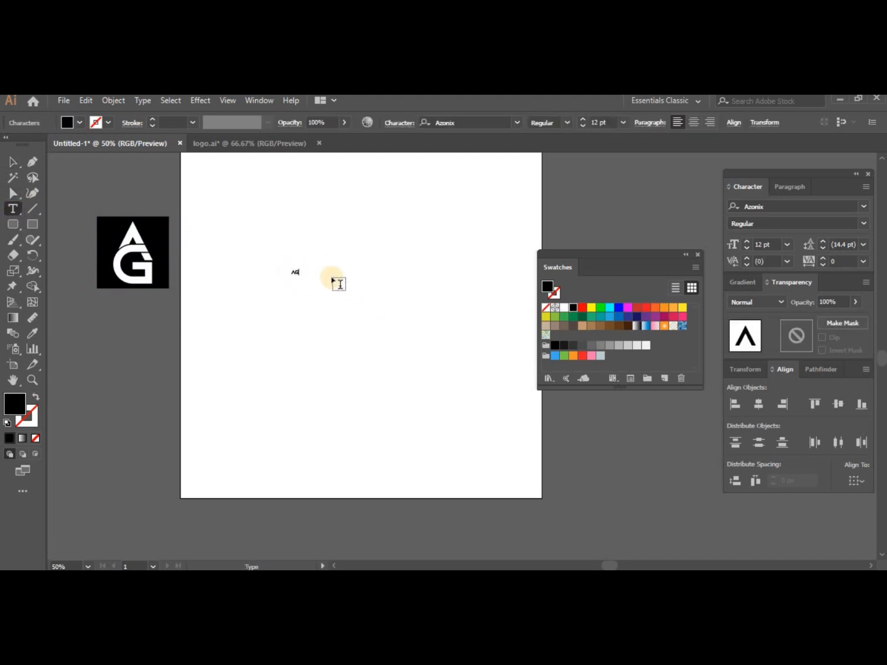
pyautogui.moveTo(302, 279); pyautogui.dragTo(469, 484)
pyautogui.click(407, 385)
pyautogui.moveTo(398, 387); pyautogui.dragTo(359, 306)
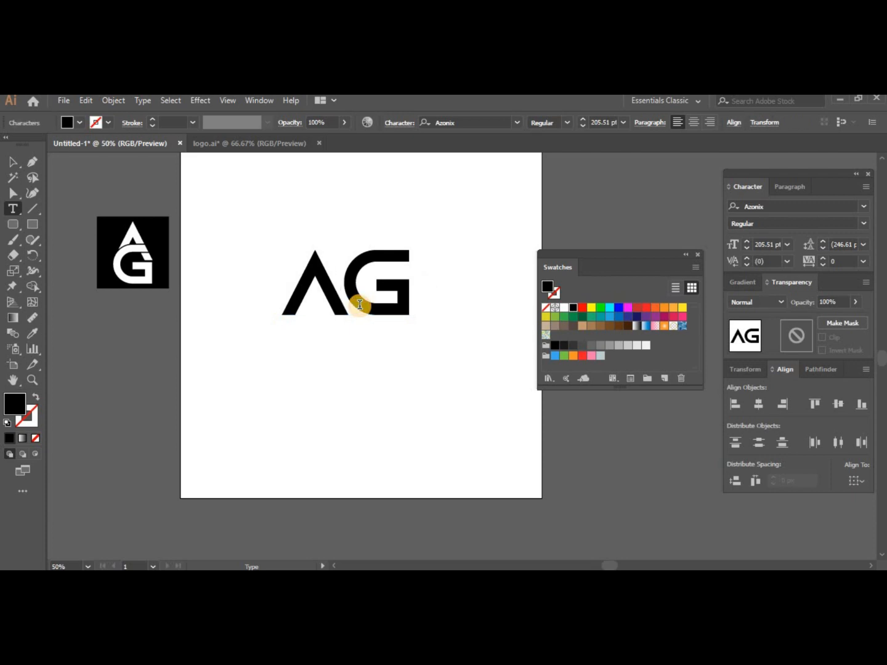
# - Convert the AG text to outlines and ungroup its letters
pyautogui.rightClick(350, 291)
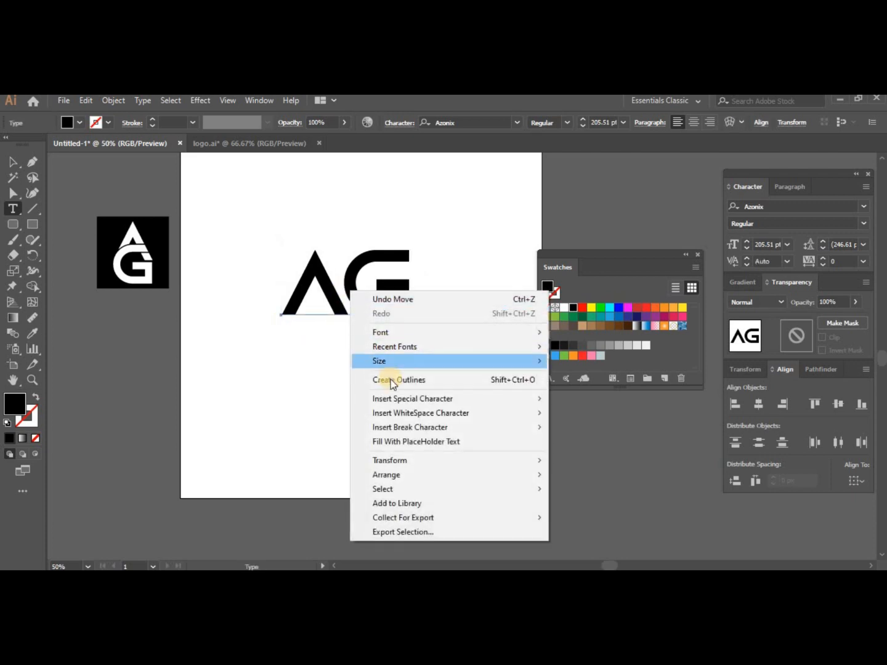
pyautogui.click(392, 380)
pyautogui.rightClick(337, 292)
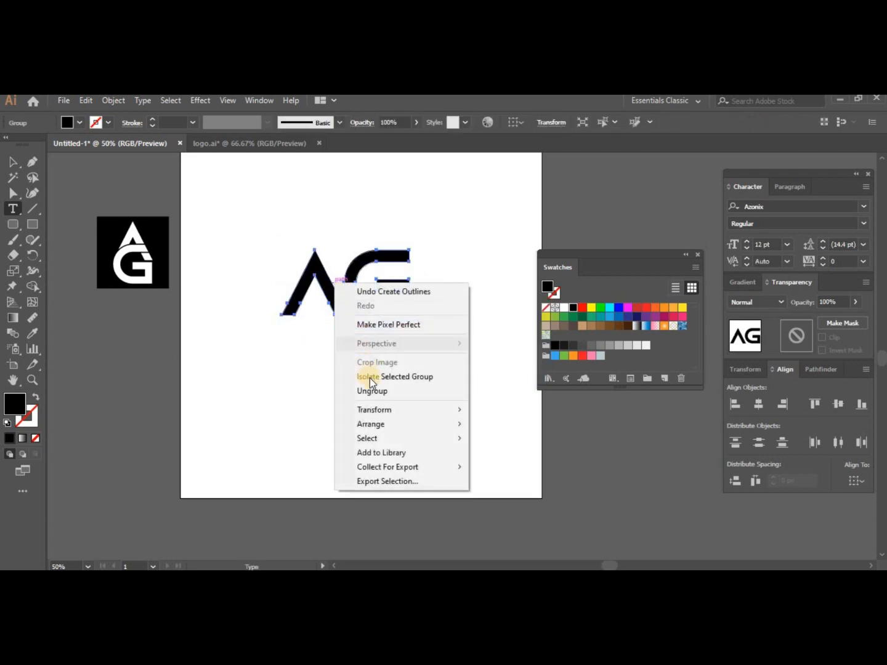
pyautogui.click(345, 390)
pyautogui.click(13, 163)
pyautogui.click(249, 179)
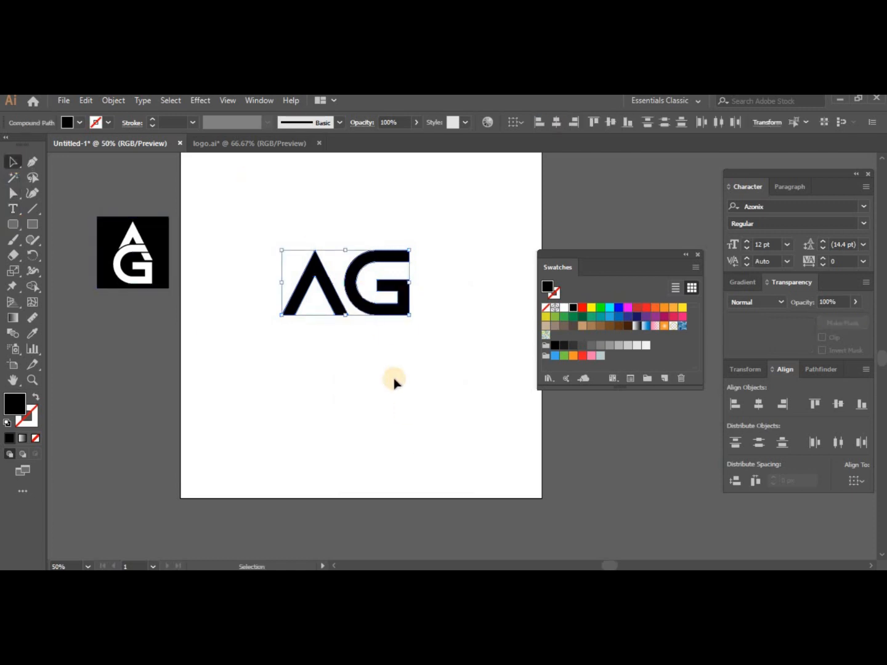
# - Move the A horizontally over the G until its leg's outer edge meets the G's inner curve
pyautogui.scroll(2, 380, 316)
pyautogui.click(349, 297)
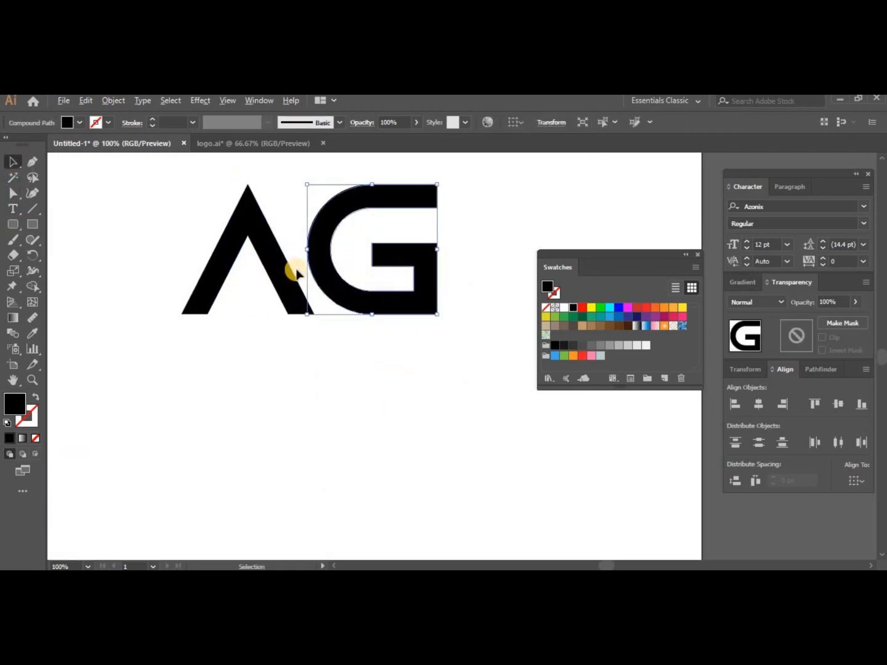
pyautogui.scroll(2, 291, 271)
pyautogui.scroll(1, 264, 294)
pyautogui.scroll(1, 334, 335)
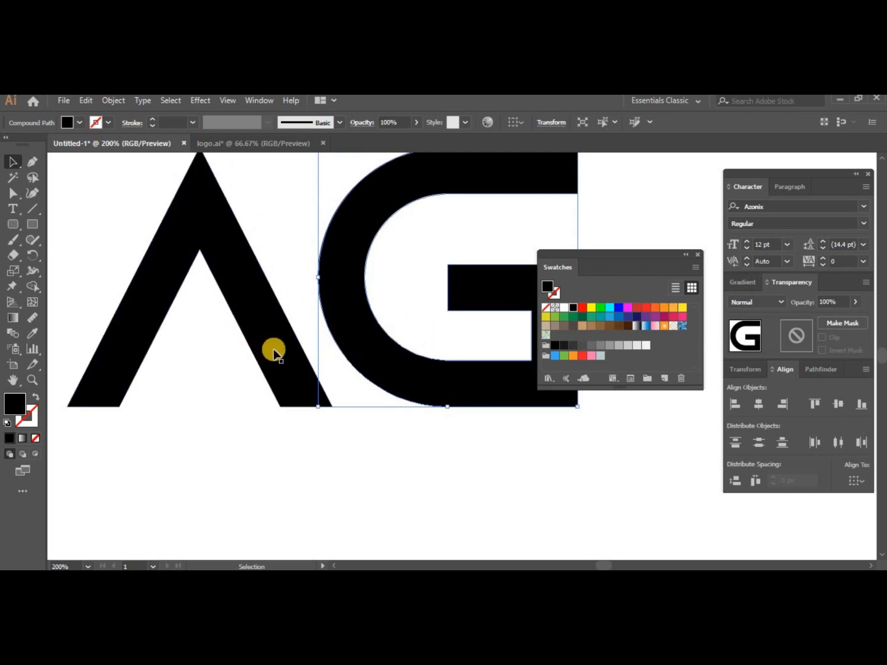
pyautogui.moveTo(274, 350); pyautogui.dragTo(364, 349)
pyautogui.scroll(6, 366, 311)
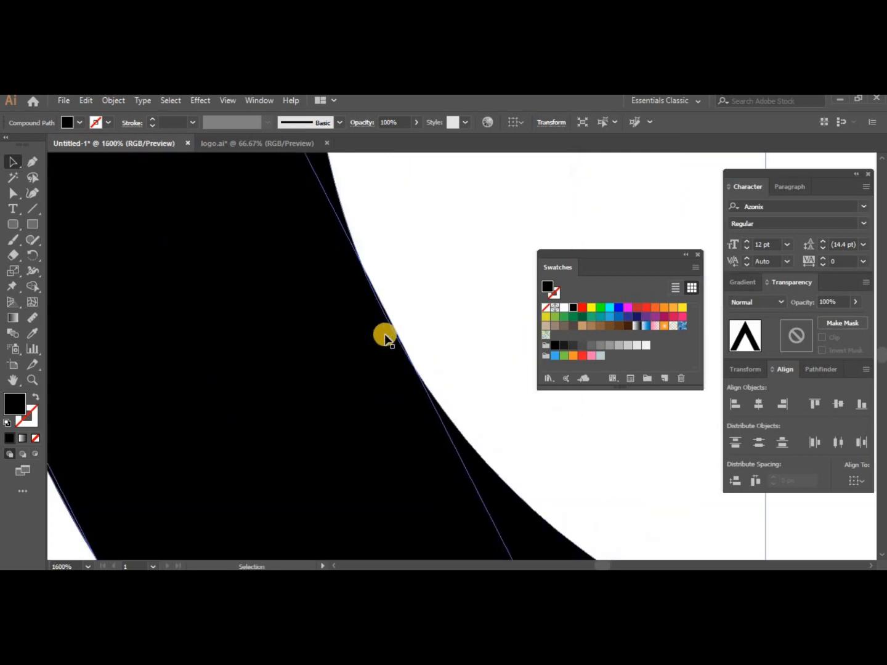
pyautogui.scroll(-7, 357, 321)
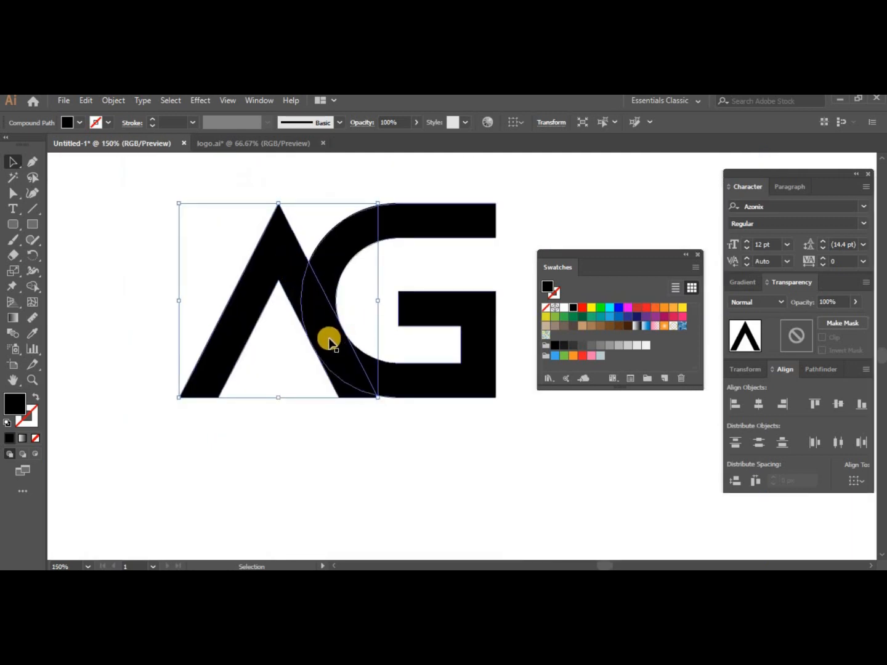
# - Merge the overlap of the A and G with the G's lower part using the Shape Builder
pyautogui.moveTo(364, 313); pyautogui.dragTo(203, 407)
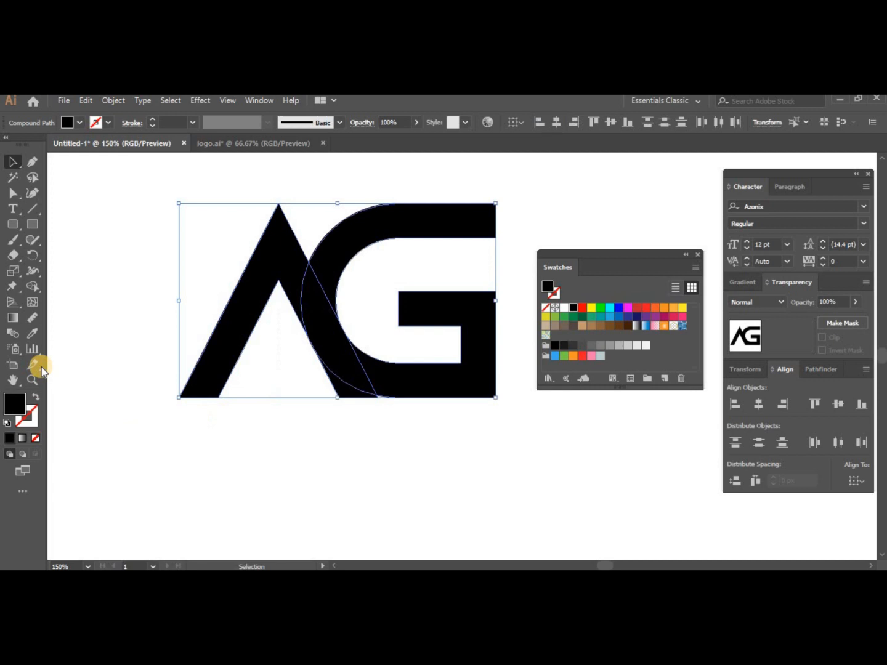
pyautogui.click(33, 286)
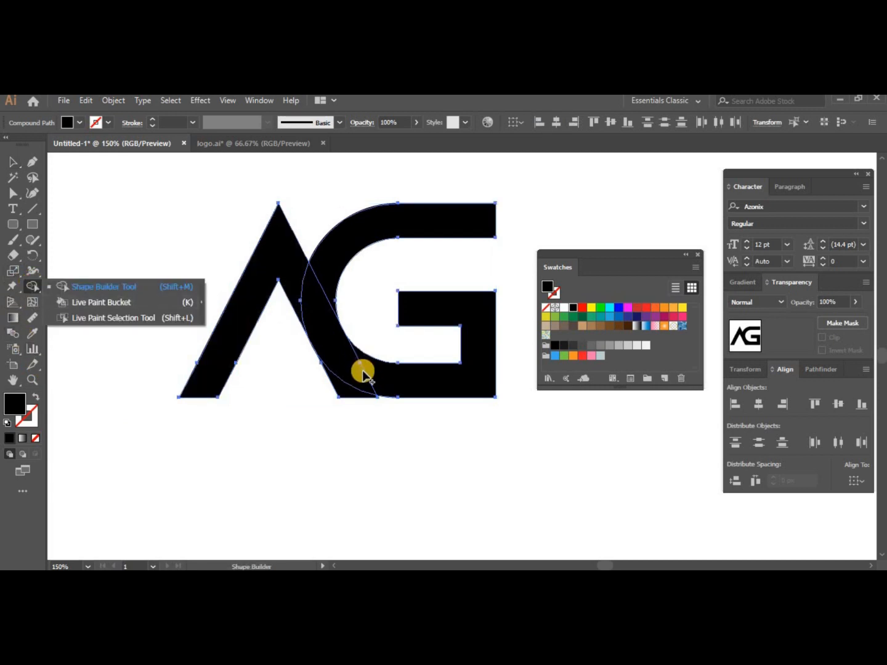
pyautogui.moveTo(342, 369)
pyautogui.mouseDown()
pyautogui.moveTo(413, 383)
pyautogui.moveTo(303, 345)
pyautogui.mouseUp()
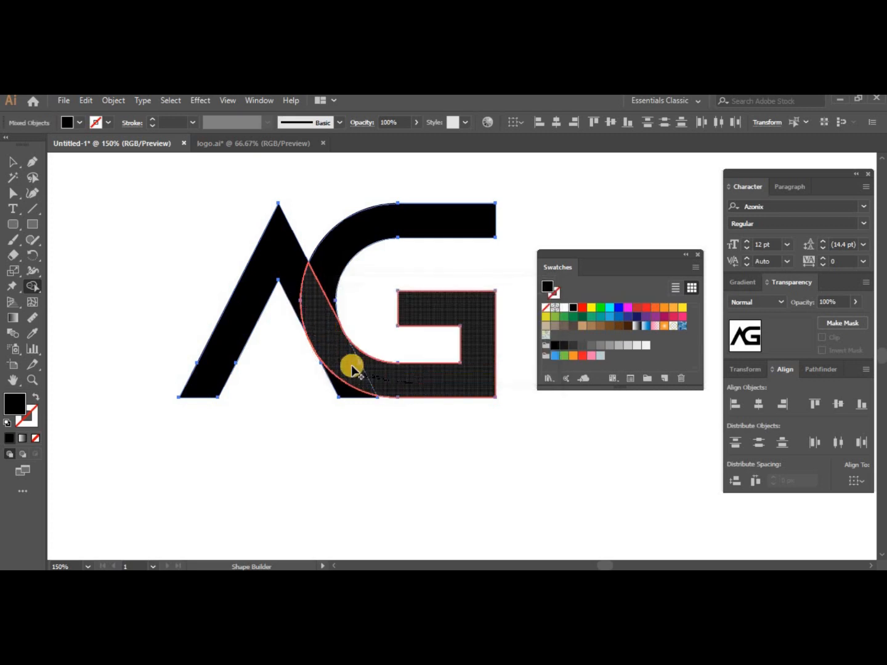
# - Separate the leftover corner of the A's leg below the G's curve and delete it
pyautogui.click(330, 392)
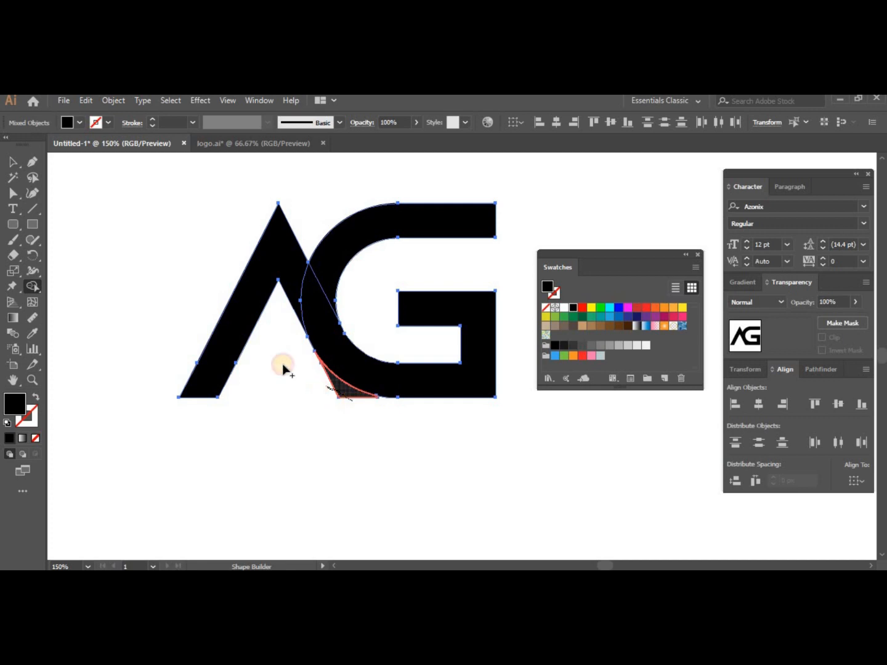
pyautogui.click(21, 190)
pyautogui.click(172, 219)
pyautogui.click(340, 388)
pyautogui.click(514, 425)
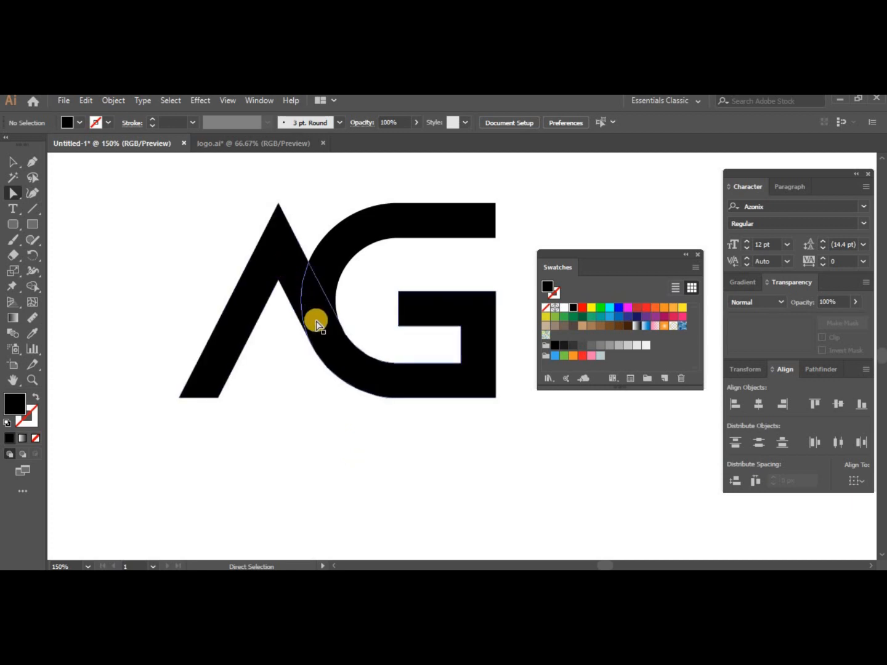
# - Give the merged lower G piece a 12 pt stroke and expand its fill and stroke into shapes
pyautogui.click(358, 373)
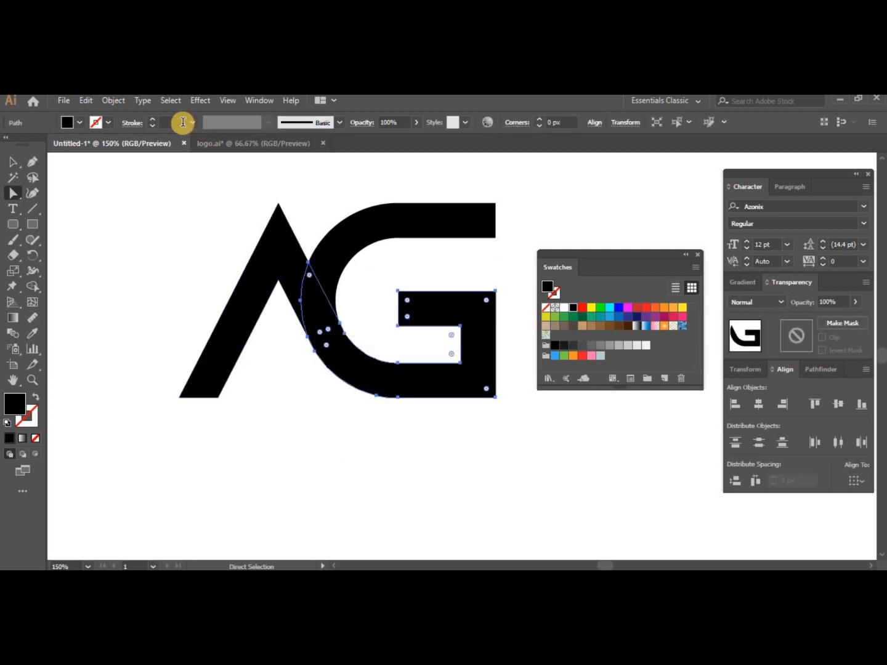
pyautogui.scroll(11, 175, 125)
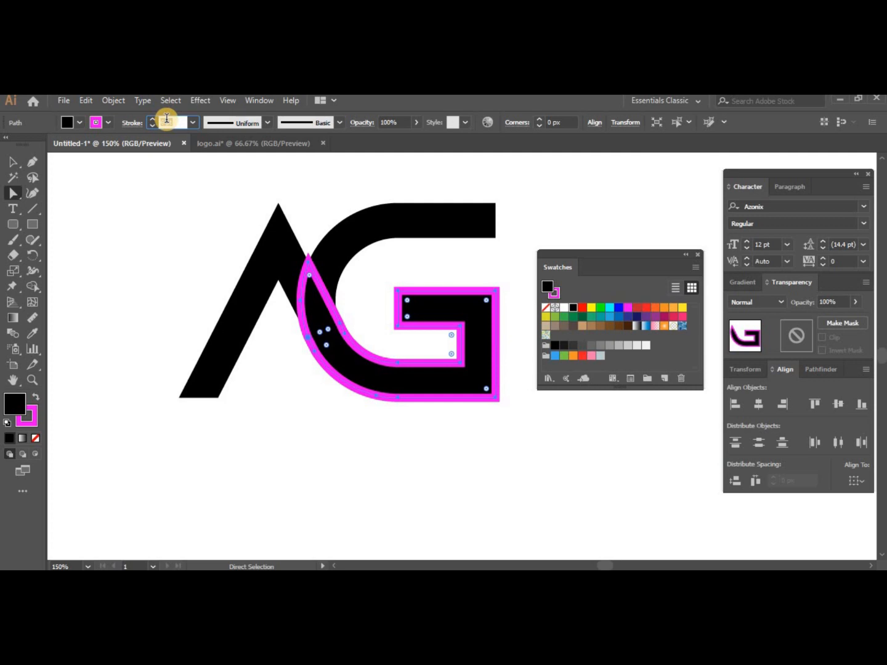
pyautogui.scroll(2, 166, 118)
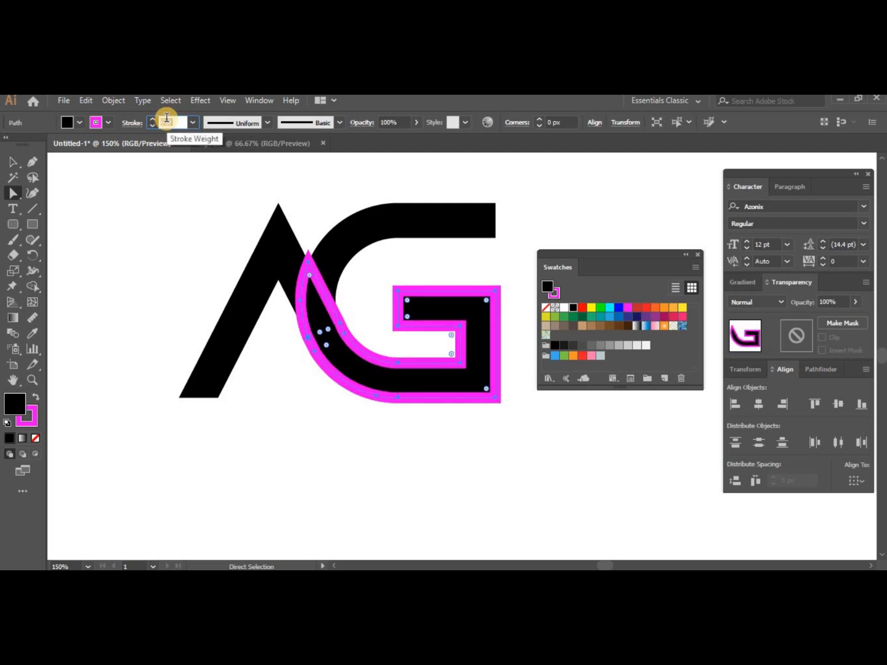
pyautogui.scroll(2, 176, 121)
pyautogui.click(114, 101)
pyautogui.click(197, 236)
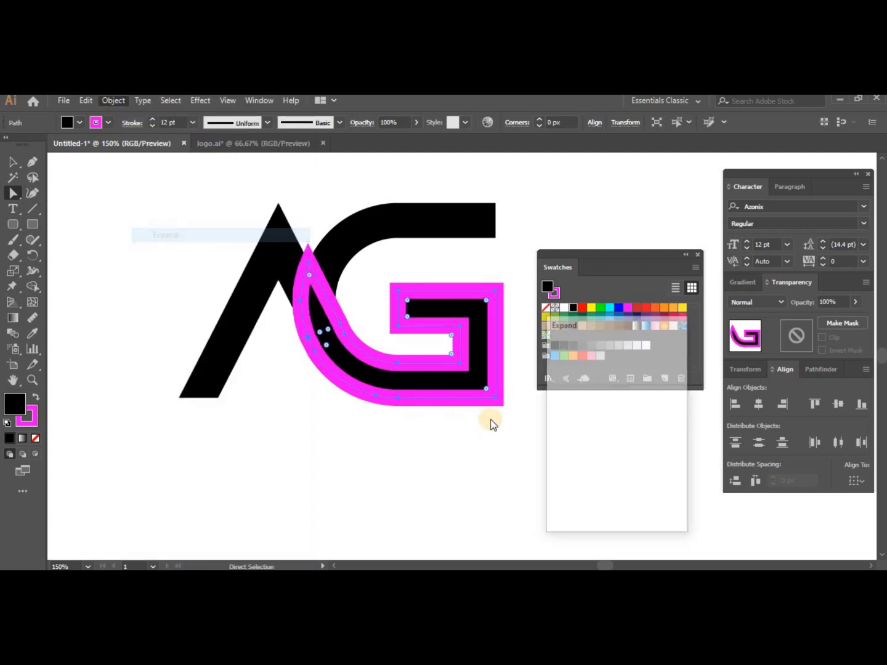
pyautogui.press('Return')
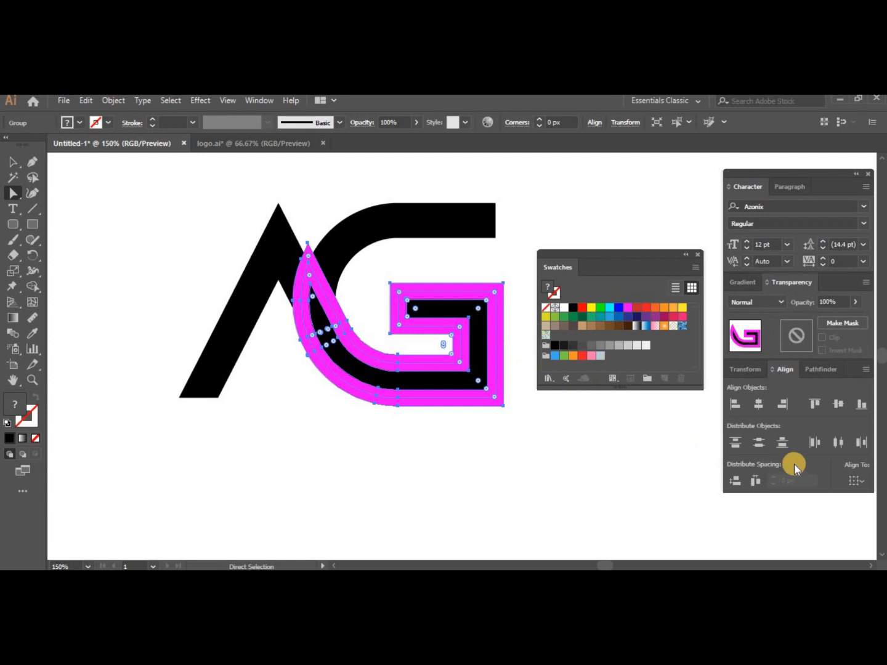
# - Unite the expanded shapes and combine their overlap with the upper G arm into the magenta shape using the Shape Builder
pyautogui.click(819, 370)
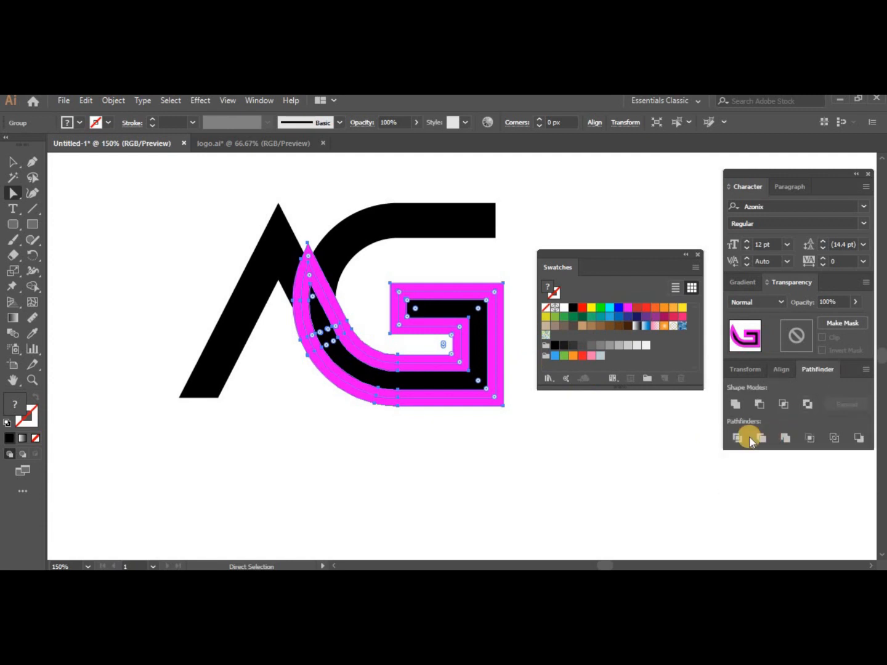
pyautogui.click(735, 404)
pyautogui.keyDown('shift'); pyautogui.click(346, 253); pyautogui.keyUp('shift')
pyautogui.click(31, 287)
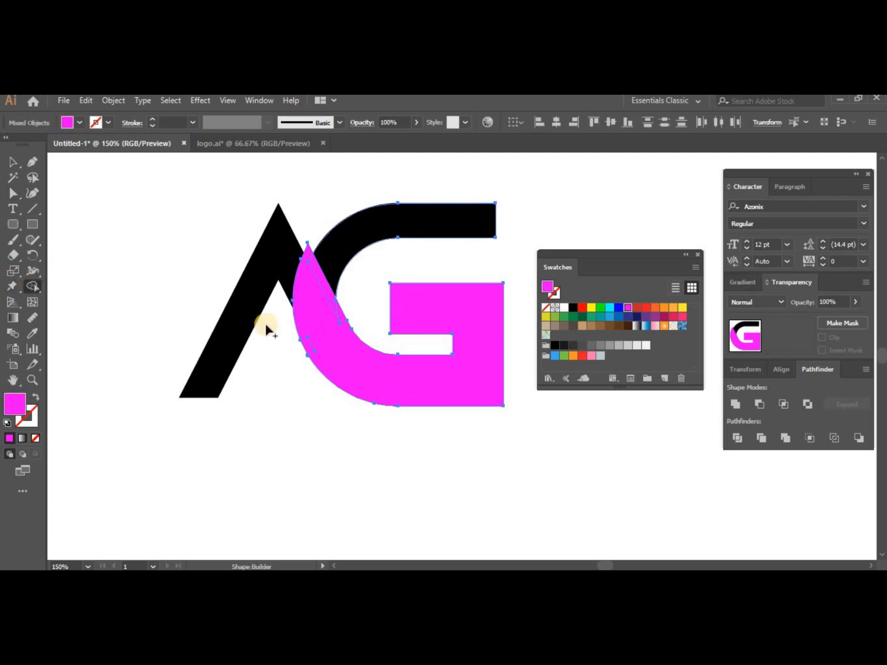
pyautogui.moveTo(325, 345); pyautogui.dragTo(327, 286)
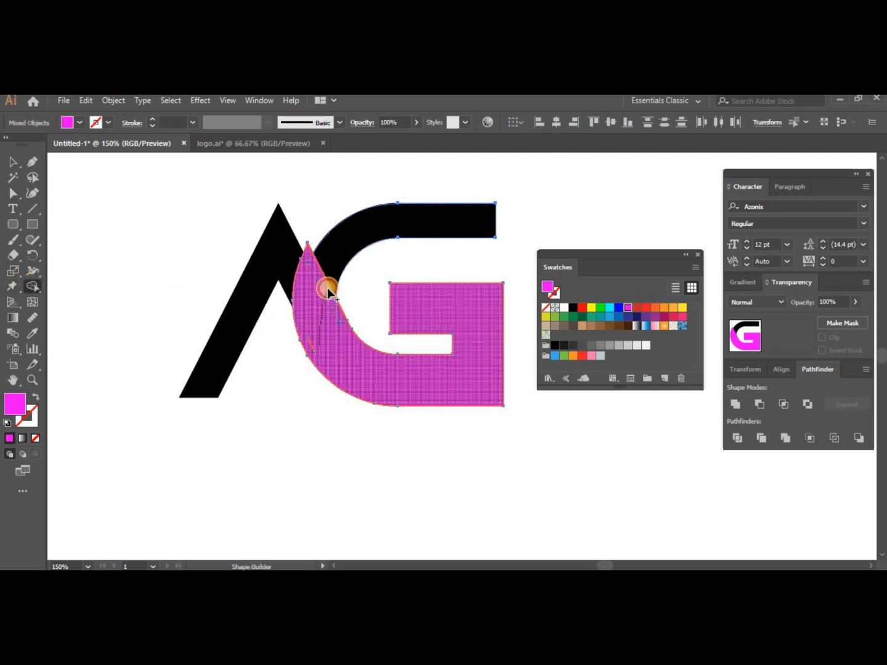
# - Delete the magenta shape and the leftover slivers at the tip of the A's cut leg
pyautogui.click(24, 192)
pyautogui.click(474, 323)
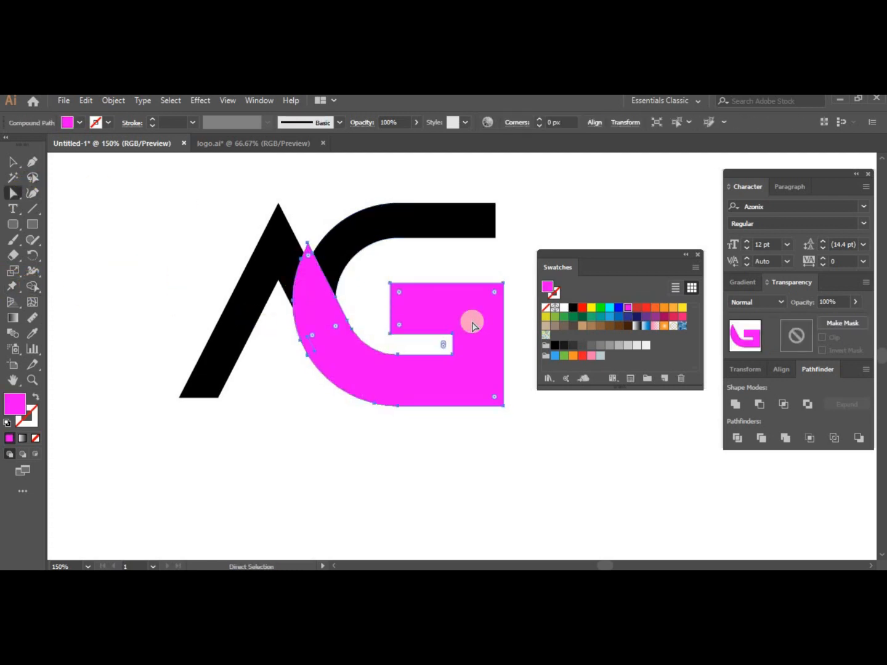
pyautogui.press('Delete')
pyautogui.moveTo(335, 340); pyautogui.dragTo(334, 341)
pyautogui.press('Delete')
pyautogui.click(315, 351)
pyautogui.press('Delete')
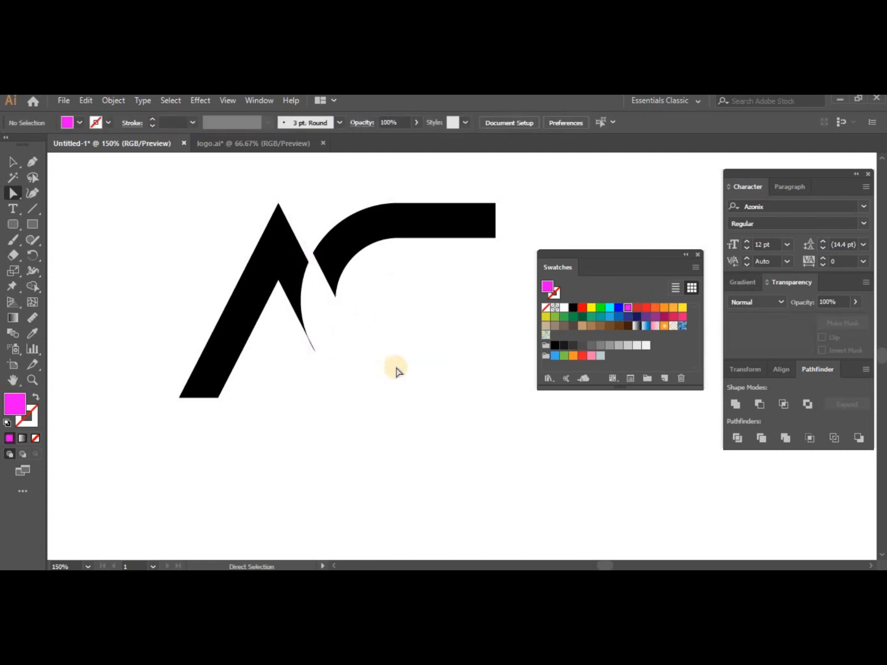
pyautogui.click(308, 356)
pyautogui.press('Delete')
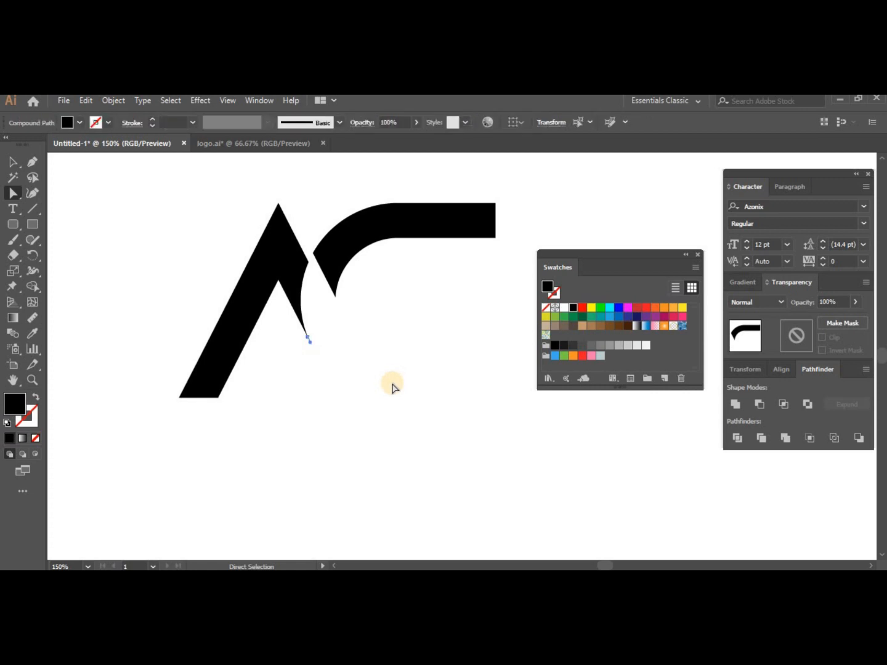
# - Put the original black lower G piece back in place between the A and the trimmed upper arm
pyautogui.click(388, 381)
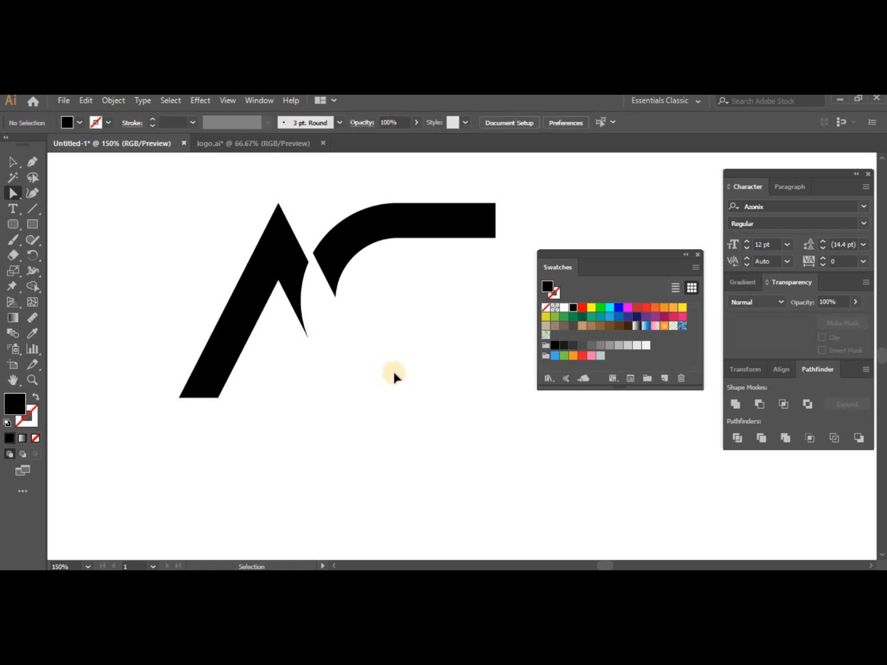
pyautogui.hotkey('ctrl', 'z')
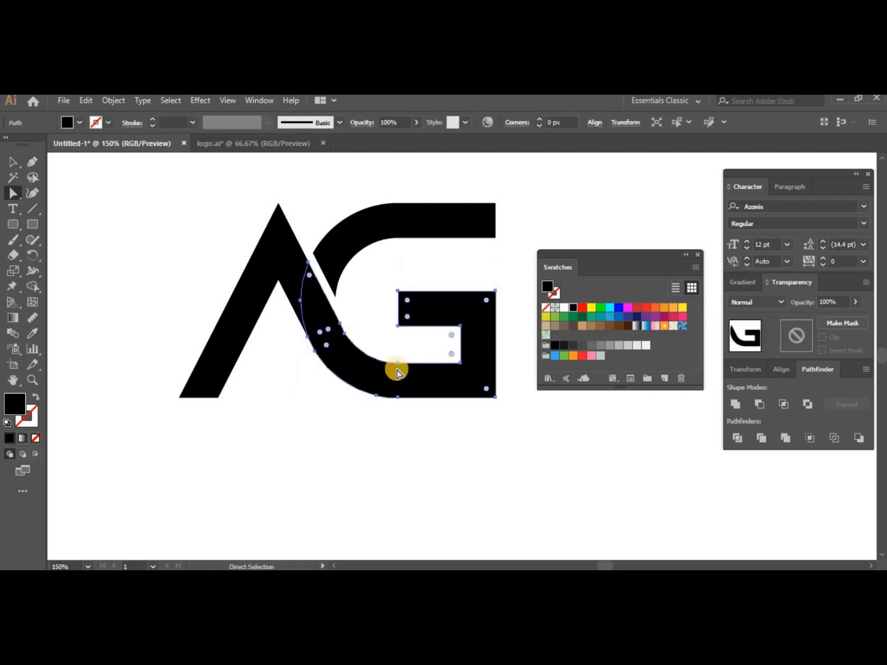
pyautogui.click(388, 320)
# - Move the finished side-by-side AG monogram off the artboard, onto the pasteboard below the first logo
pyautogui.scroll(-3, 285, 303)
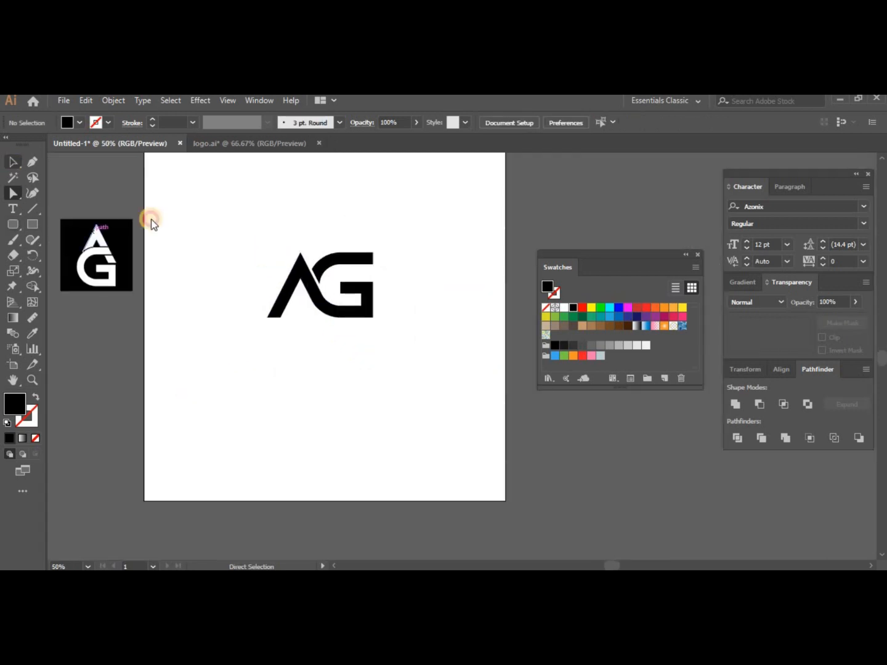
pyautogui.press('v')
pyautogui.moveTo(267, 337); pyautogui.dragTo(398, 245)
pyautogui.moveTo(368, 306); pyautogui.dragTo(134, 364)
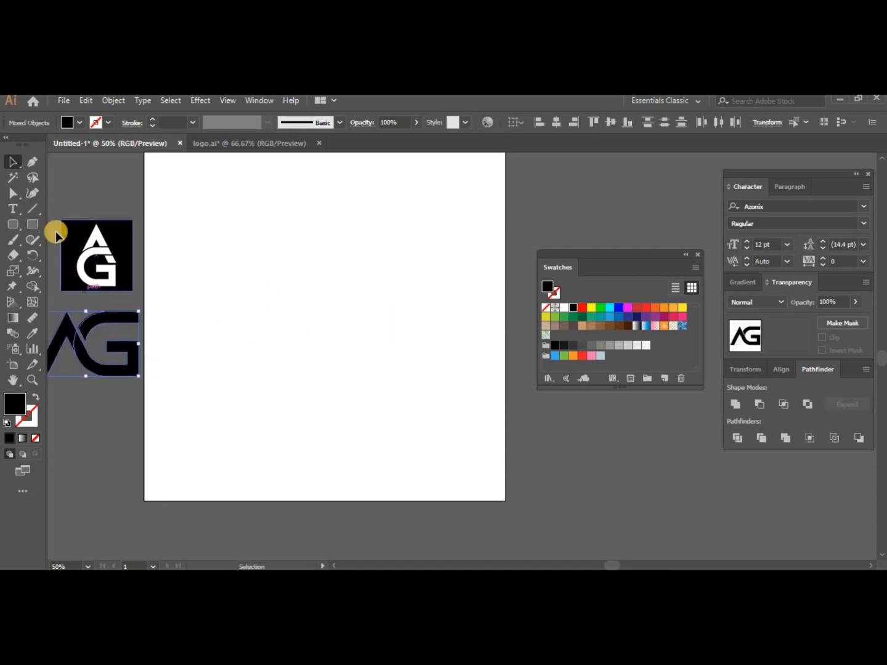
# - Draw a black square in the artboard's upper middle and rotate it 45° into a diamond
pyautogui.click(32, 224)
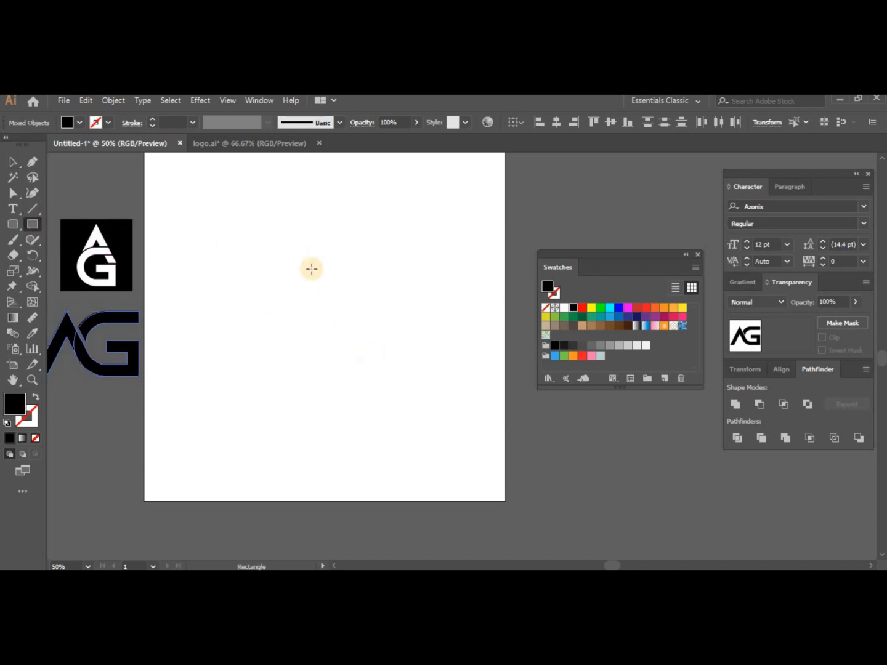
pyautogui.moveTo(313, 267); pyautogui.dragTo(358, 330)
pyautogui.click(12, 162)
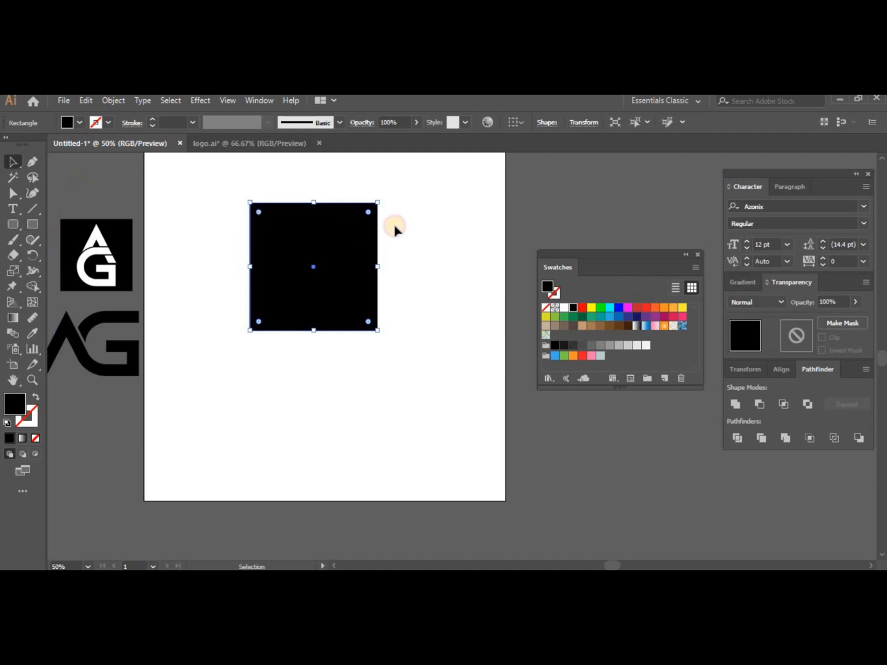
pyautogui.moveTo(379, 199); pyautogui.dragTo(496, 287)
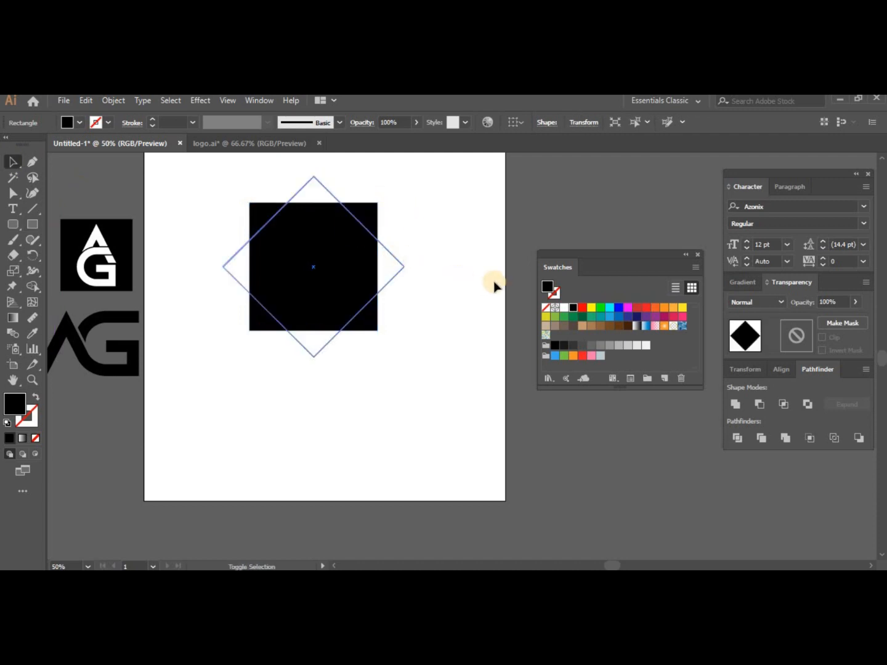
# - Remove the diamond's fill and give it a 37 pt stroke
pyautogui.click(72, 126)
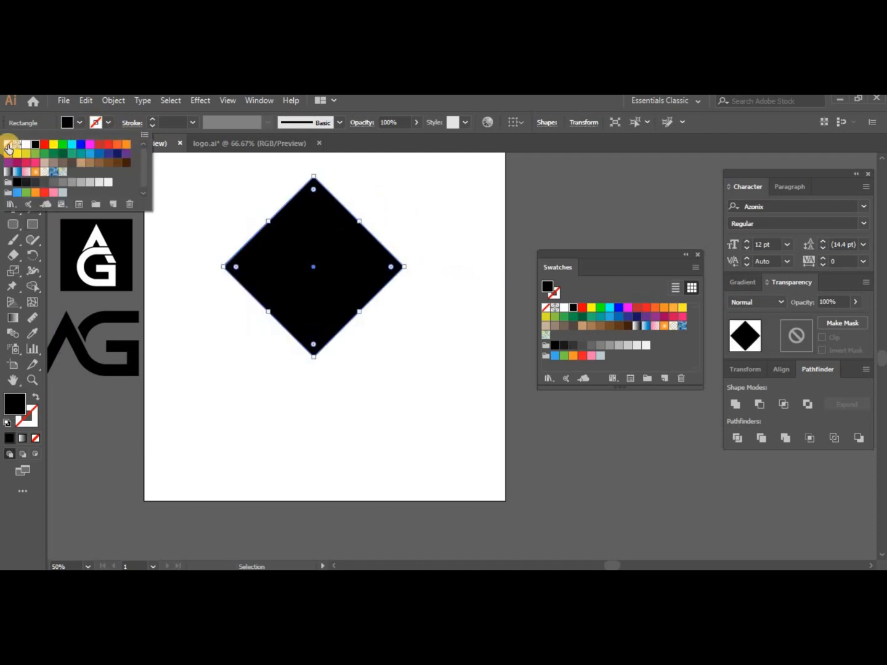
pyautogui.click(8, 147)
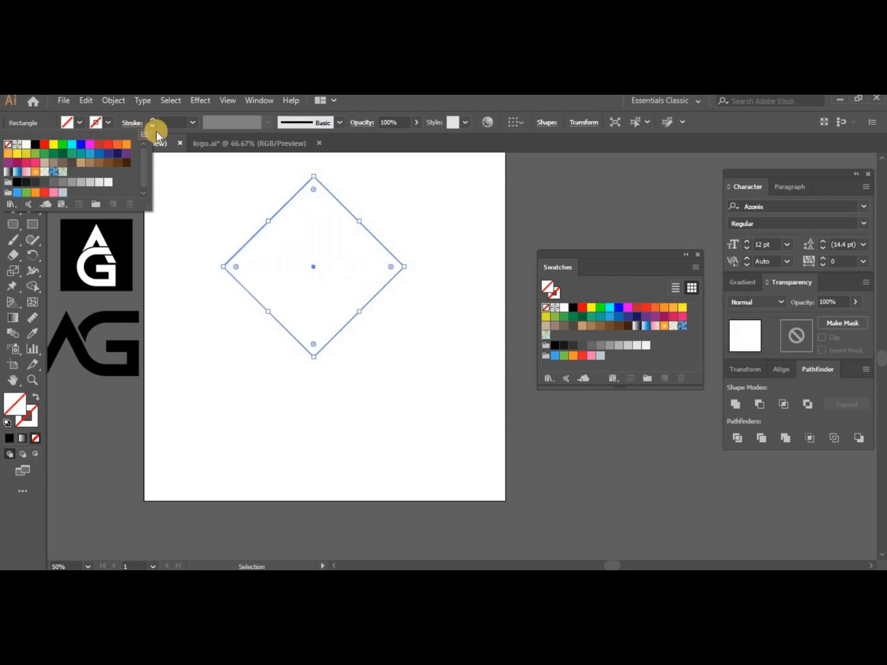
pyautogui.click(192, 126)
pyautogui.scroll(20, 180, 122)
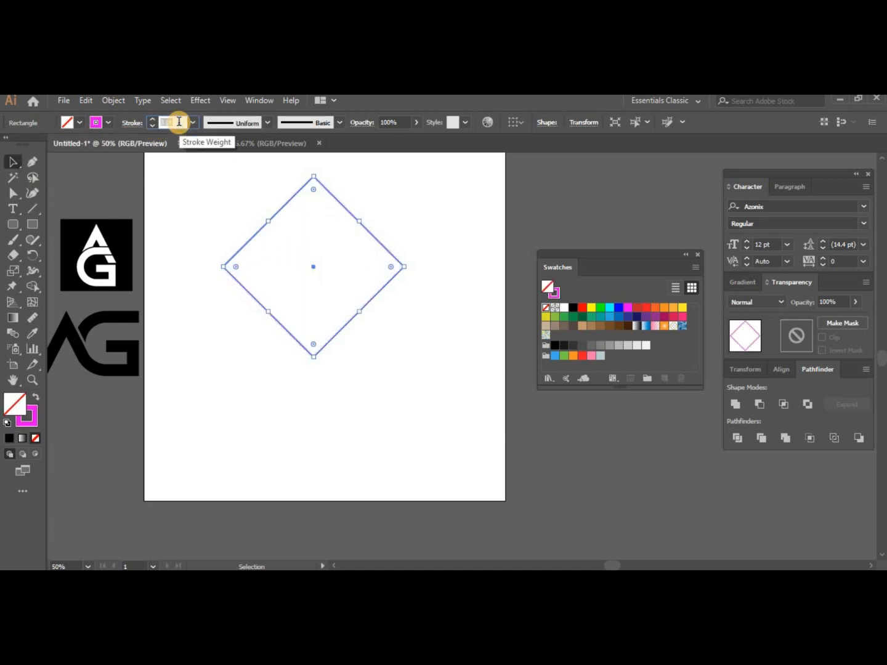
pyautogui.scroll(10, 179, 122)
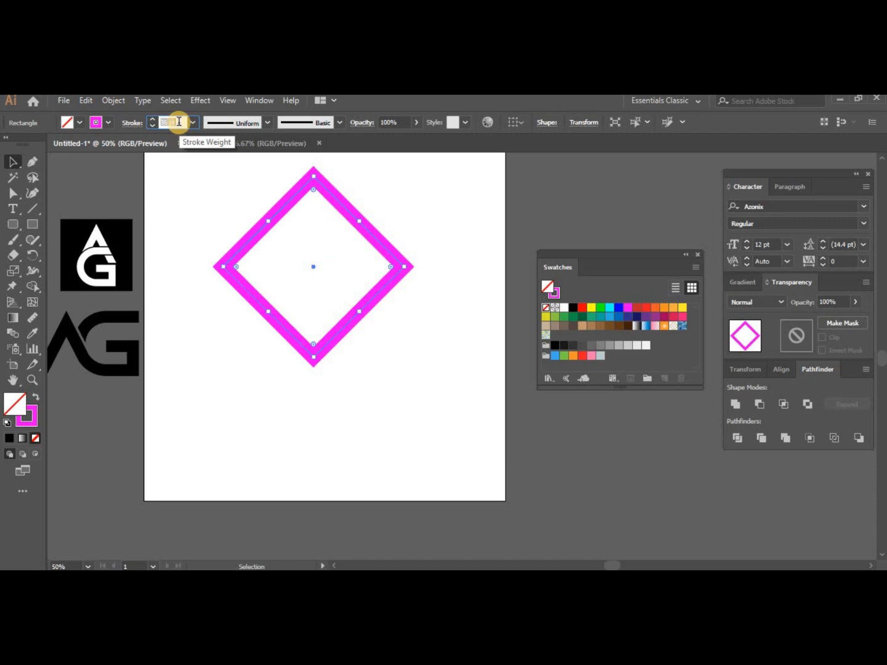
pyautogui.scroll(5, 179, 122)
pyautogui.scroll(-4, 179, 122)
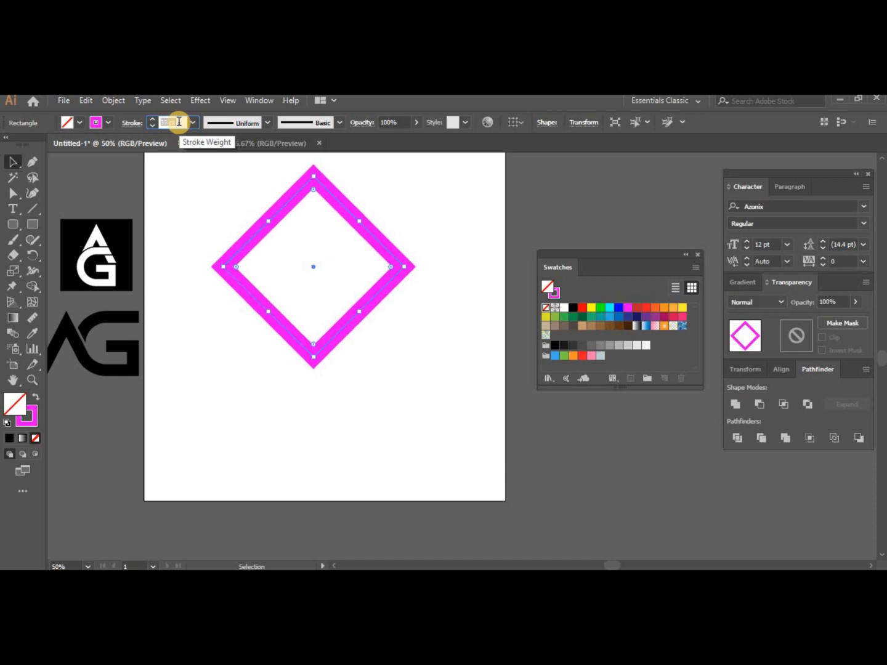
pyautogui.click(234, 213)
# - Draw a vertical 37 pt line from the artboard's top edge through the diamond to below it
pyautogui.click(35, 205)
pyautogui.scroll(3, 312, 263)
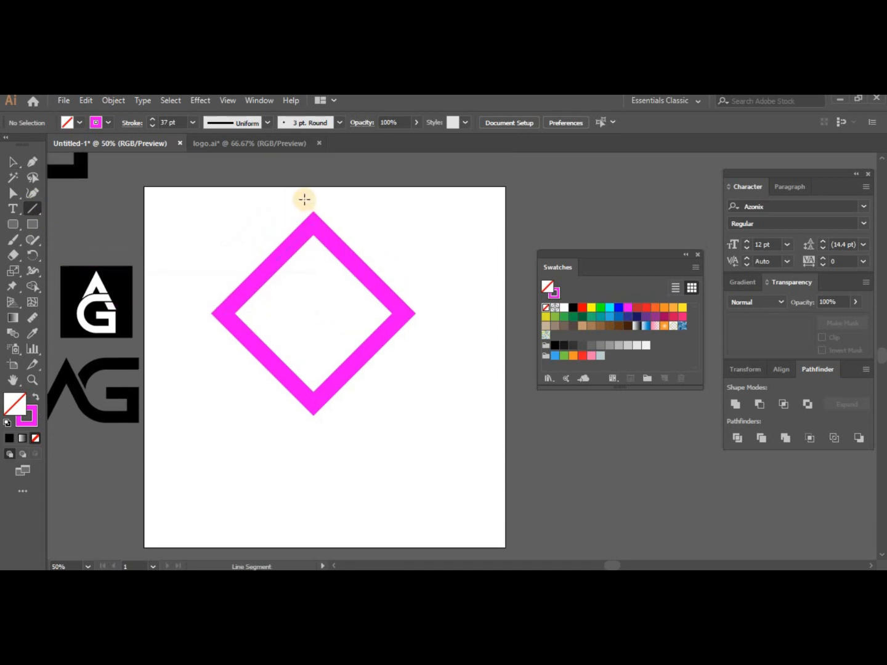
pyautogui.moveTo(297, 186)
pyautogui.mouseDown()
pyautogui.moveTo(284, 446)
pyautogui.moveTo(291, 467)
pyautogui.mouseUp()
# - Duplicate the vertical line beside itself with a narrow gap and group the two lines
pyautogui.click(12, 162)
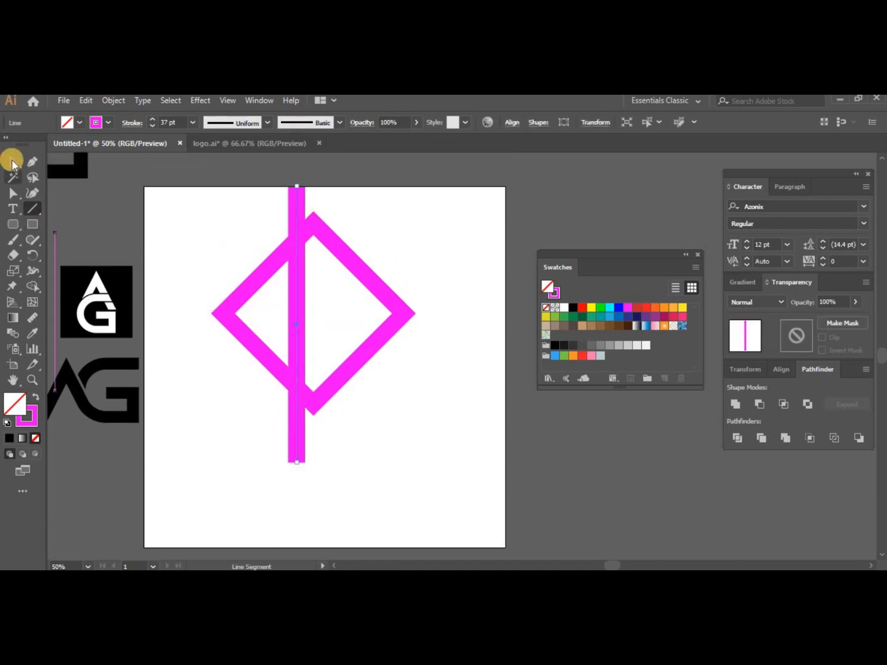
pyautogui.click(294, 203)
pyautogui.moveTo(296, 206); pyautogui.dragTo(433, 242)
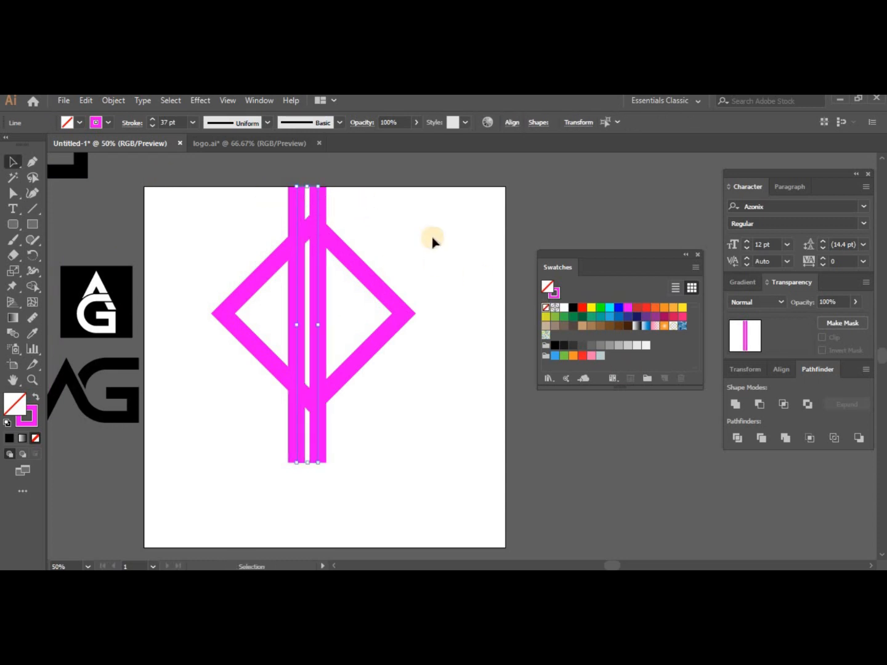
pyautogui.hotkey('ctrl', 'g')
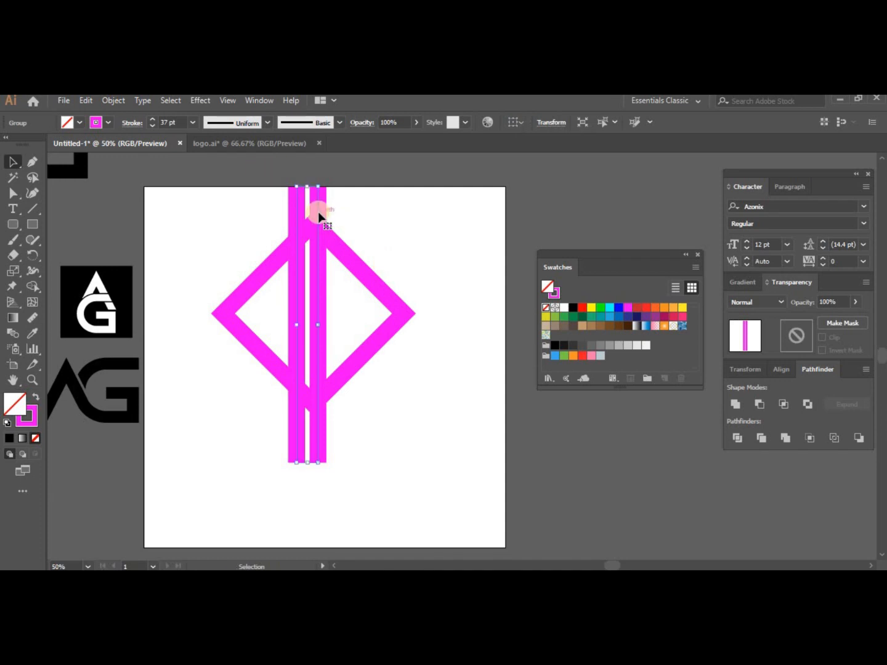
# - Align the line group and the diamond to each other's horizontal and vertical centres
pyautogui.moveTo(259, 379); pyautogui.dragTo(258, 409)
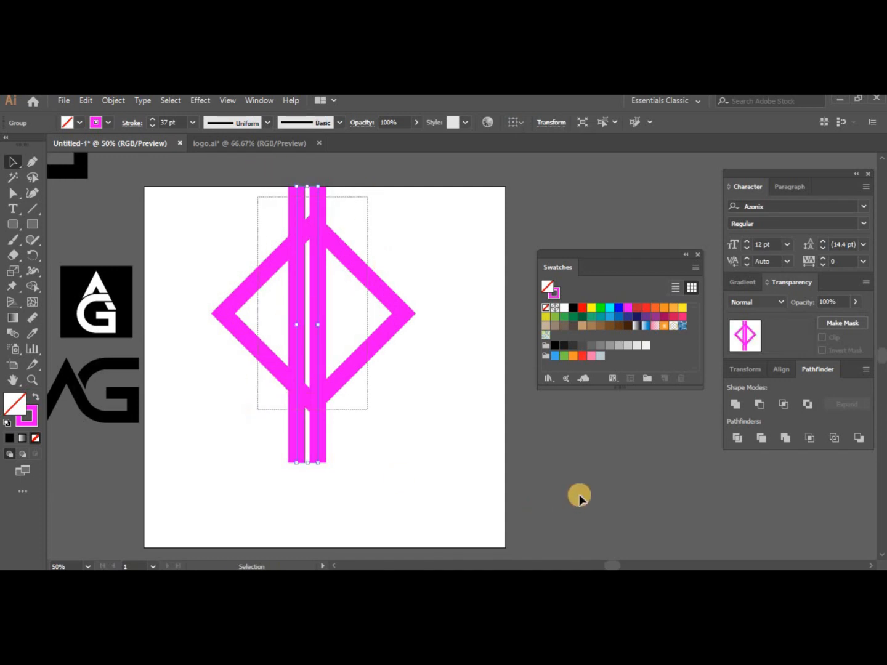
pyautogui.click(782, 371)
pyautogui.click(756, 405)
pyautogui.click(830, 405)
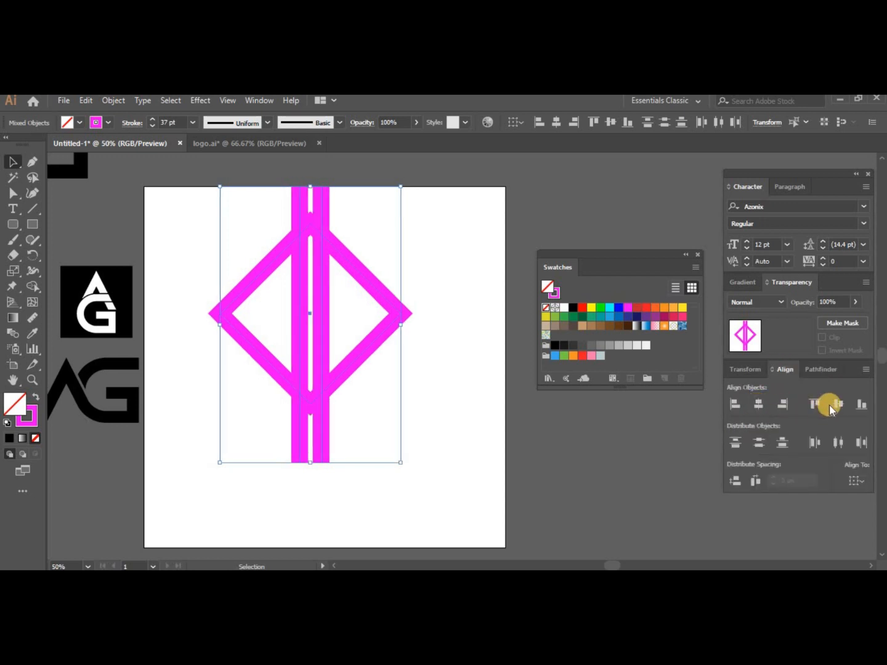
pyautogui.click(403, 246)
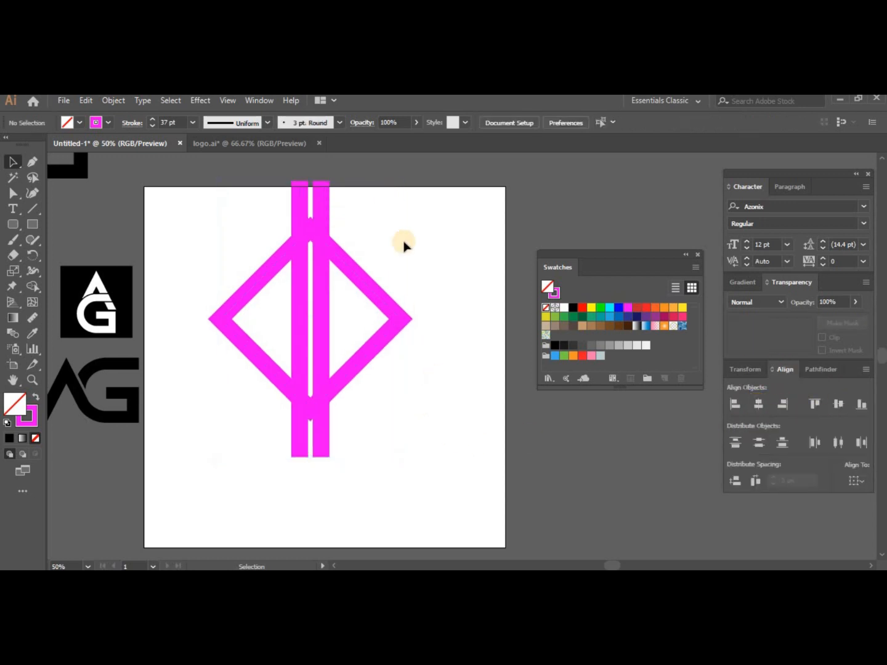
# - Expand the diamond and the two vertical lines into filled shapes and move them down inside the artboard
pyautogui.moveTo(285, 352); pyautogui.dragTo(234, 435)
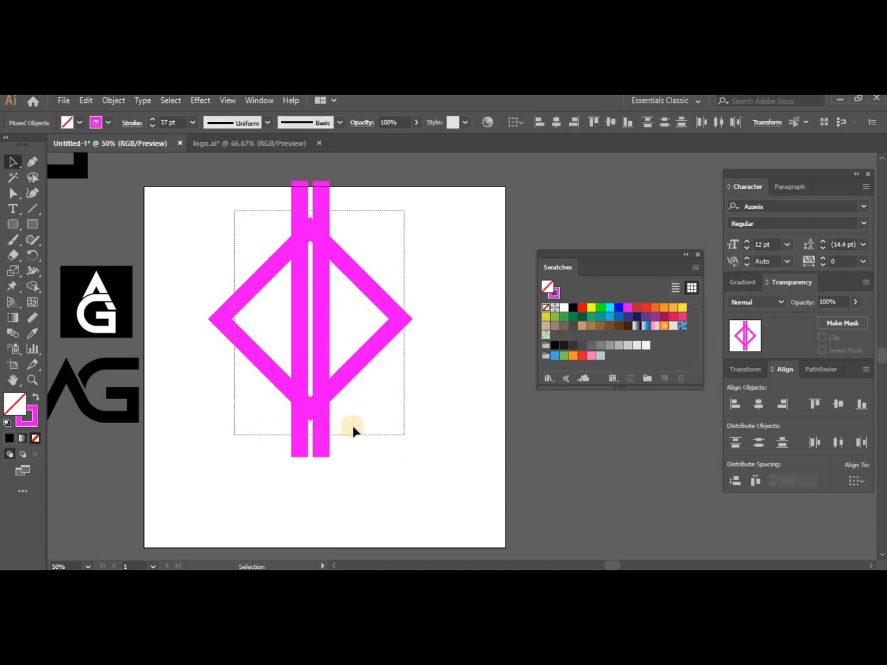
pyautogui.click(114, 100)
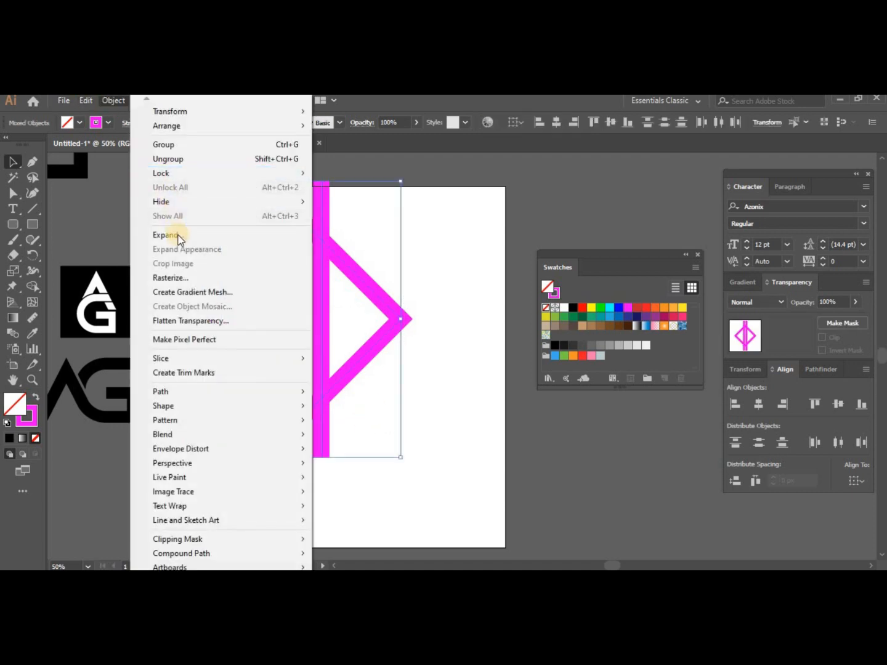
pyautogui.click(175, 234)
pyautogui.click(602, 506)
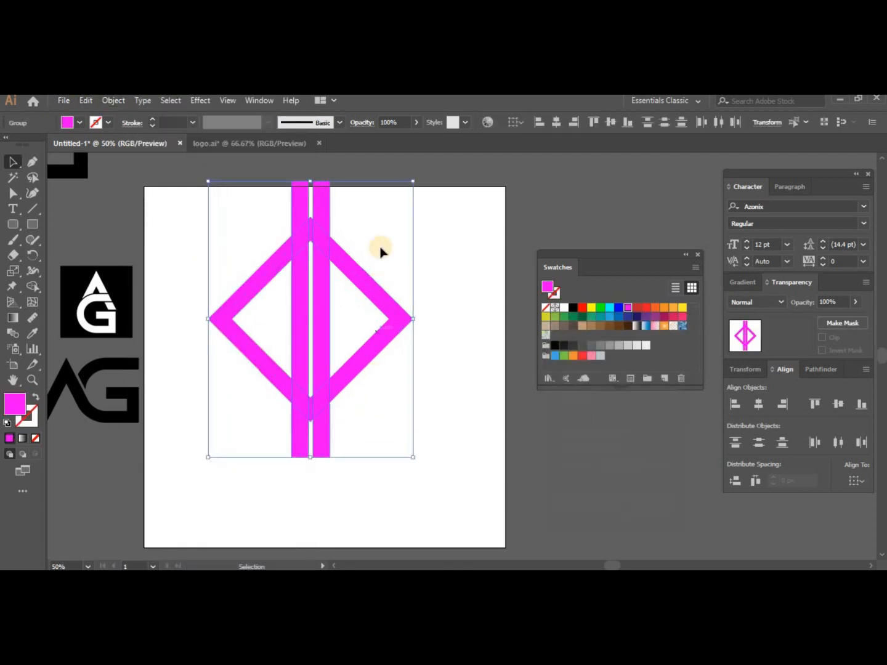
pyautogui.moveTo(319, 294); pyautogui.dragTo(324, 333)
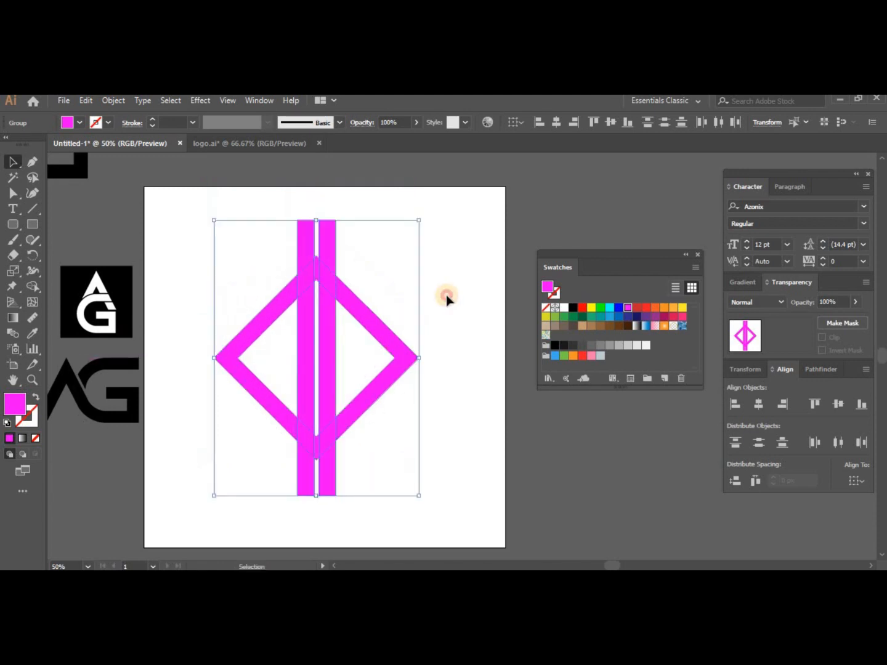
pyautogui.click(418, 408)
pyautogui.scroll(1, 337, 329)
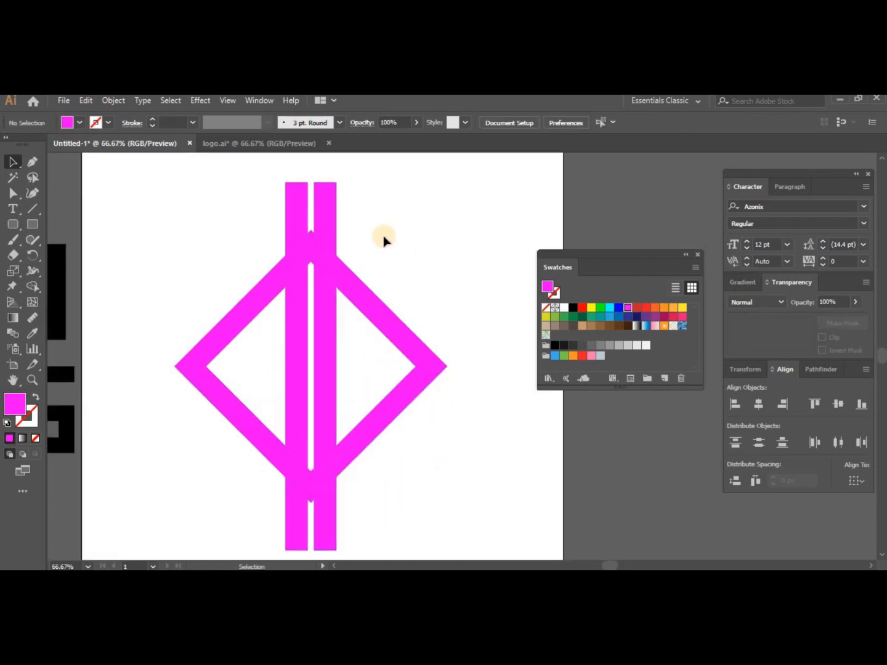
# - Use the Shape Builder to merge the overlapping pieces of the two vertical bars with the diamond's arms
pyautogui.moveTo(309, 306); pyautogui.dragTo(226, 443)
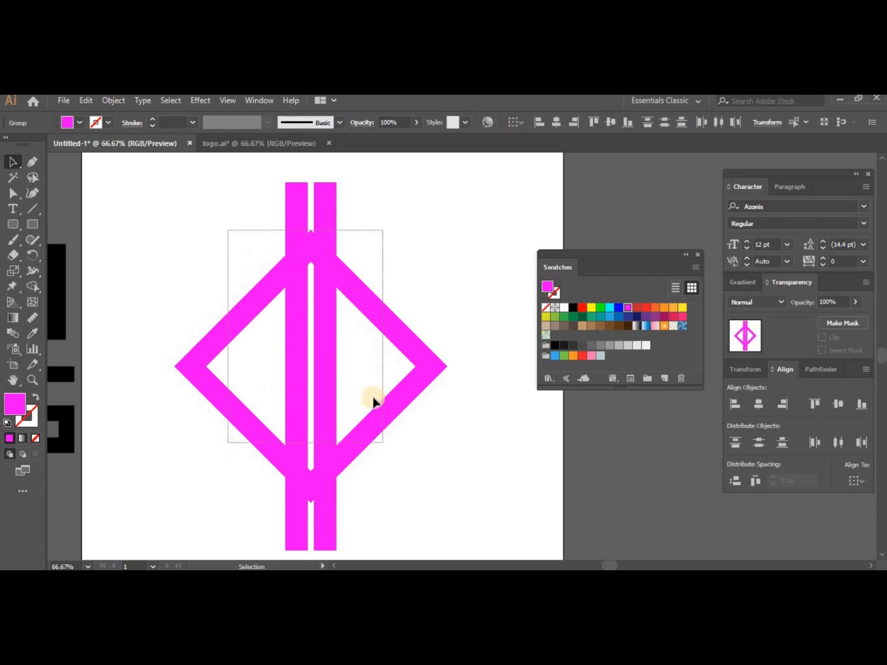
pyautogui.click(31, 287)
pyautogui.scroll(2, 301, 266)
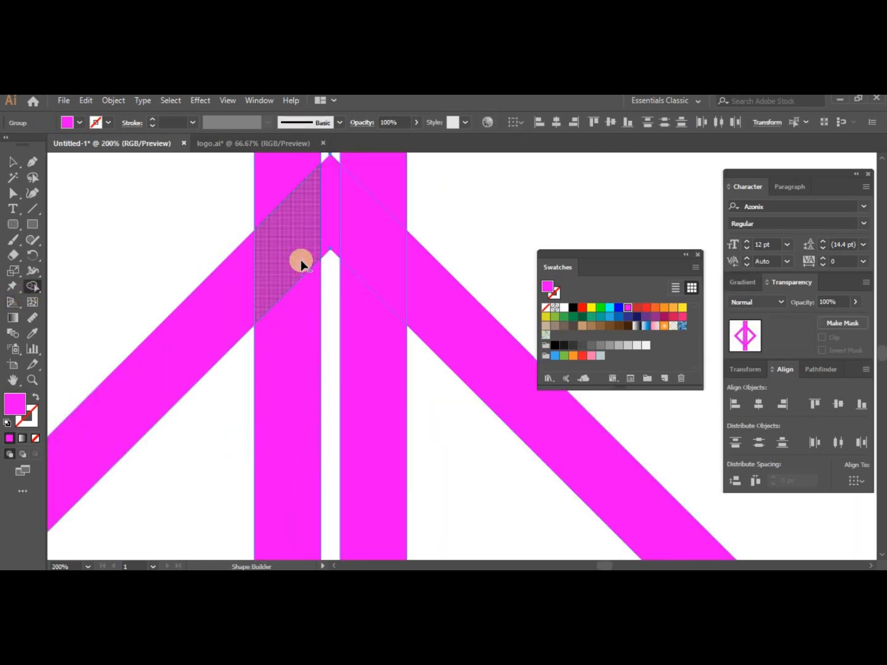
pyautogui.scroll(-1, 301, 258)
pyautogui.scroll(-1, 288, 243)
pyautogui.moveTo(292, 246)
pyautogui.mouseDown()
pyautogui.moveTo(269, 261)
pyautogui.moveTo(287, 269)
pyautogui.mouseUp()
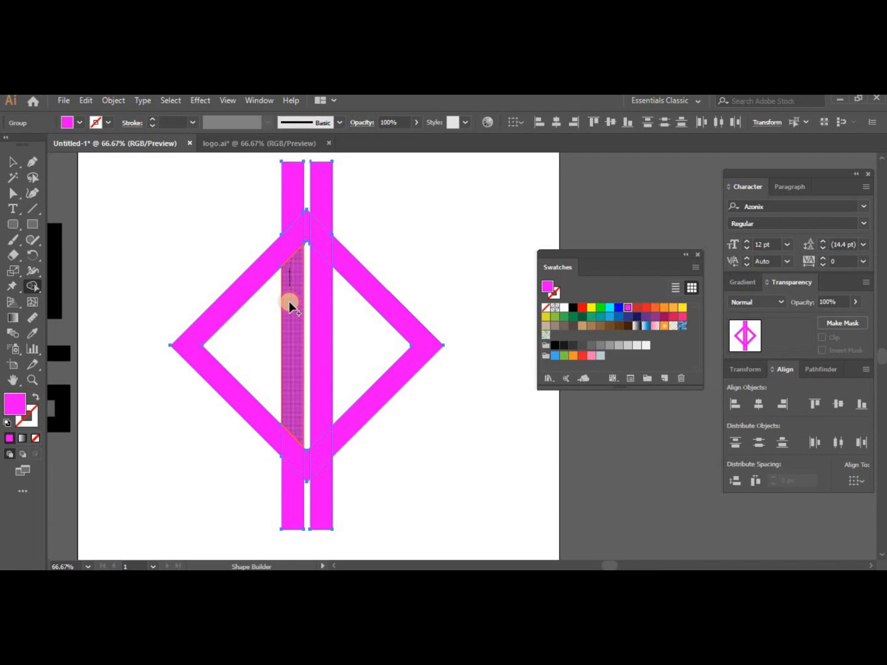
pyautogui.moveTo(290, 320)
pyautogui.mouseDown()
pyautogui.moveTo(291, 480)
pyautogui.moveTo(292, 459)
pyautogui.moveTo(277, 447)
pyautogui.moveTo(340, 372)
pyautogui.moveTo(319, 245)
pyautogui.mouseUp()
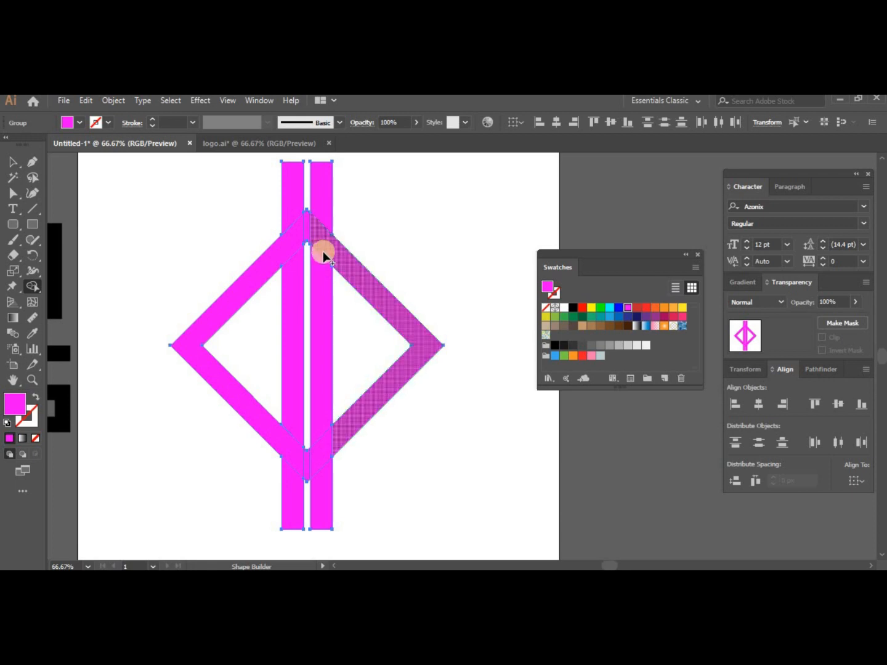
pyautogui.moveTo(318, 330); pyautogui.dragTo(317, 376)
pyautogui.moveTo(319, 468); pyautogui.dragTo(341, 431)
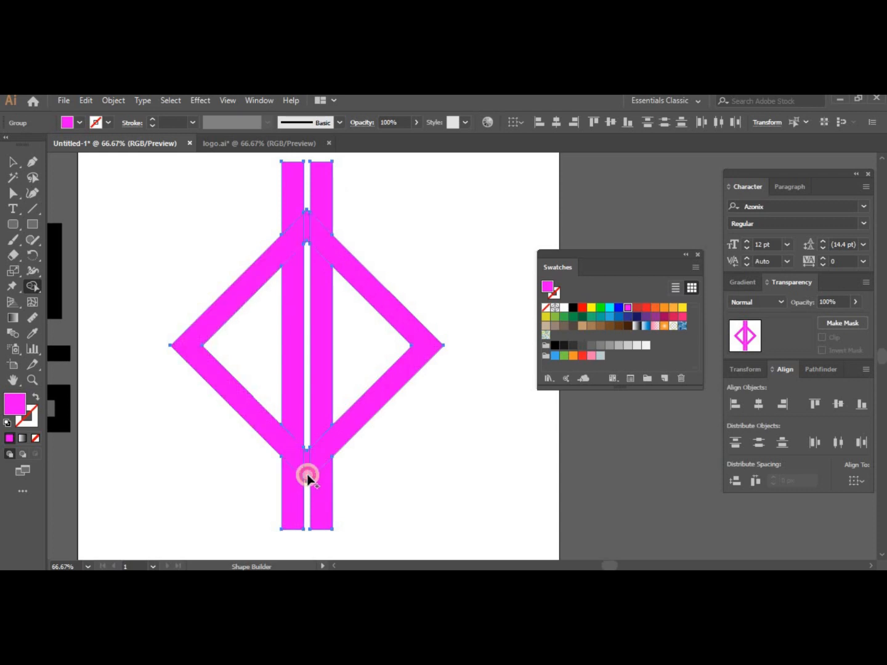
# - Delete the parts of the vertical bars that stick out above and below the diamond
pyautogui.click(19, 199)
pyautogui.moveTo(402, 159); pyautogui.dragTo(199, 237)
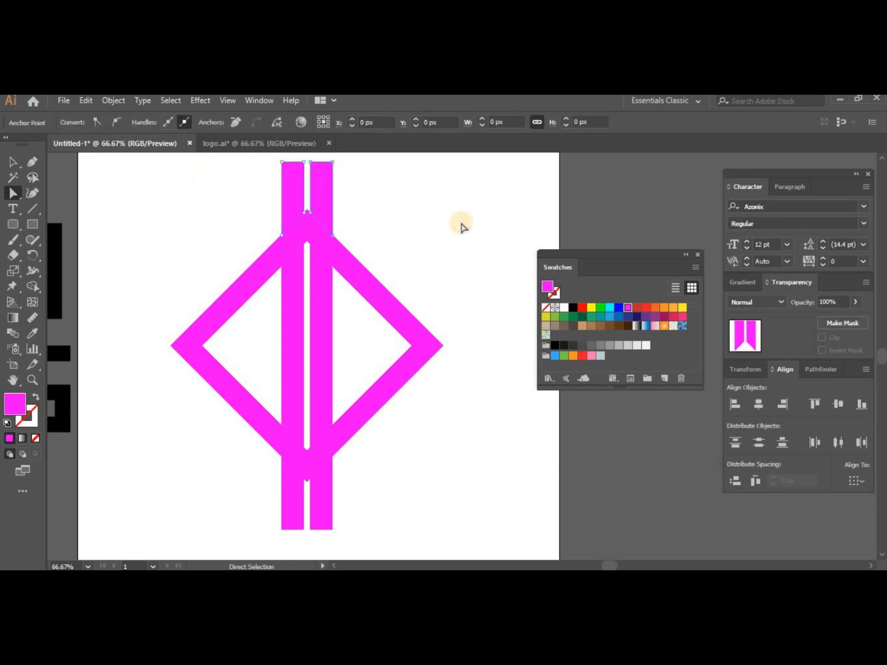
pyautogui.press('Delete')
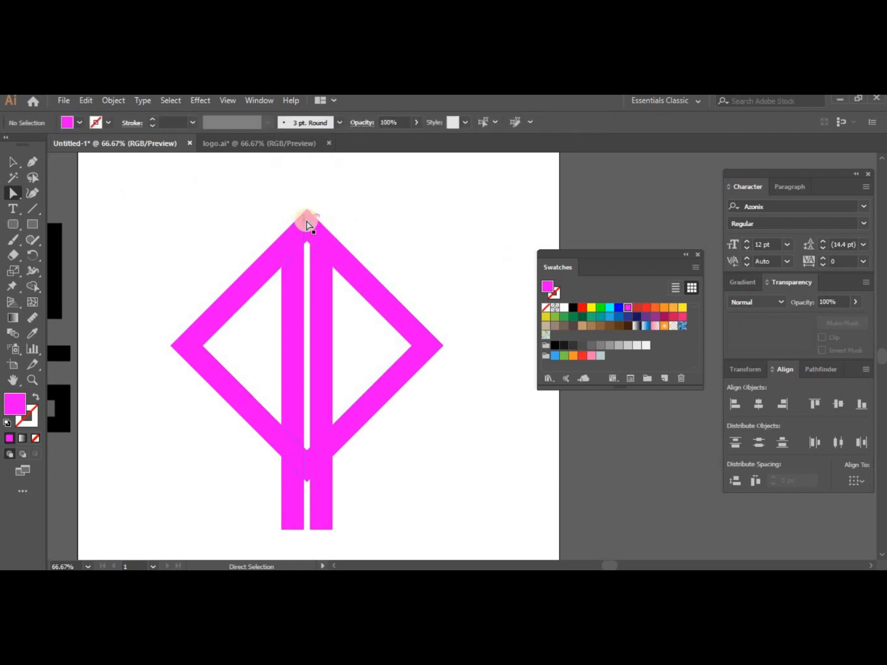
pyautogui.moveTo(339, 507); pyautogui.dragTo(276, 524)
pyautogui.press('Delete')
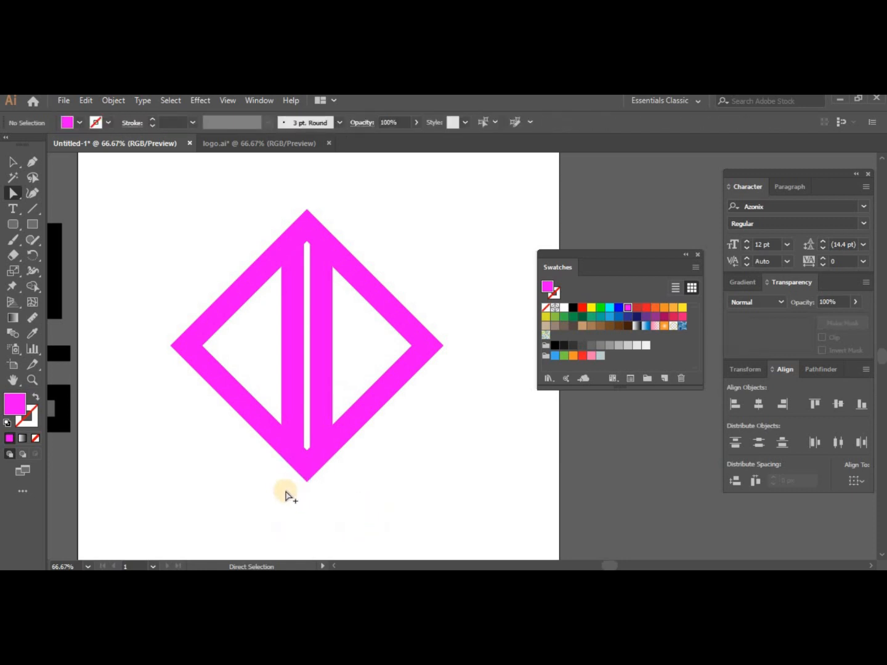
# - Delete the narrow connecting pieces at the diamond's lower and upper tips to split it into two halves
pyautogui.scroll(4, 286, 495)
pyautogui.click(391, 373)
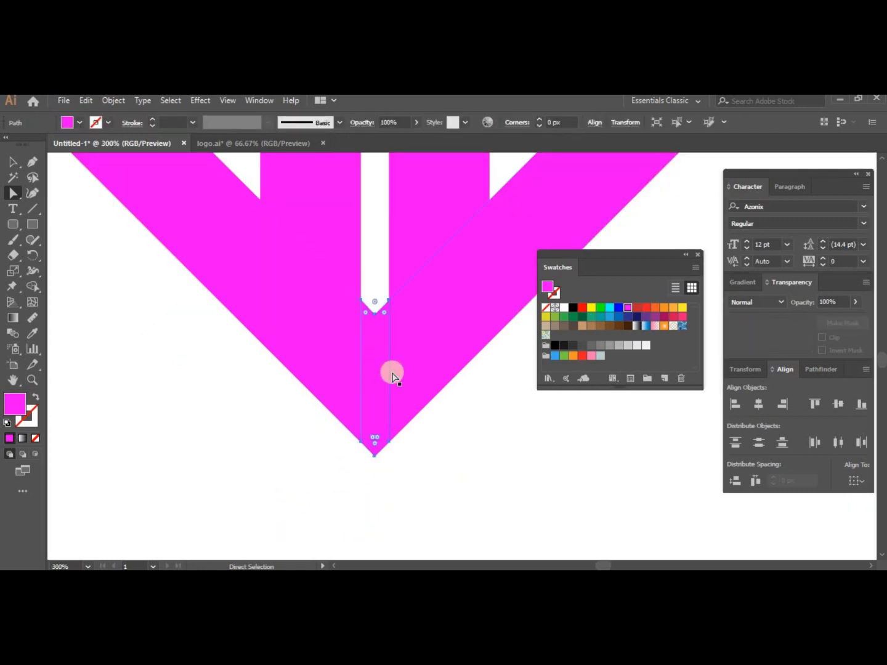
pyautogui.press('Delete')
pyautogui.scroll(-3, 287, 362)
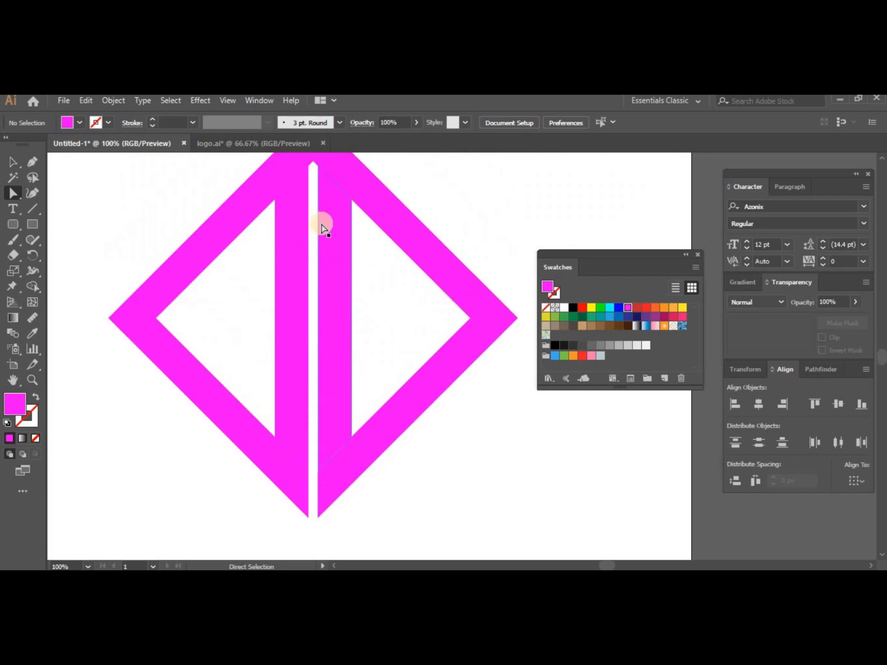
pyautogui.scroll(1, 314, 177)
pyautogui.click(314, 170)
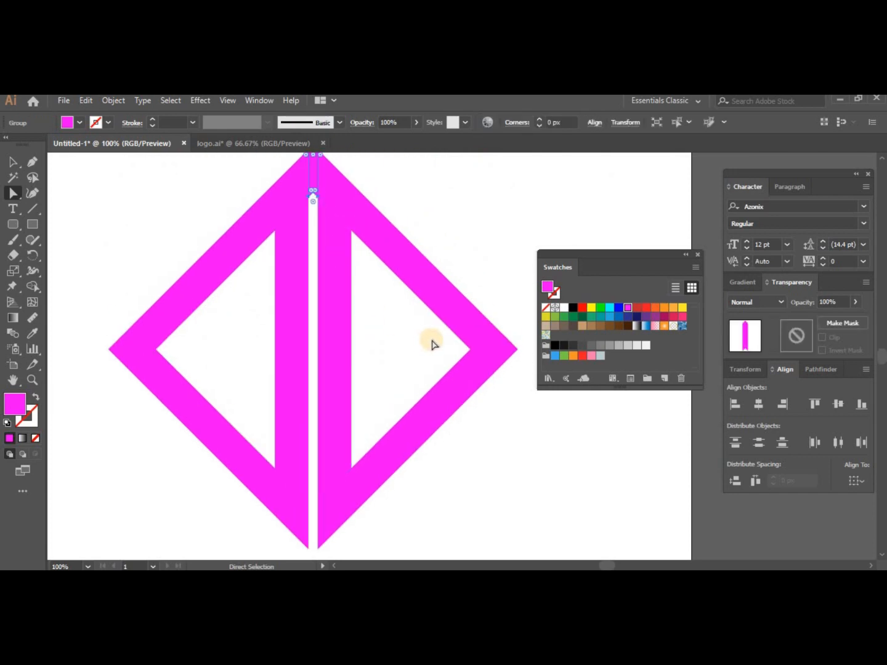
pyautogui.click(431, 345)
pyautogui.scroll(-1, 349, 388)
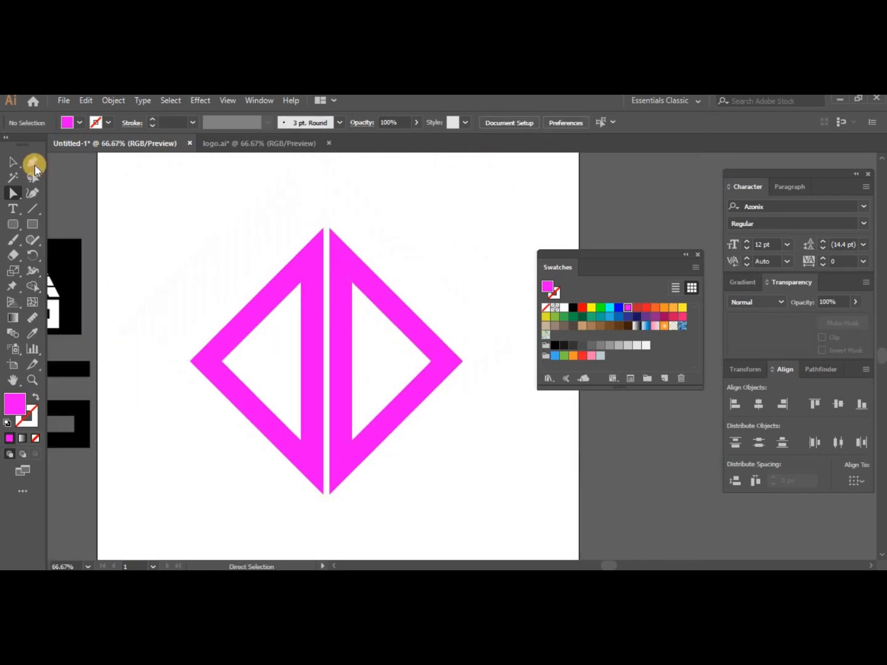
# - Ungroup the diamond artwork into its two halves and ungroup the left half into separate pieces
pyautogui.click(13, 162)
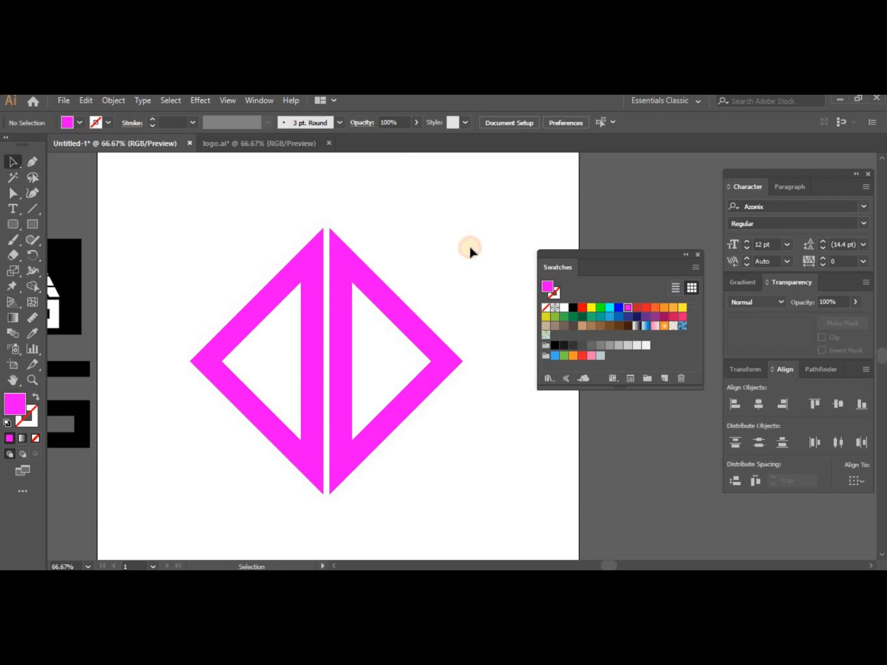
pyautogui.click(427, 398)
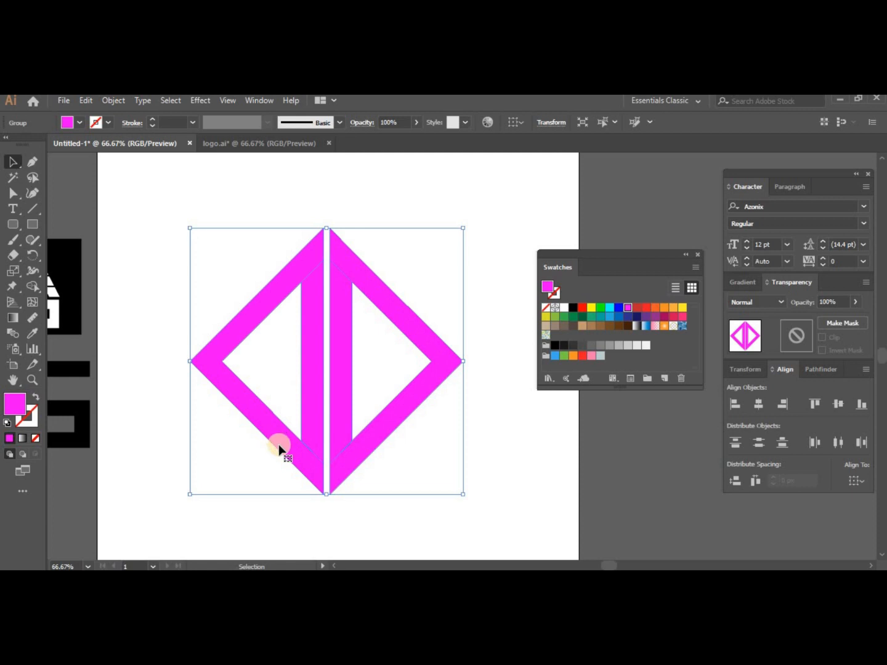
pyautogui.rightClick(319, 414)
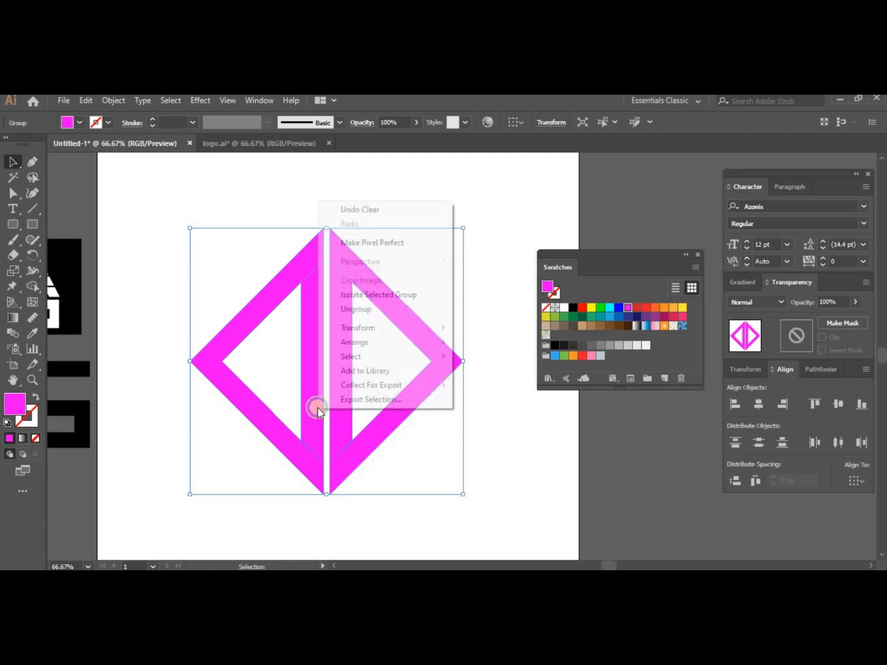
pyautogui.click(379, 310)
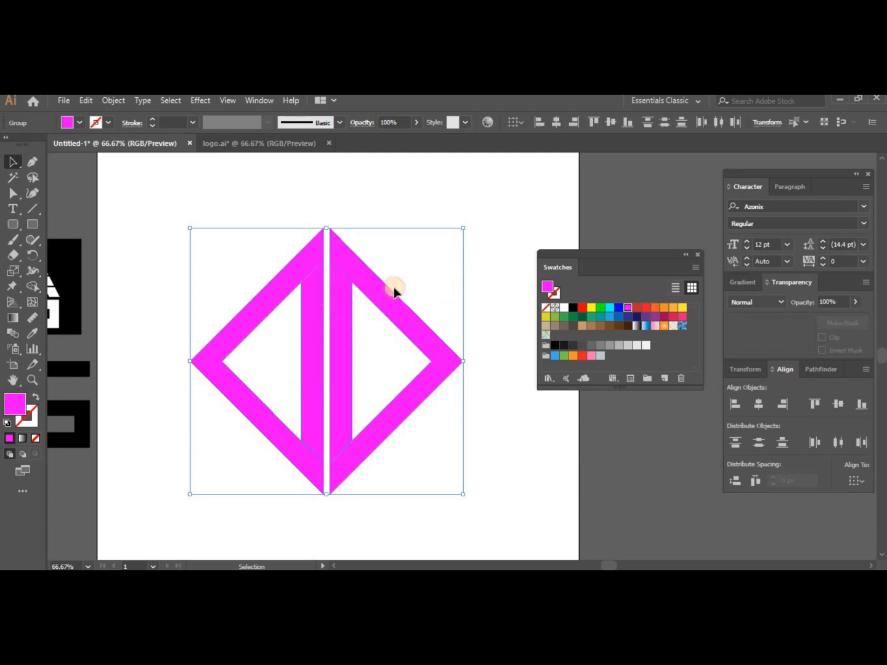
pyautogui.click(370, 327)
pyautogui.scroll(-1, 314, 368)
pyautogui.click(313, 368)
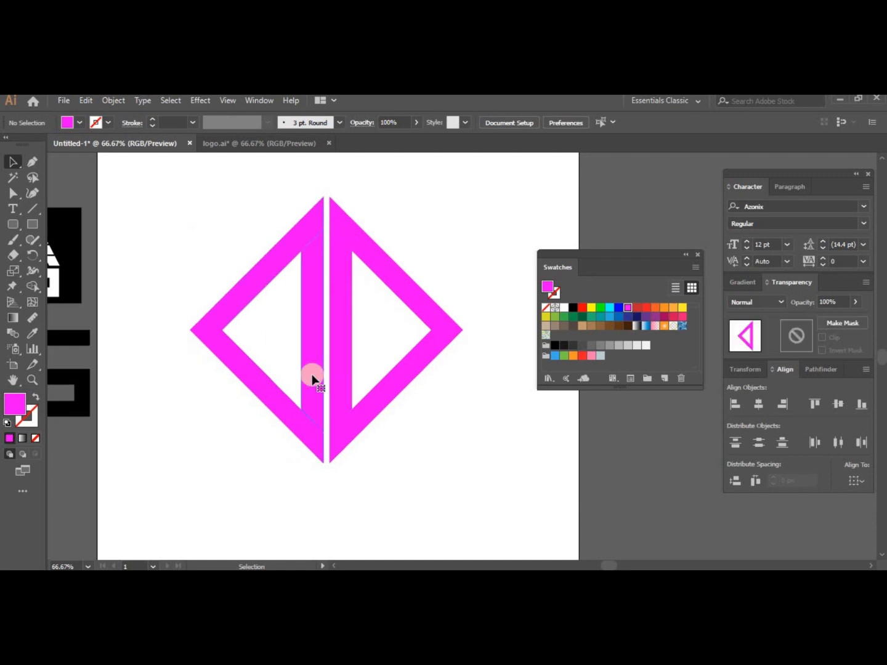
pyautogui.moveTo(314, 369); pyautogui.dragTo(279, 377)
pyautogui.hotkey('ctrl', 'z')
pyautogui.rightClick(313, 377)
pyautogui.click(348, 277)
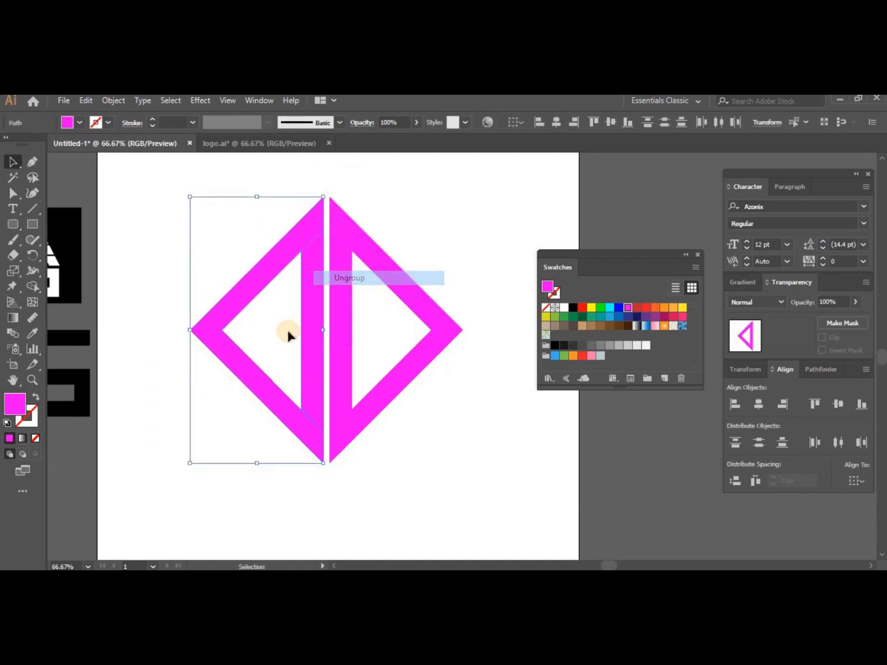
# - Duplicate the left half's vertical bar down and to the left, overlapping the lower arm beside the original
pyautogui.click(295, 343)
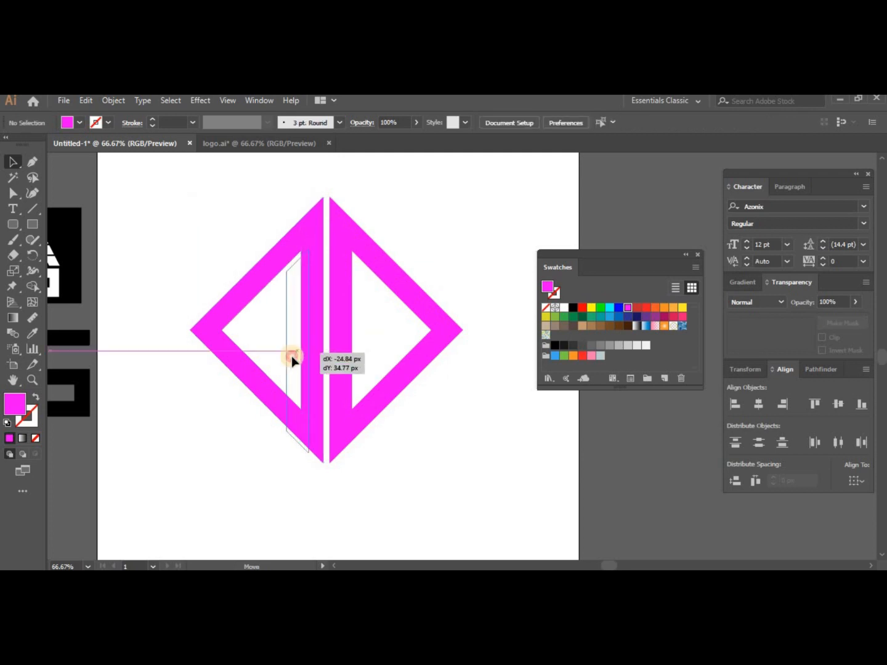
pyautogui.click(302, 350)
pyautogui.moveTo(308, 343); pyautogui.dragTo(288, 383)
pyautogui.scroll(2, 292, 360)
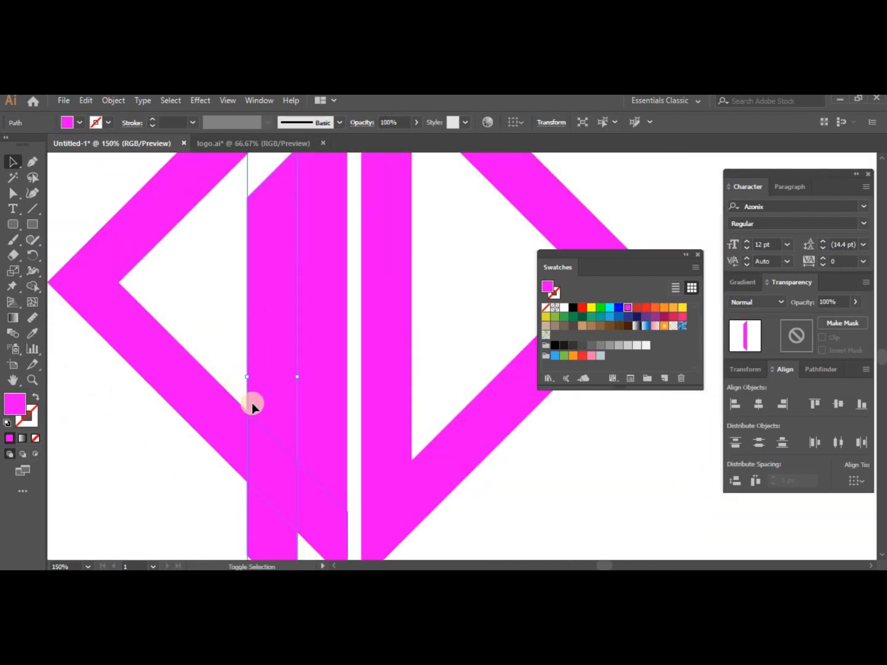
# - Duplicate the right half up and to the right so its lower diagonal crosses the original's upper arm
pyautogui.scroll(-2, 167, 373)
pyautogui.click(323, 307)
pyautogui.click(331, 292)
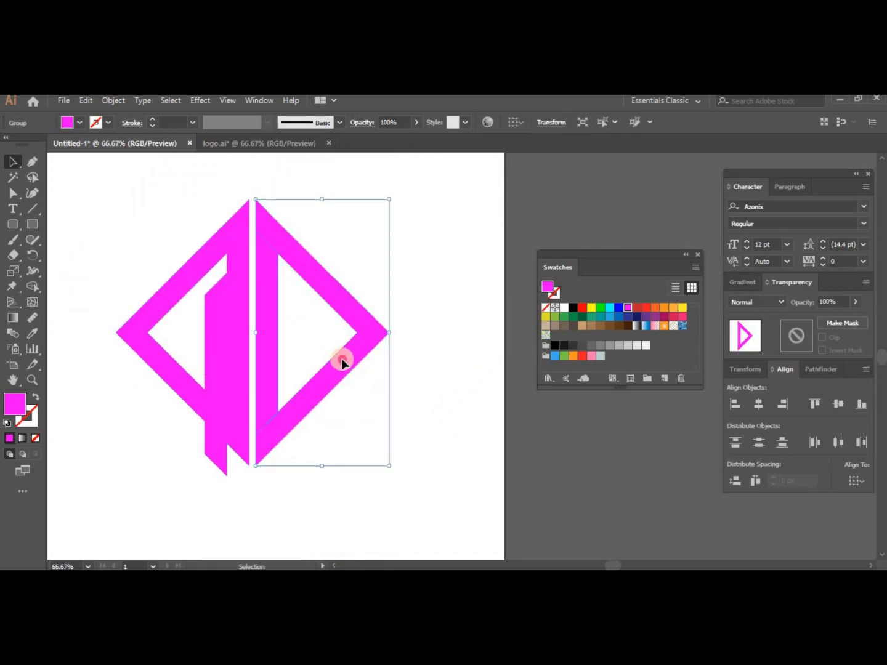
pyautogui.moveTo(341, 359); pyautogui.dragTo(374, 247)
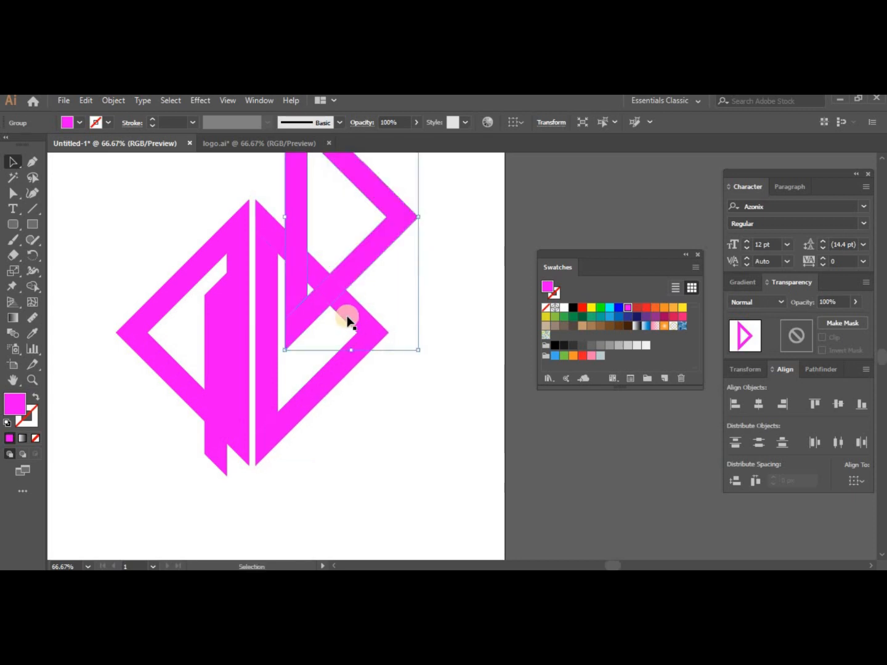
# - Use the Shape Builder to merge the copy's diagonal pieces inside the right half into one inner stroke
pyautogui.keyDown('shift'); pyautogui.click(358, 315); pyautogui.keyUp('shift')
pyautogui.click(32, 285)
pyautogui.click(314, 302)
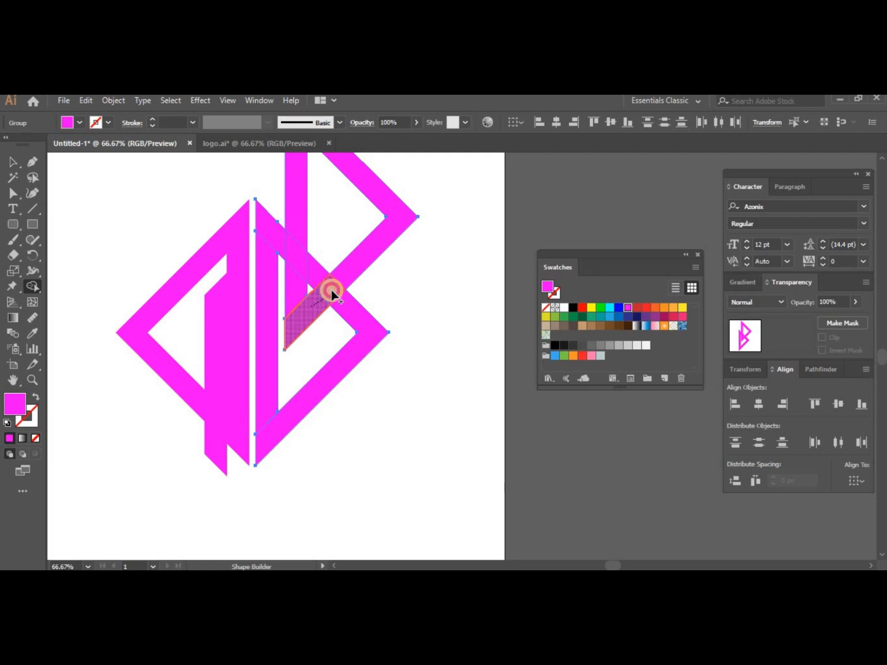
pyautogui.click(349, 290)
# - Delete the leftover parts of the duplicated right half, keeping only the inner diagonal stroke
pyautogui.click(15, 193)
pyautogui.click(372, 208)
pyautogui.click(406, 230)
pyautogui.click(436, 280)
pyautogui.press('Delete')
pyautogui.click(296, 214)
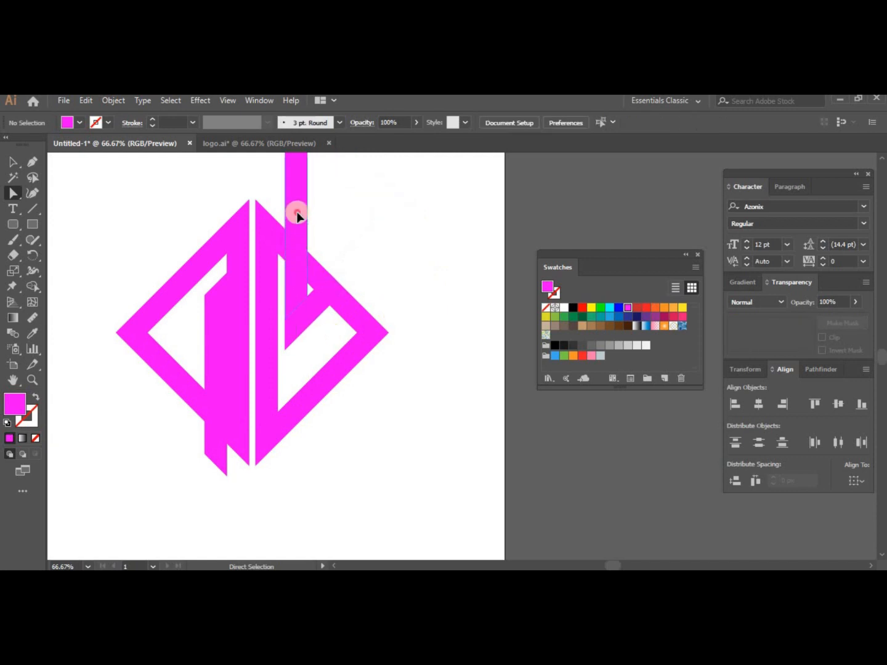
pyautogui.press('Delete')
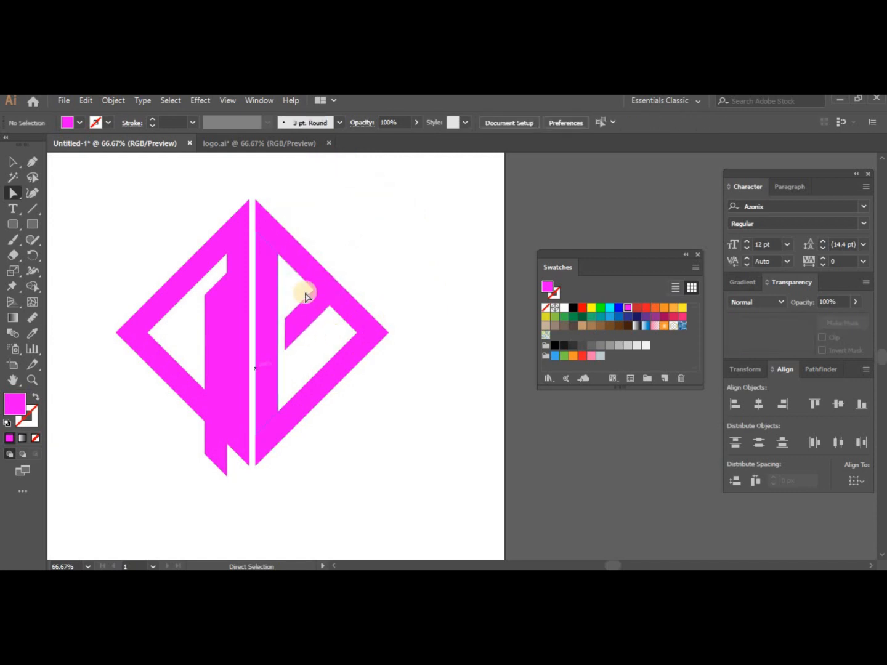
pyautogui.click(222, 356)
pyautogui.press('Delete')
pyautogui.click(212, 410)
pyautogui.moveTo(237, 447); pyautogui.dragTo(237, 449)
pyautogui.hotkey('ctrl', 'z')
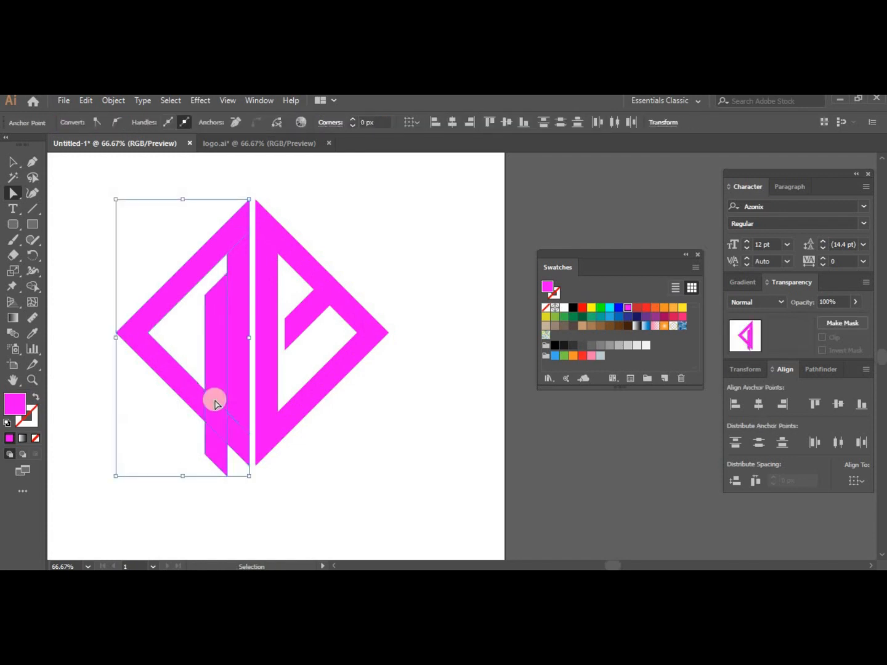
# - Cut the lower left arm with the duplicated bar and delete that bar, leaving a gap beside the vertical bar
pyautogui.moveTo(192, 353); pyautogui.dragTo(233, 451)
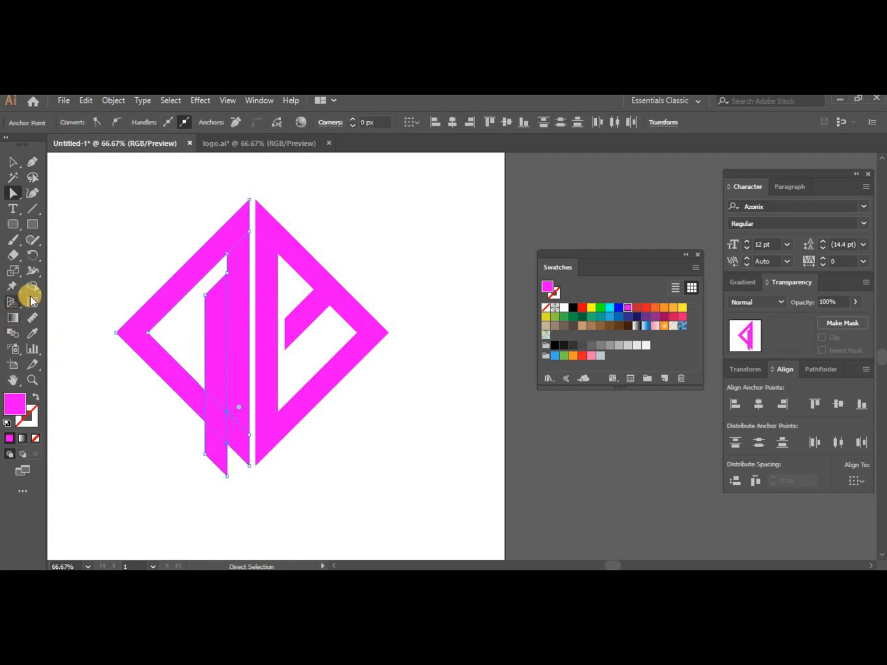
pyautogui.click(40, 285)
pyautogui.moveTo(212, 431); pyautogui.dragTo(215, 290)
pyautogui.click(14, 195)
pyautogui.click(183, 233)
pyautogui.click(215, 339)
pyautogui.press('Delete')
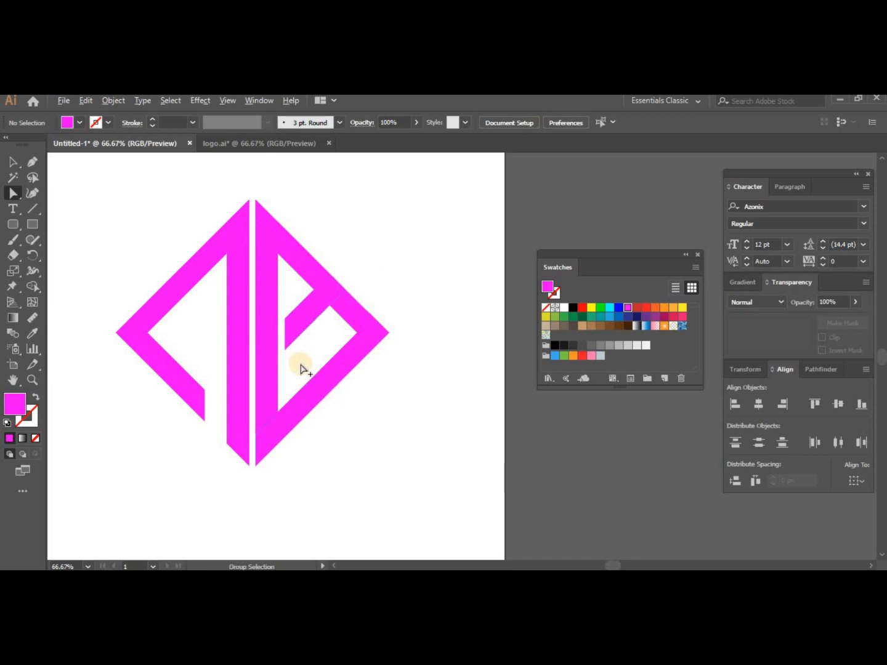
# - Cut a diagonal gap in the right half's upper arm just above the inner diagonal stroke
pyautogui.scroll(1, 307, 369)
pyautogui.moveTo(317, 271); pyautogui.dragTo(338, 301)
pyautogui.click(430, 249)
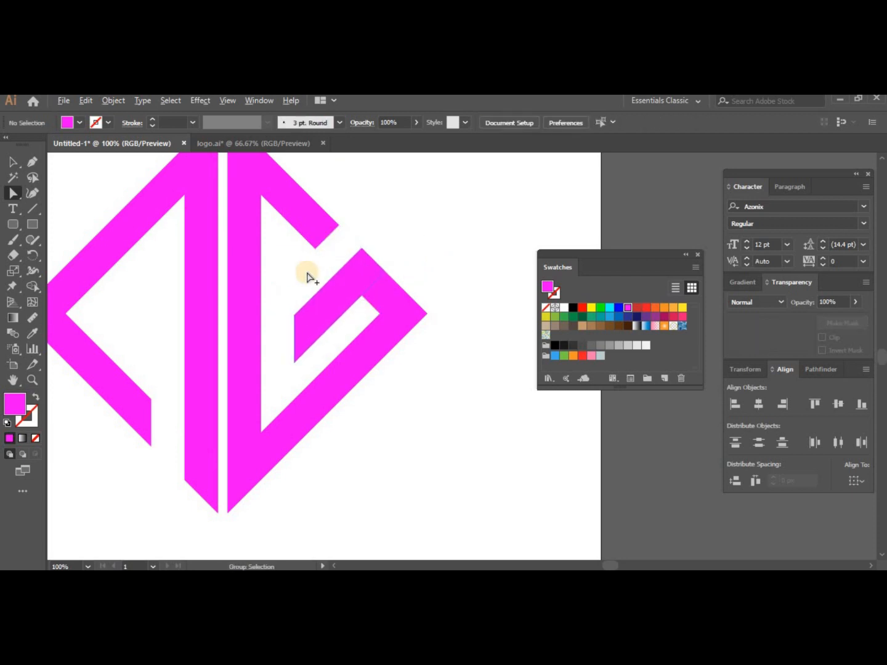
# - Extend the left end of the right half's inner diagonal stroke closer to the vertical bar
pyautogui.scroll(2, 305, 274)
pyautogui.scroll(-1, 259, 386)
pyautogui.moveTo(253, 330); pyautogui.dragTo(252, 432)
pyautogui.scroll(-1, 335, 449)
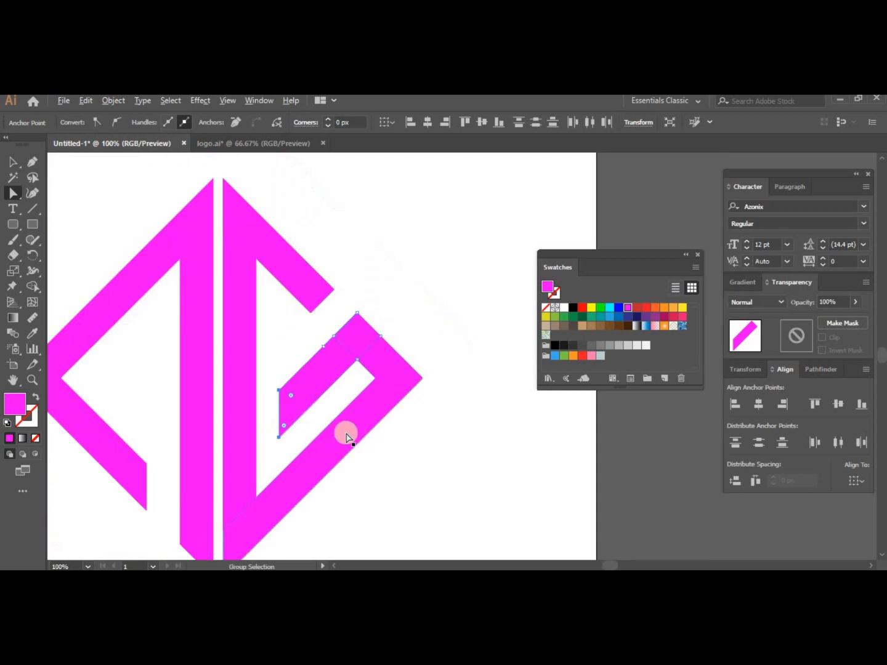
# - Shorten the left end of the right half's inner diagonal stroke slightly, widening its gap from the vertical bar
pyautogui.scroll(-2, 350, 436)
pyautogui.click(449, 430)
pyautogui.scroll(-1, 265, 389)
pyautogui.scroll(1, 293, 353)
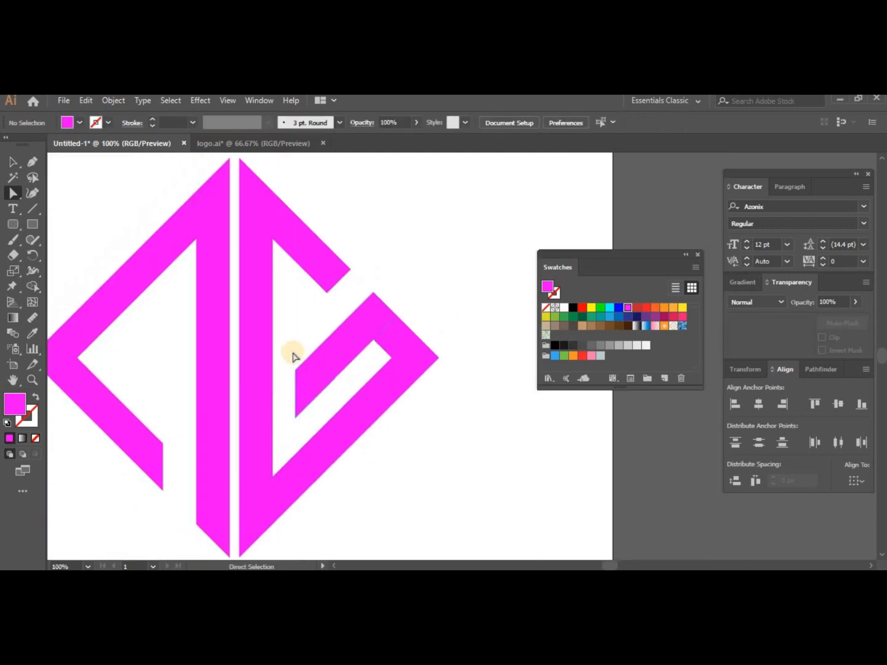
pyautogui.moveTo(303, 425); pyautogui.dragTo(301, 411)
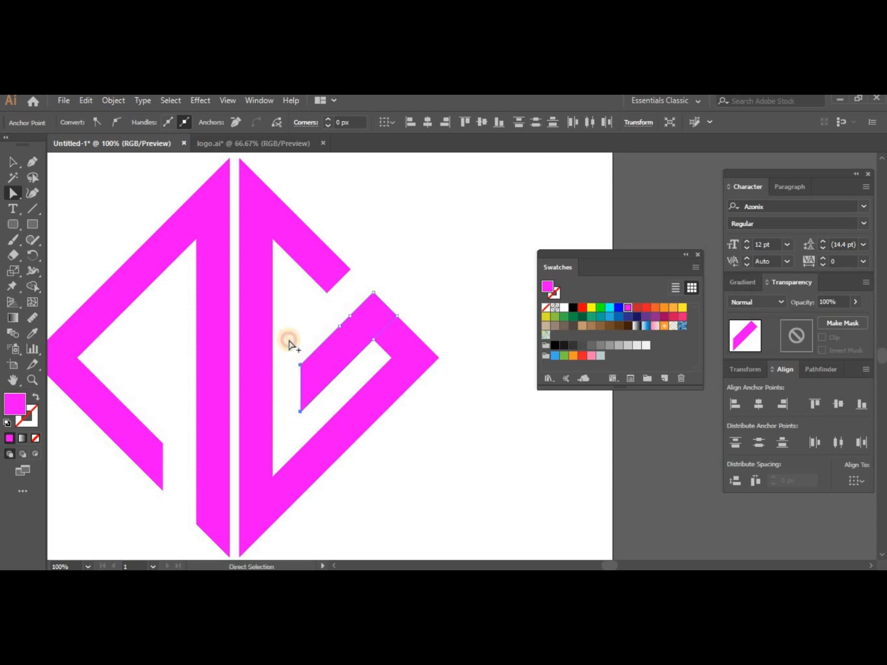
pyautogui.click(290, 344)
pyautogui.scroll(-3, 329, 348)
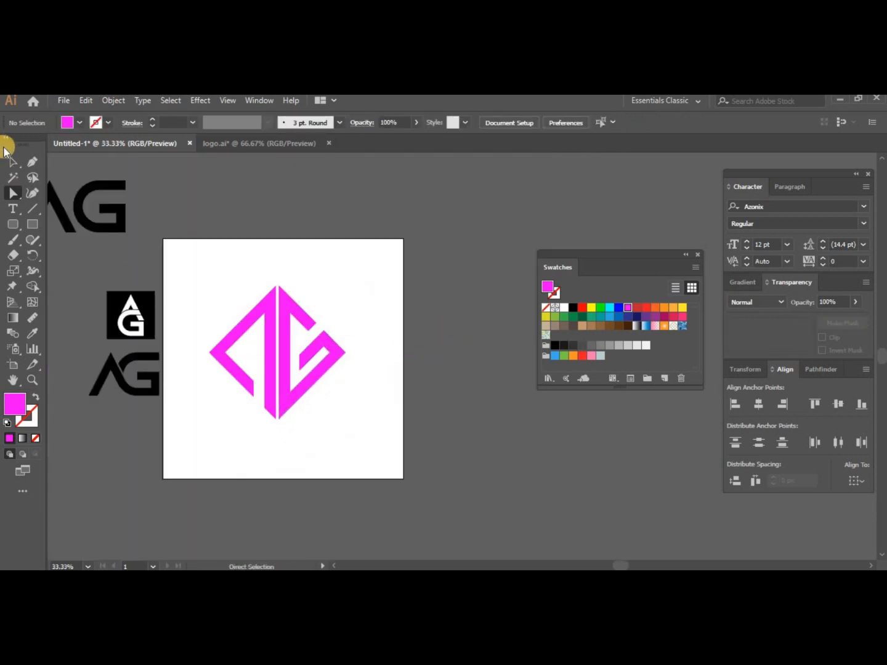
# - Extend the end of the left half's lower arm toward the vertical bar to narrow the gap beside it
pyautogui.moveTo(370, 287); pyautogui.dragTo(237, 440)
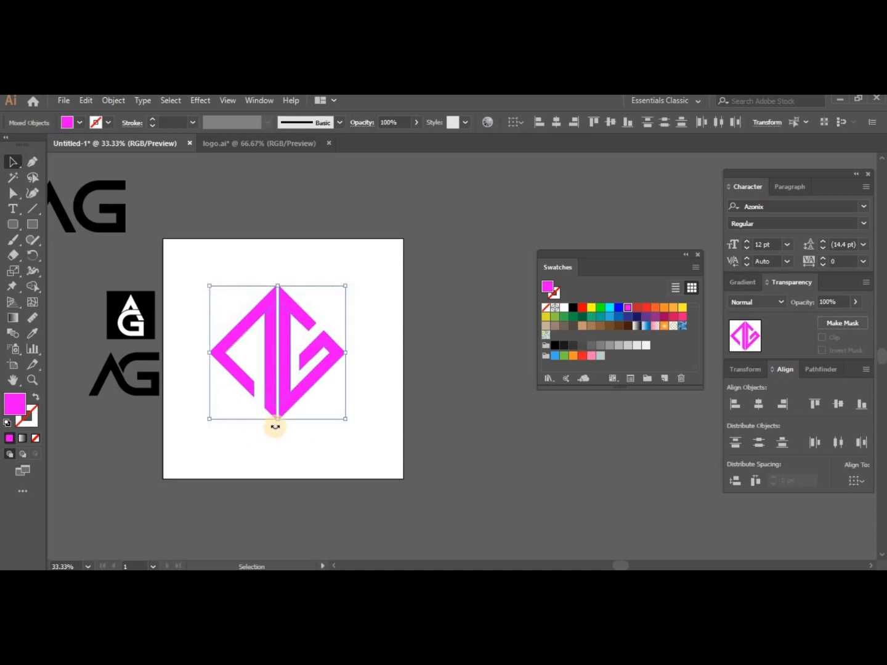
pyautogui.click(277, 443)
pyautogui.moveTo(354, 445); pyautogui.dragTo(290, 276)
pyautogui.moveTo(293, 433); pyautogui.dragTo(290, 431)
pyautogui.scroll(2, 285, 430)
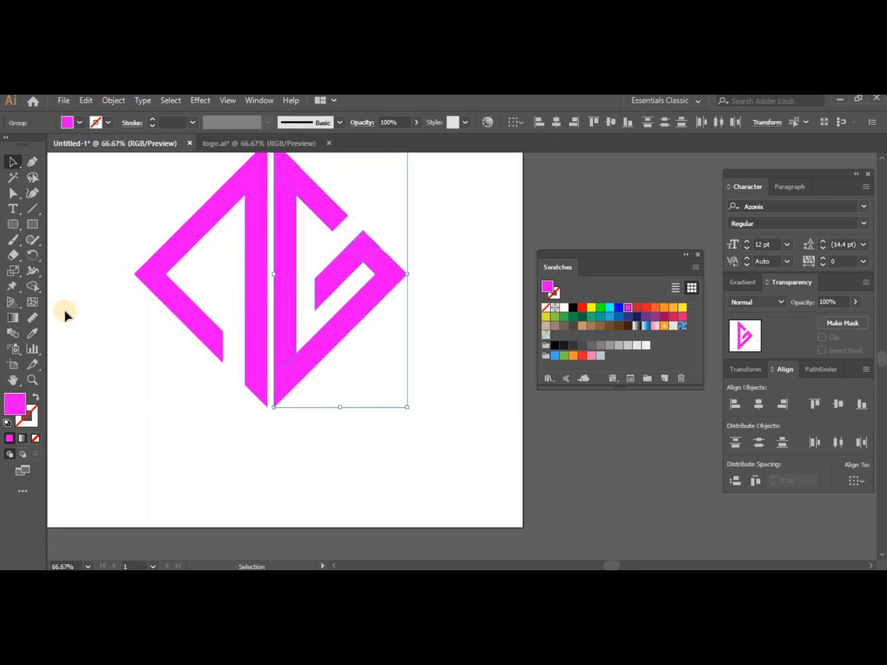
pyautogui.click(21, 203)
pyautogui.scroll(1, 209, 377)
pyautogui.moveTo(238, 293); pyautogui.dragTo(236, 359)
pyautogui.click(221, 406)
pyautogui.scroll(-2, 218, 408)
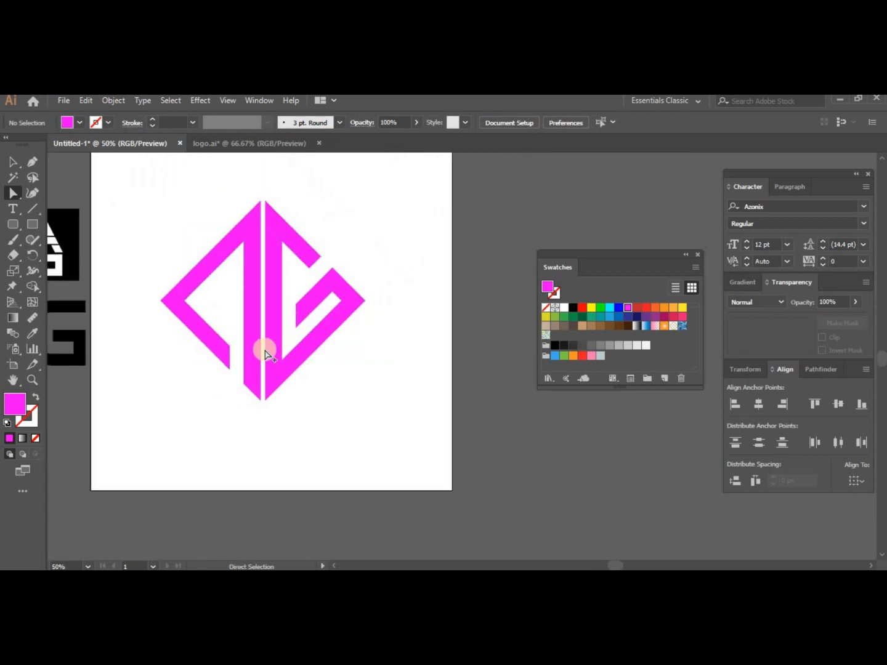
# - Select the whole diamond monogram and scale it down to a little over half its size
pyautogui.scroll(-1, 265, 345)
pyautogui.moveTo(385, 236); pyautogui.dragTo(225, 413)
pyautogui.moveTo(275, 386)
pyautogui.mouseDown()
pyautogui.moveTo(273, 332)
pyautogui.moveTo(352, 439)
pyautogui.mouseUp()
# - Draw a magenta square larger than the monogram, rotate it 45° into a diamond and place it below the monogram
pyautogui.click(35, 223)
pyautogui.scroll(-1, 297, 369)
pyautogui.click(13, 162)
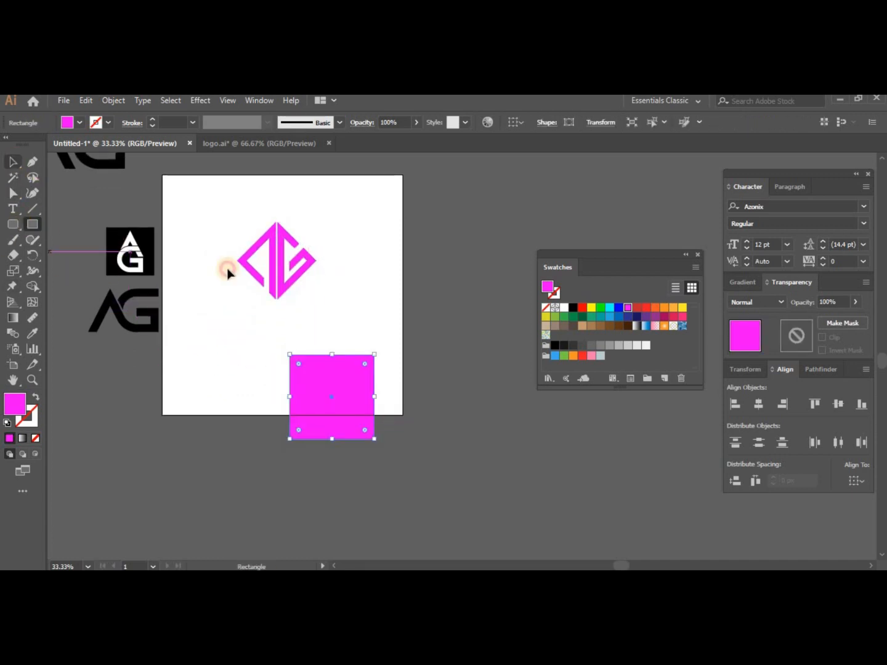
pyautogui.moveTo(379, 350); pyautogui.dragTo(395, 403)
pyautogui.moveTo(347, 368); pyautogui.dragTo(258, 334)
# - Unite all parts of the monogram with Pathfinder and fill it black
pyautogui.moveTo(325, 228); pyautogui.dragTo(232, 300)
pyautogui.click(817, 368)
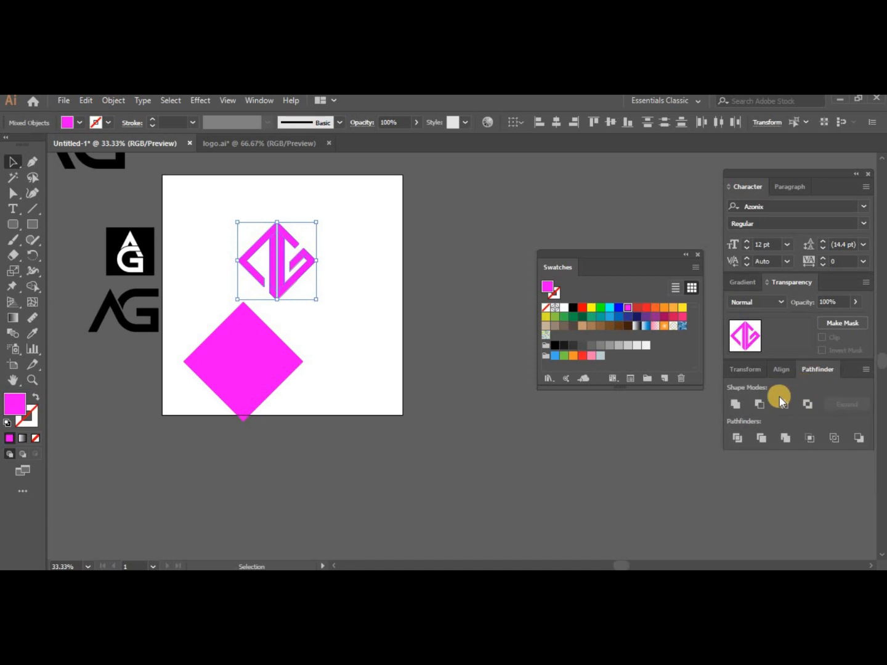
pyautogui.click(734, 405)
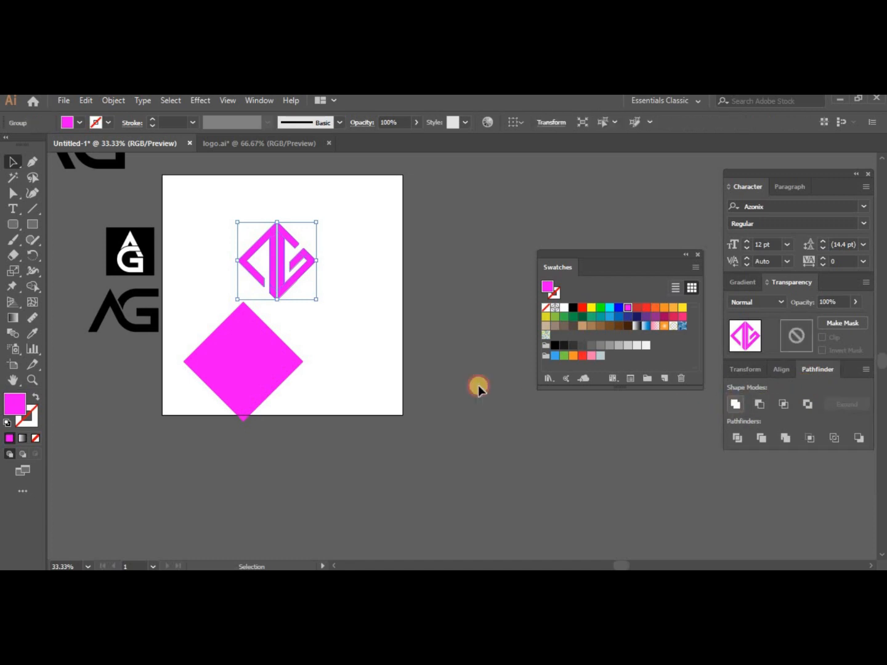
pyautogui.click(573, 307)
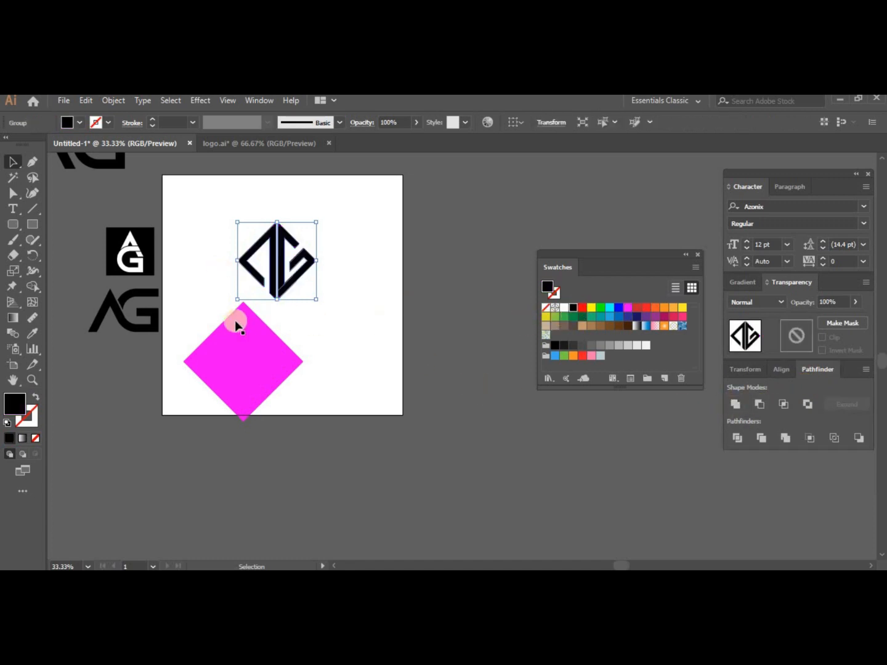
# - Bring the monogram in front of the magenta diamond and align their centers horizontally and vertically
pyautogui.rightClick(287, 294)
pyautogui.click(483, 492)
pyautogui.click(266, 382)
pyautogui.keyDown('shift'); pyautogui.click(263, 378); pyautogui.keyUp('shift')
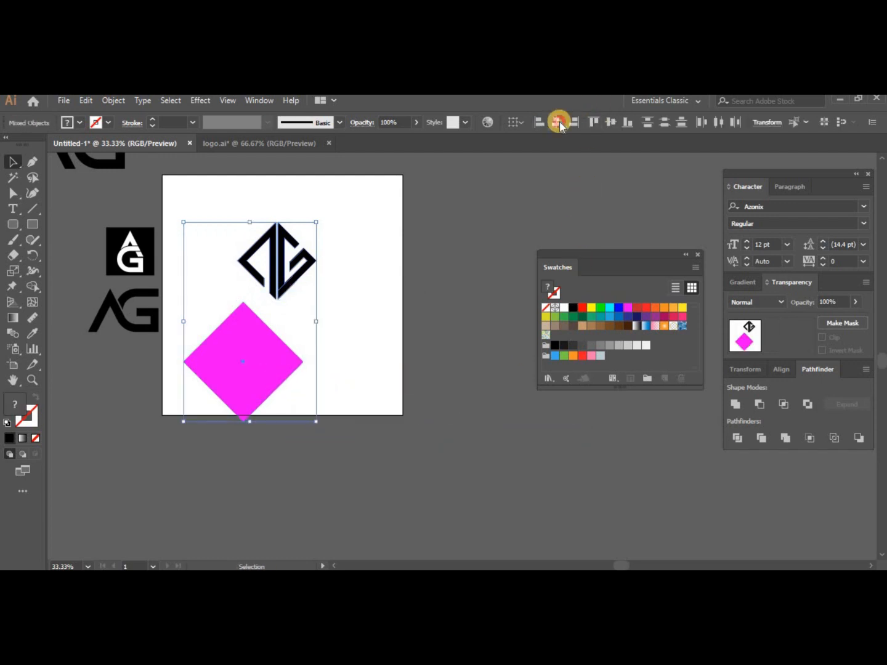
pyautogui.click(557, 120)
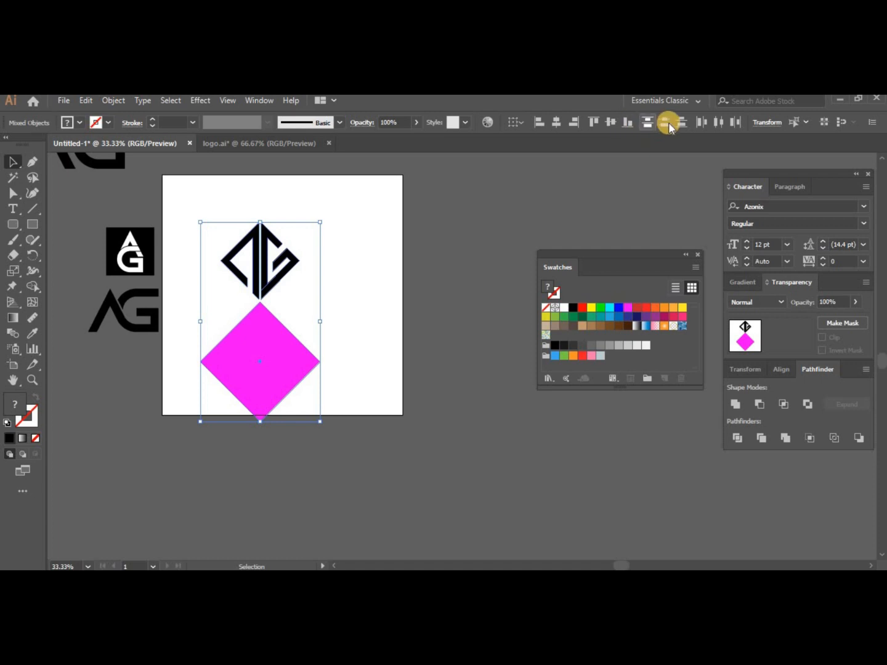
pyautogui.click(611, 122)
pyautogui.click(283, 267)
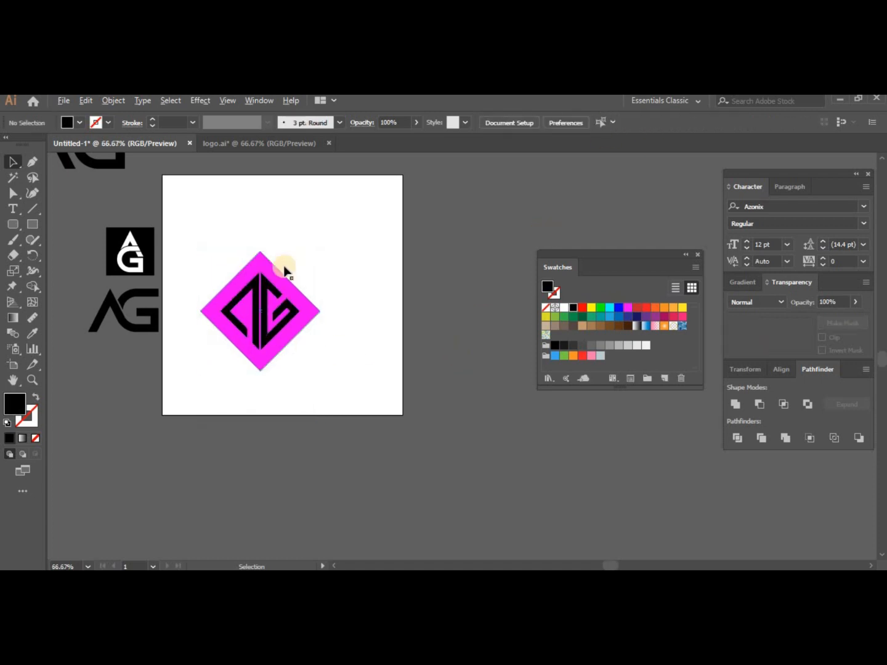
# - Enlarge the black monogram about its center so only a narrow, even border of the diamond surrounds it
pyautogui.hotkey('ctrl', '+')
pyautogui.hotkey('ctrl', '+')
pyautogui.click(279, 256)
pyautogui.moveTo(271, 234); pyautogui.dragTo(272, 215)
pyautogui.moveTo(416, 209); pyautogui.dragTo(174, 421)
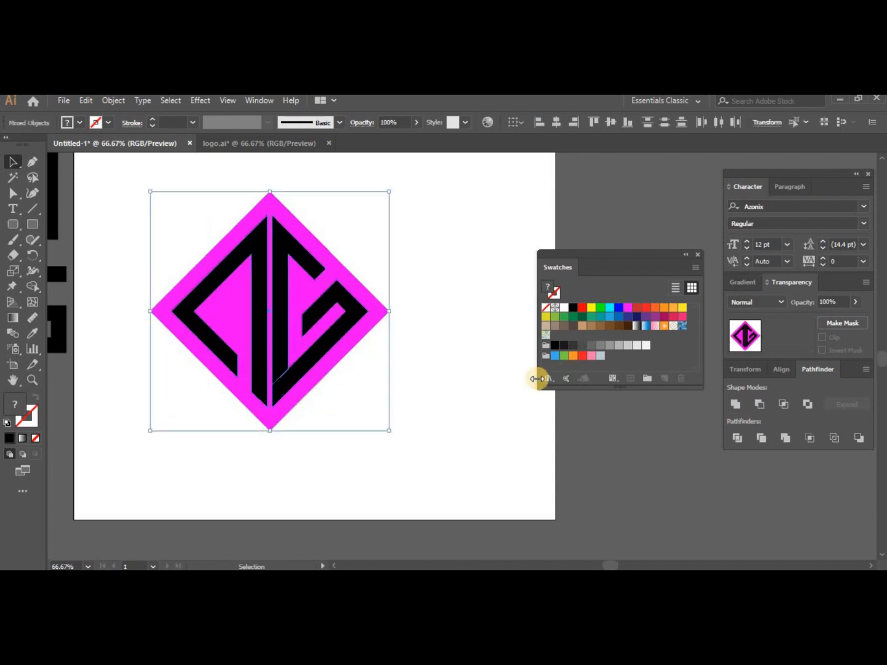
# - Recolor the monogram white and the diamond behind it black
pyautogui.click(358, 314)
pyautogui.click(564, 308)
pyautogui.click(388, 312)
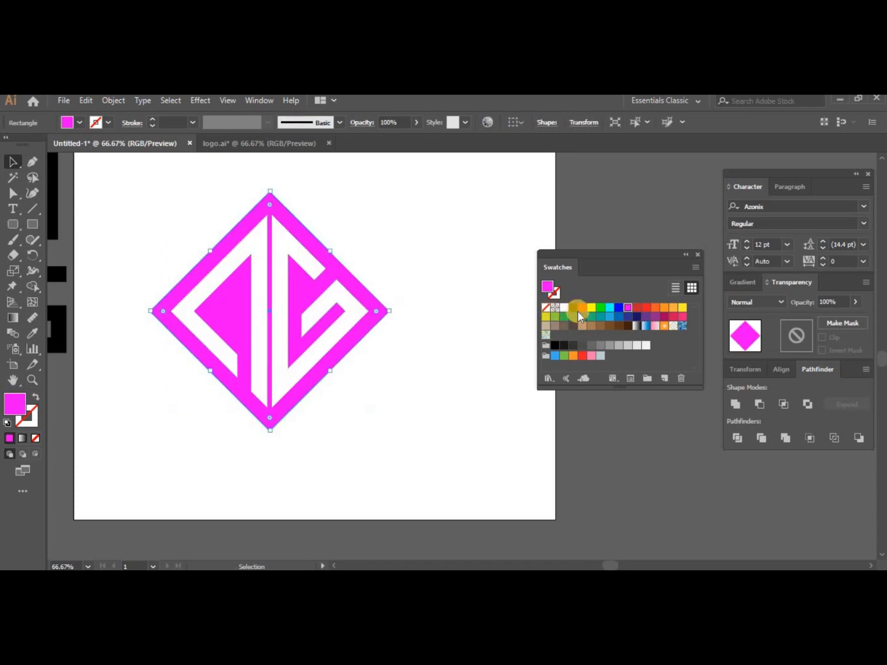
pyautogui.click(572, 308)
pyautogui.click(408, 261)
# - Shrink the diamond logo on the artboard, then place the square AG logo beside it and the AG lettermark above
pyautogui.scroll(-2, 397, 321)
pyautogui.moveTo(409, 243)
pyautogui.mouseDown()
pyautogui.moveTo(324, 356)
pyautogui.moveTo(285, 381)
pyautogui.moveTo(336, 322)
pyautogui.mouseUp()
pyautogui.moveTo(245, 237); pyautogui.dragTo(409, 287)
pyautogui.click(135, 336)
pyautogui.moveTo(188, 321); pyautogui.dragTo(332, 222)
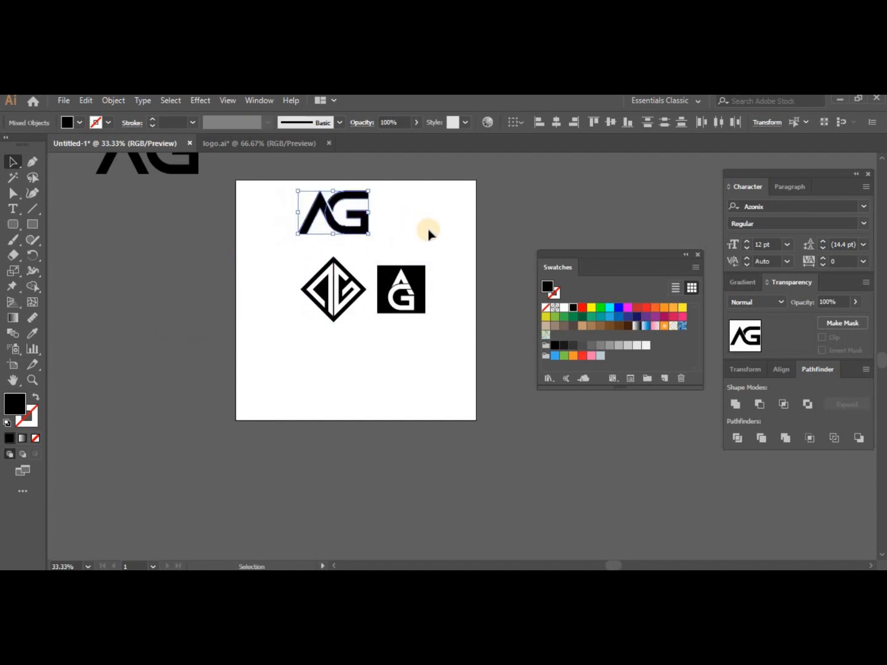